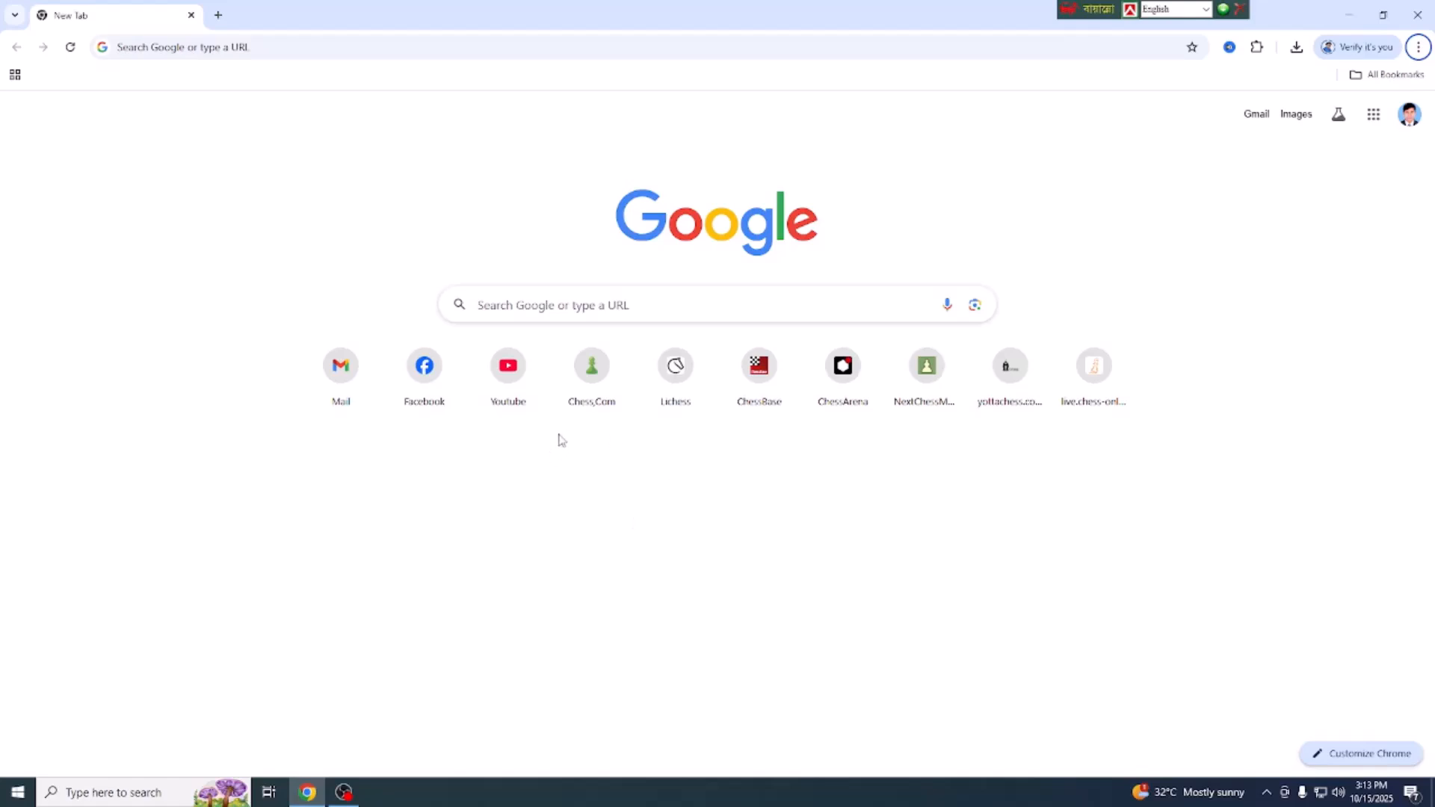
Open the Chrome Web Store from the browser's extension options
click(595, 421)
click(1418, 50)
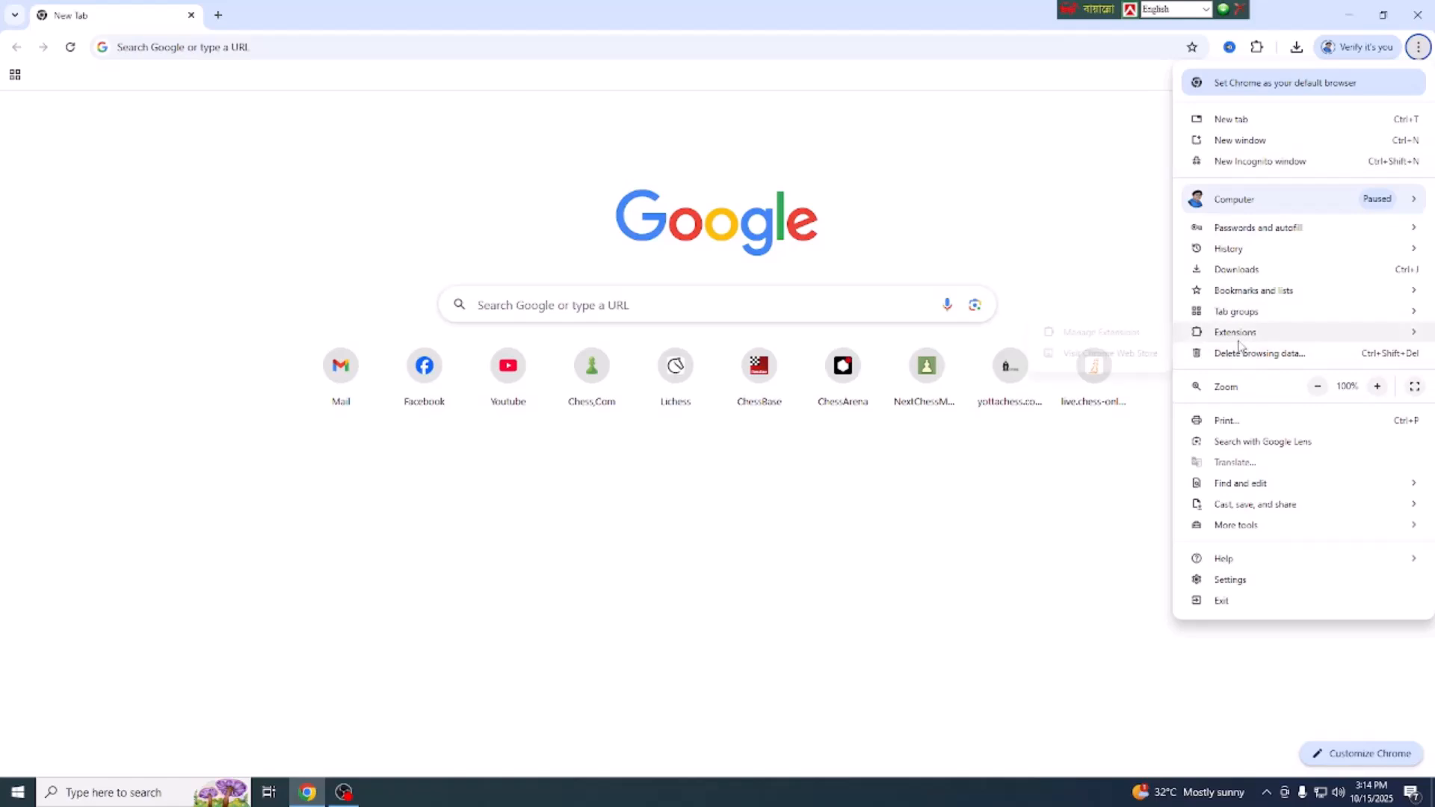
mouse_move(1239, 344)
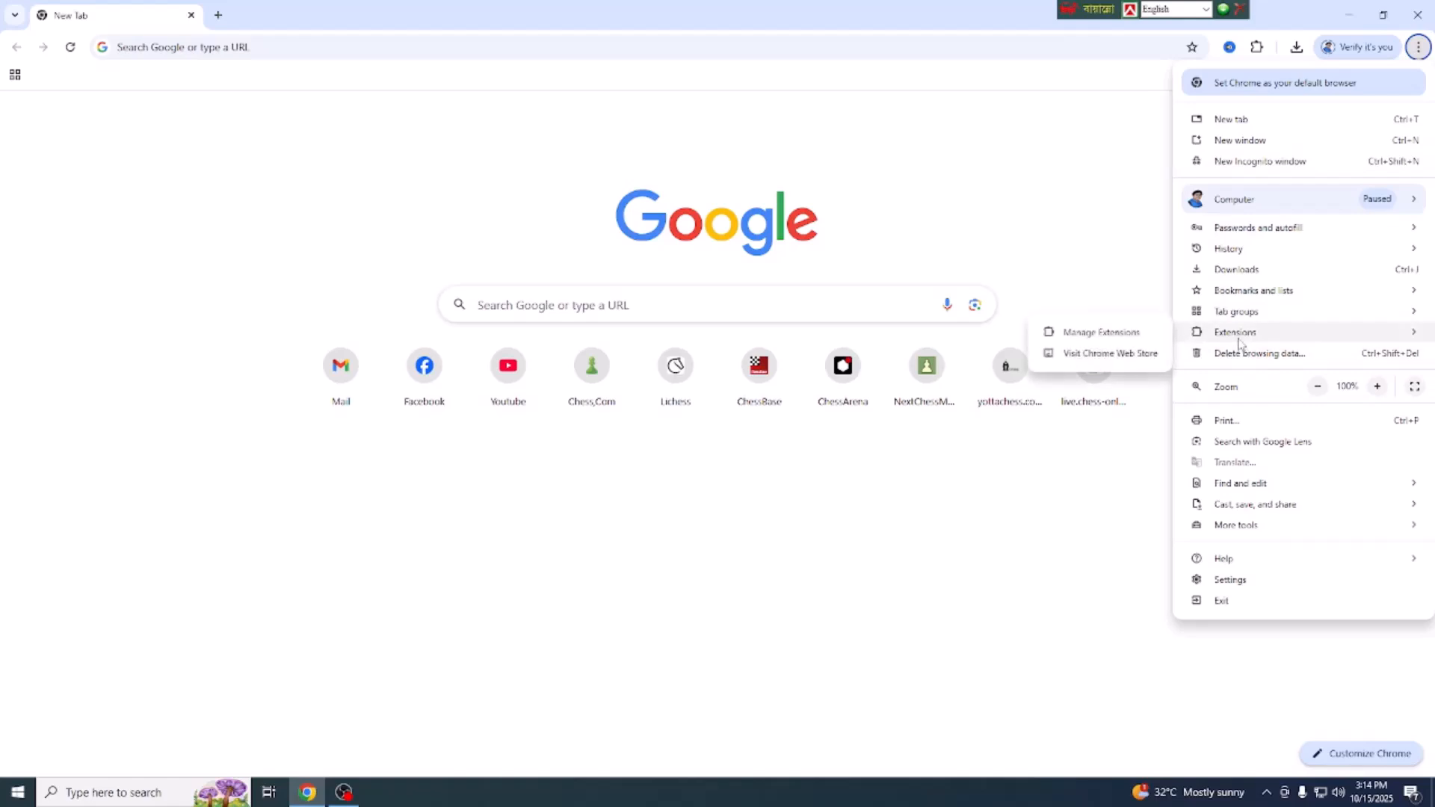
click(1117, 354)
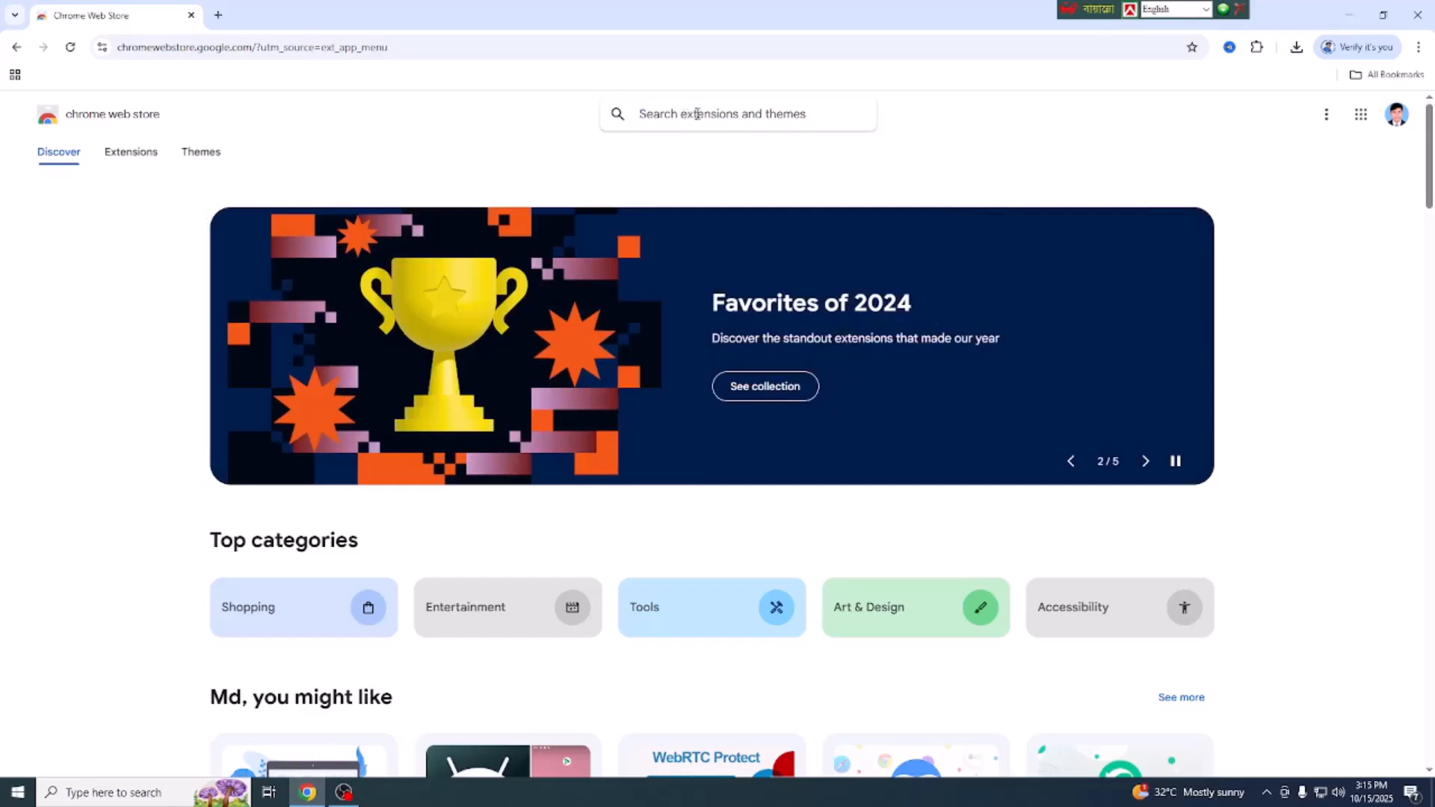
Search the Chrome Web Store for "Free VPN"
click(697, 114)
text(Free V)
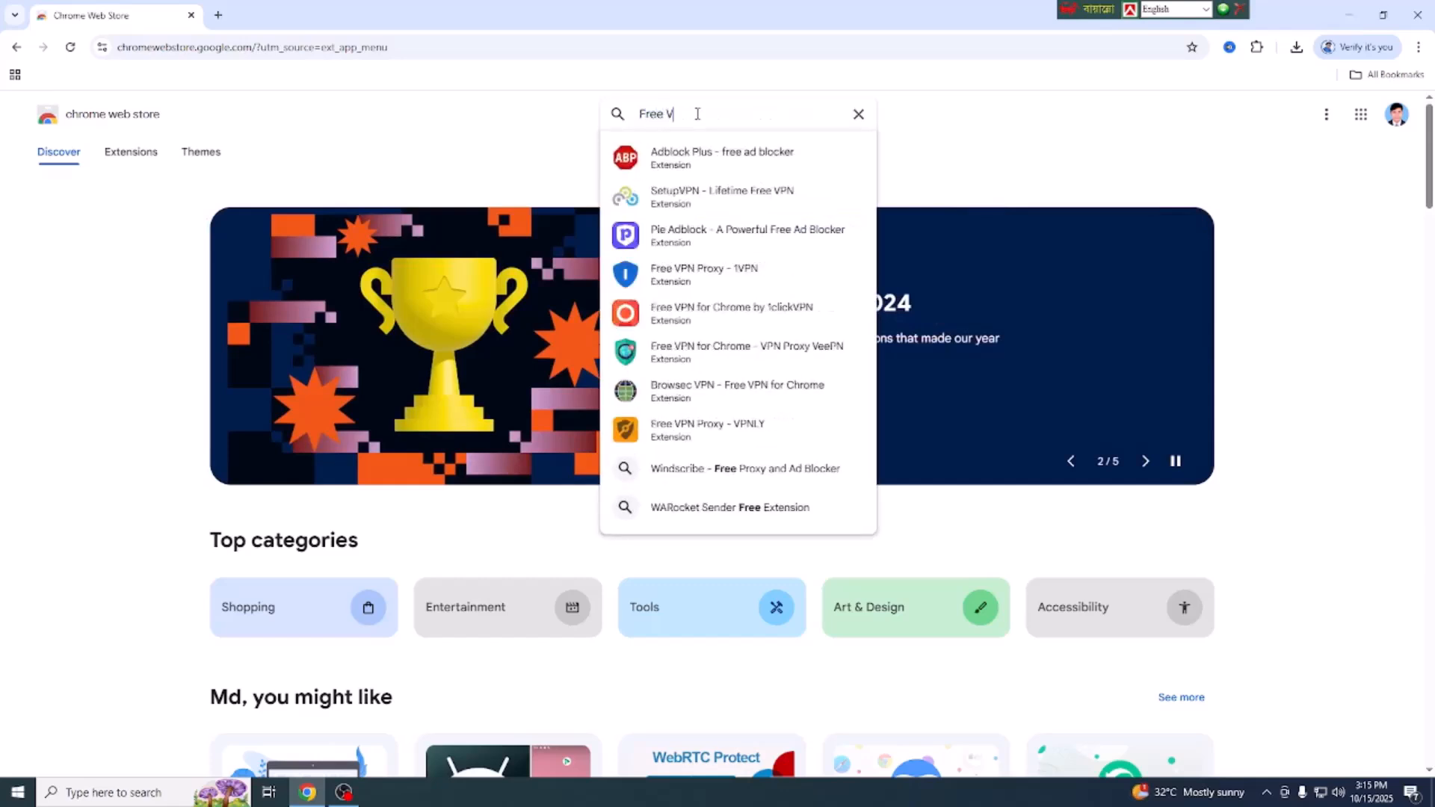
text(PN)
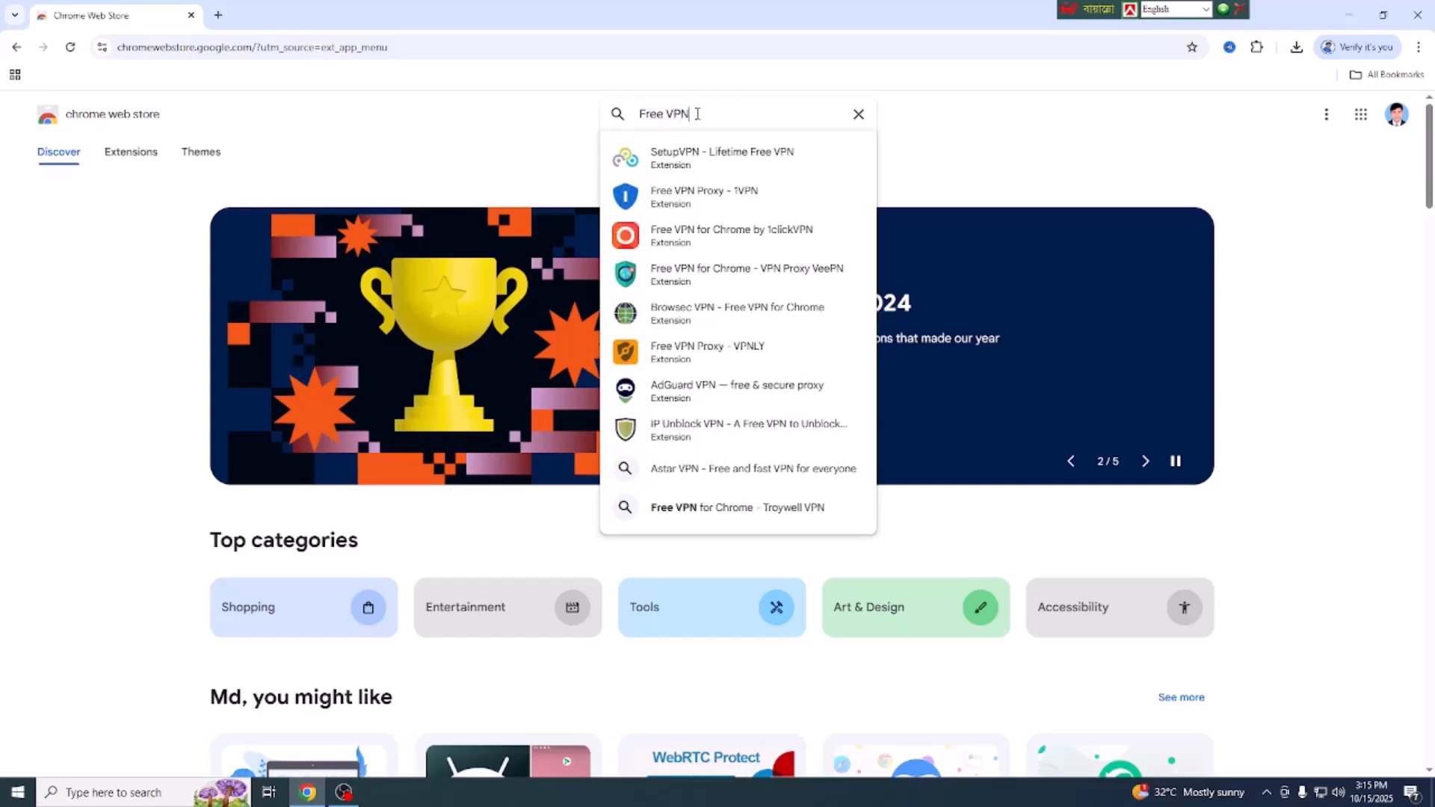
key(Return)
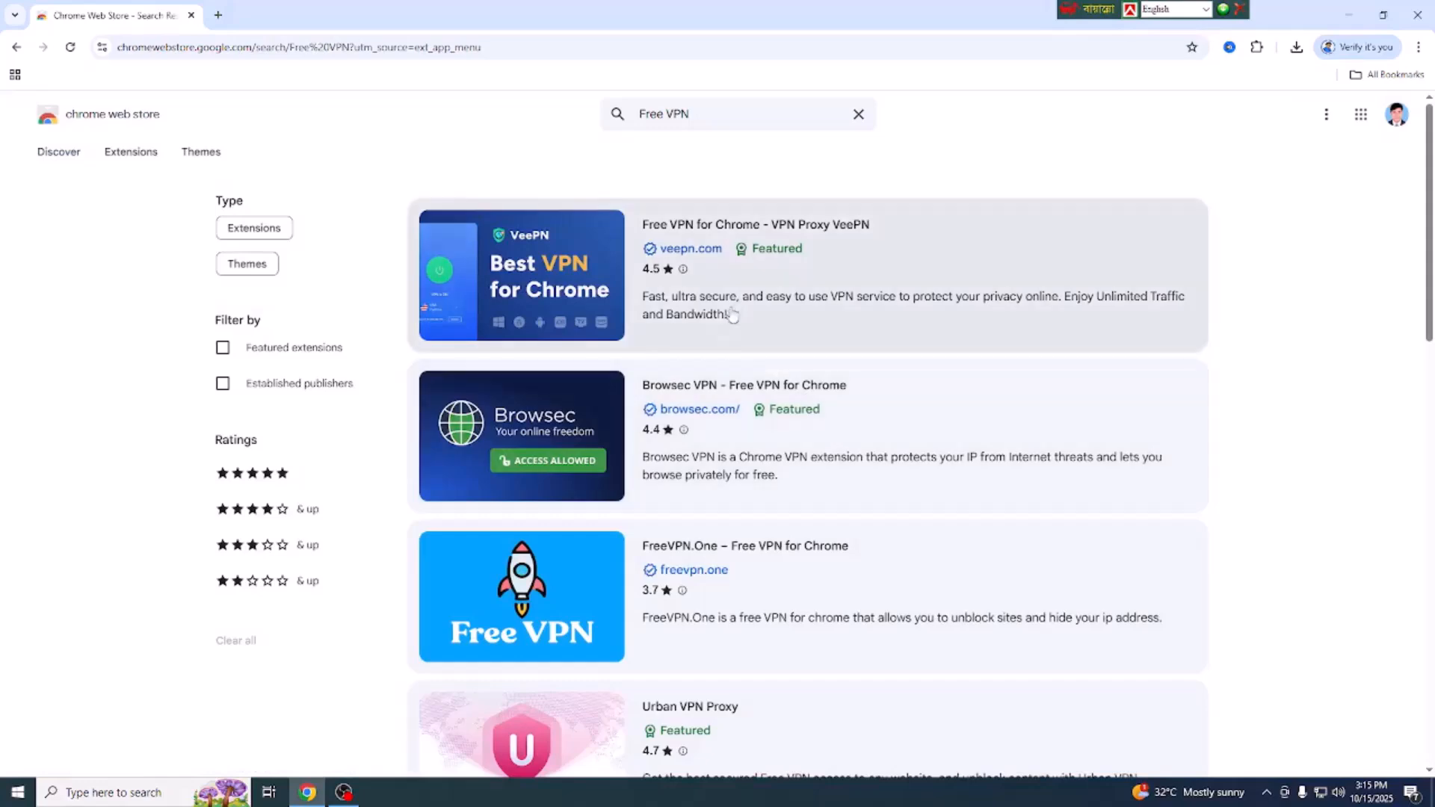
Load more results for the Free VPN search twice and browse the listed extensions
scroll(730, 318, down, 13)
scroll(757, 476, down, 3)
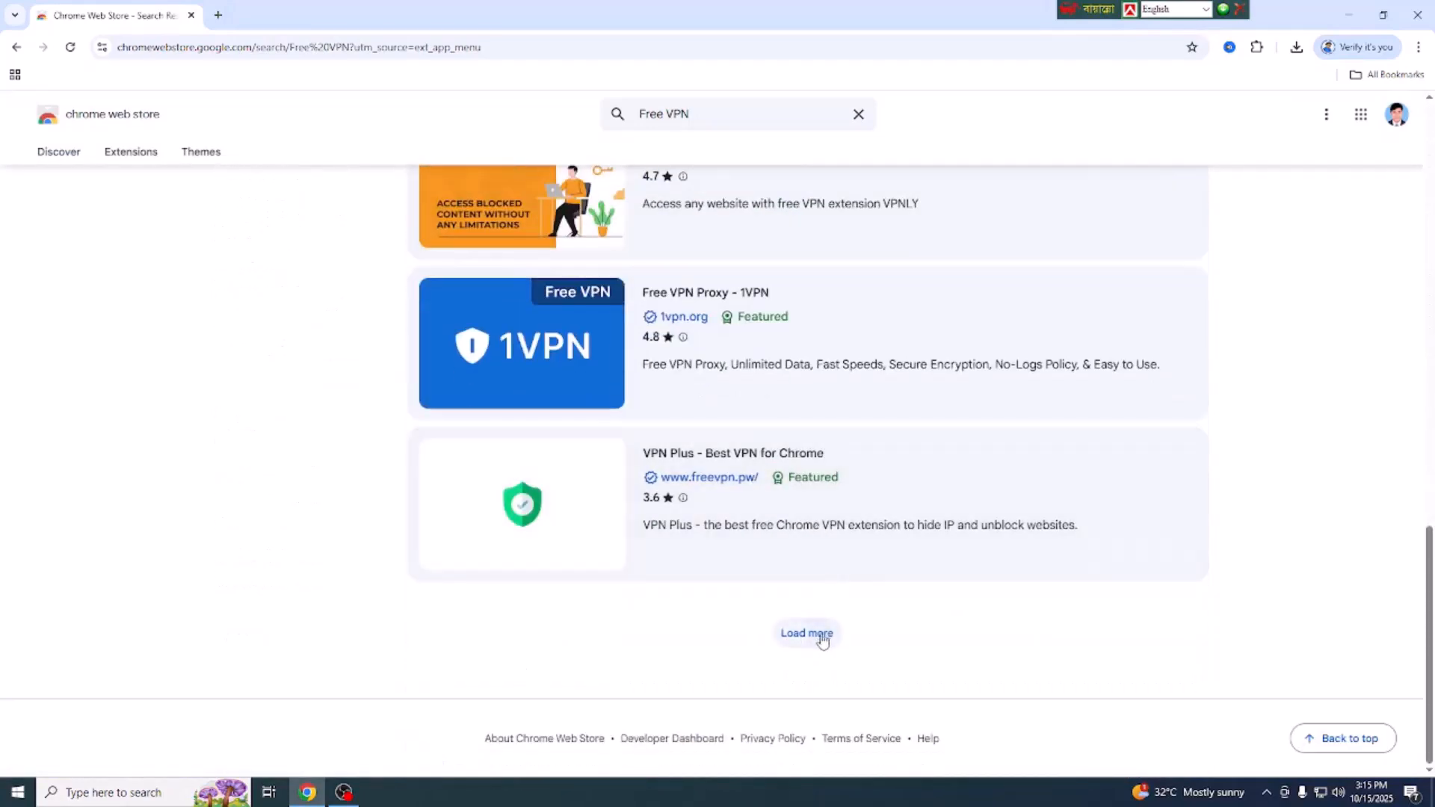
click(822, 635)
scroll(817, 538, down, 15)
scroll(773, 512, down, 6)
click(808, 632)
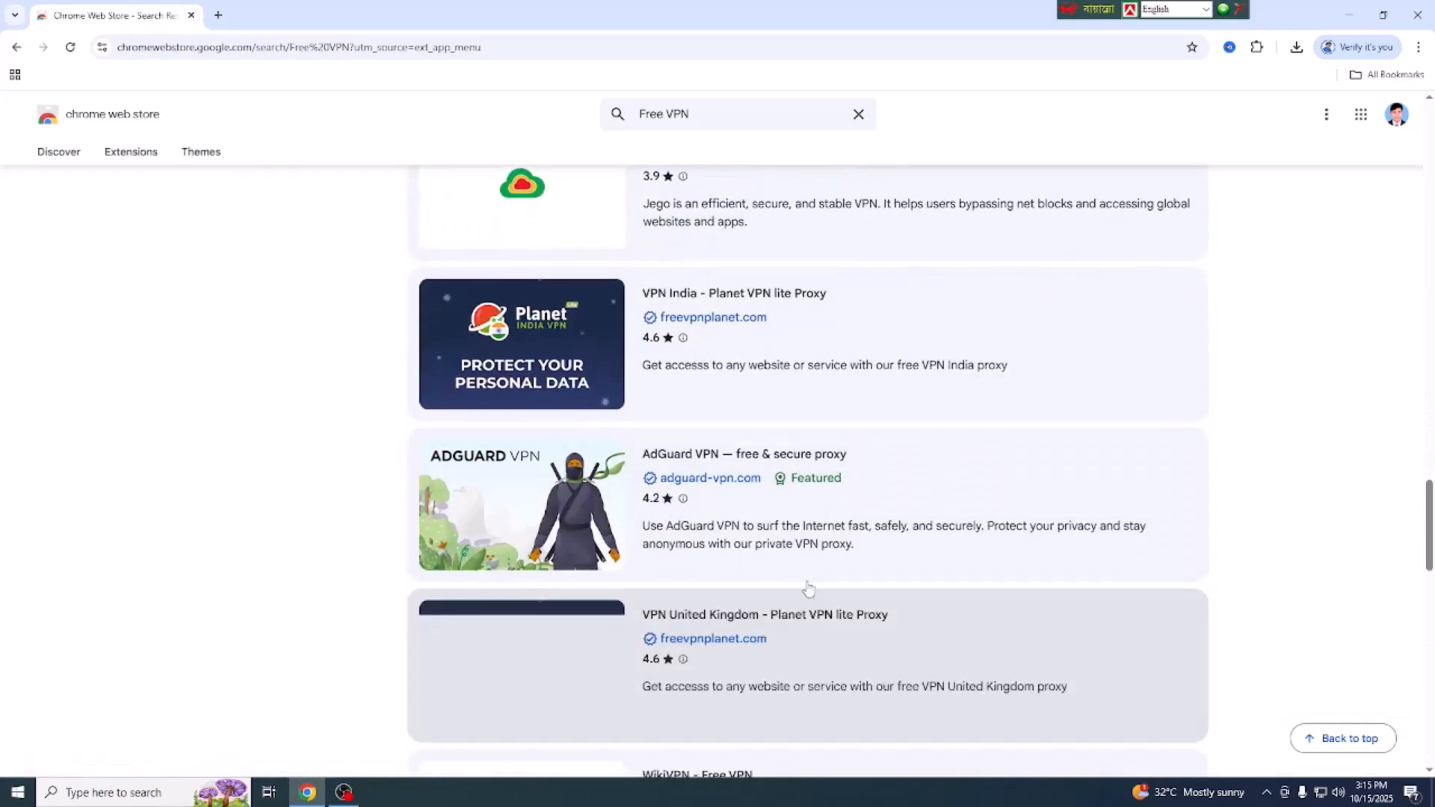
scroll(810, 592, down, 15)
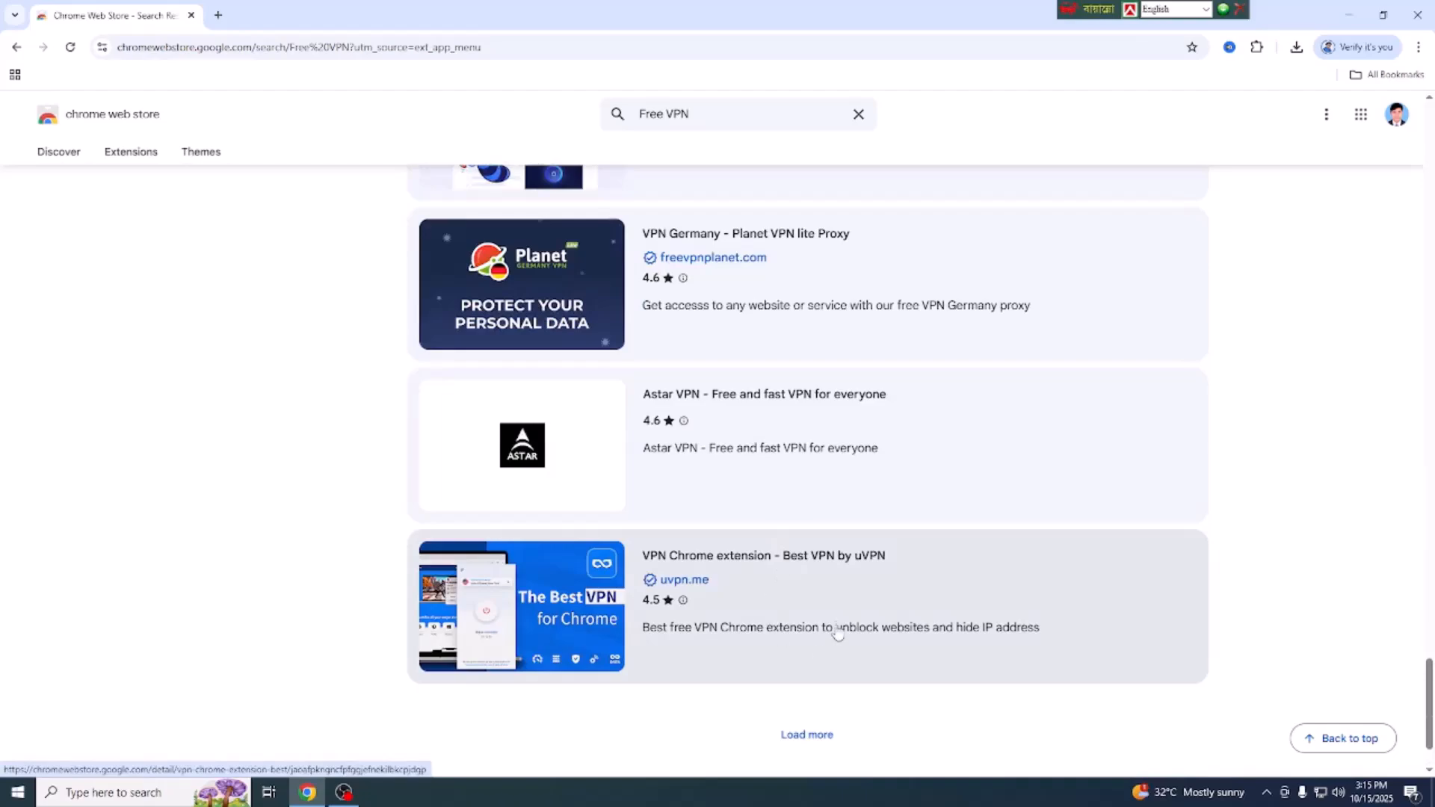
scroll(838, 641, up, 20)
scroll(796, 567, up, 20)
scroll(787, 579, up, 5)
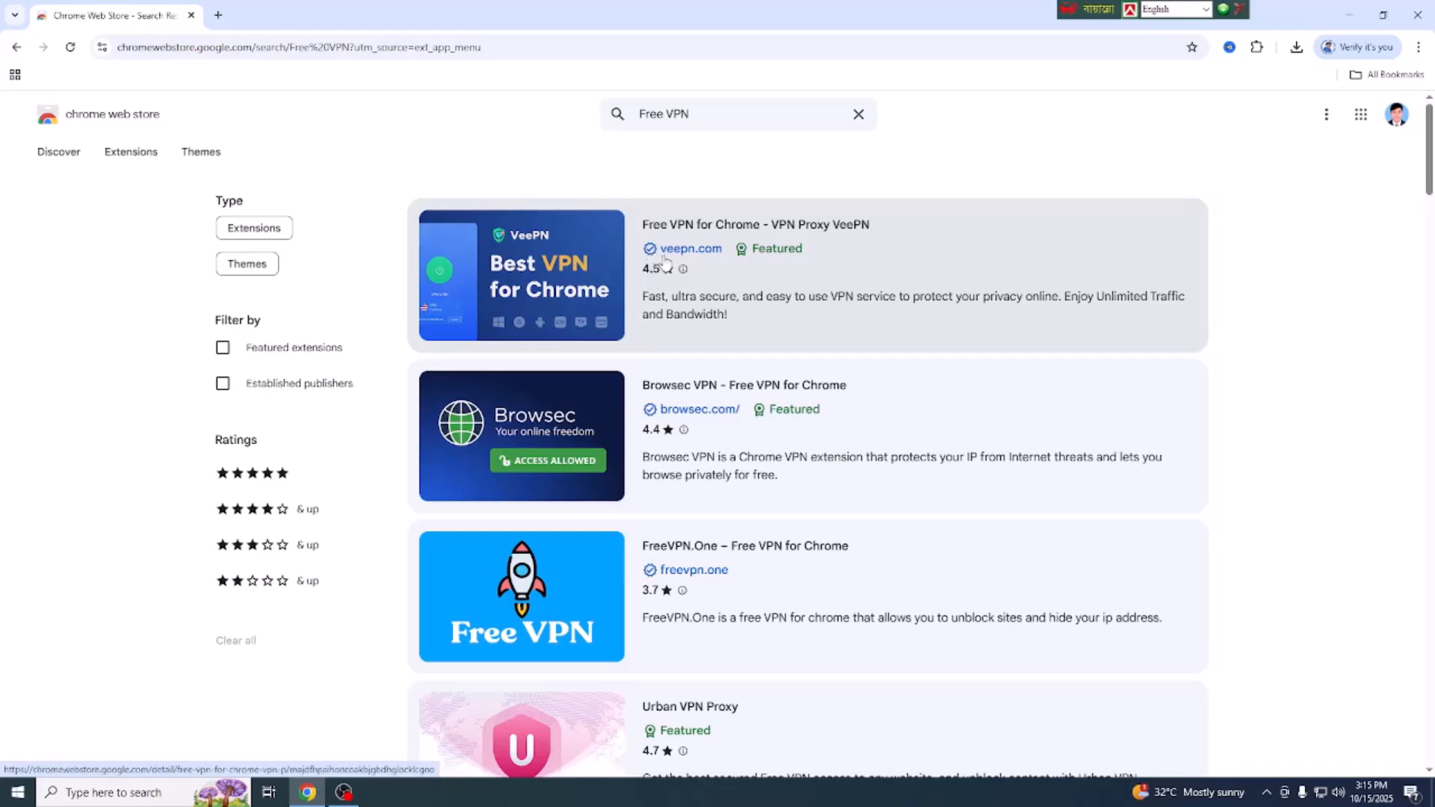
Compare the ratings, Featured badges and descriptions of the free VPN extensions in the search results
mouse_move(685, 263)
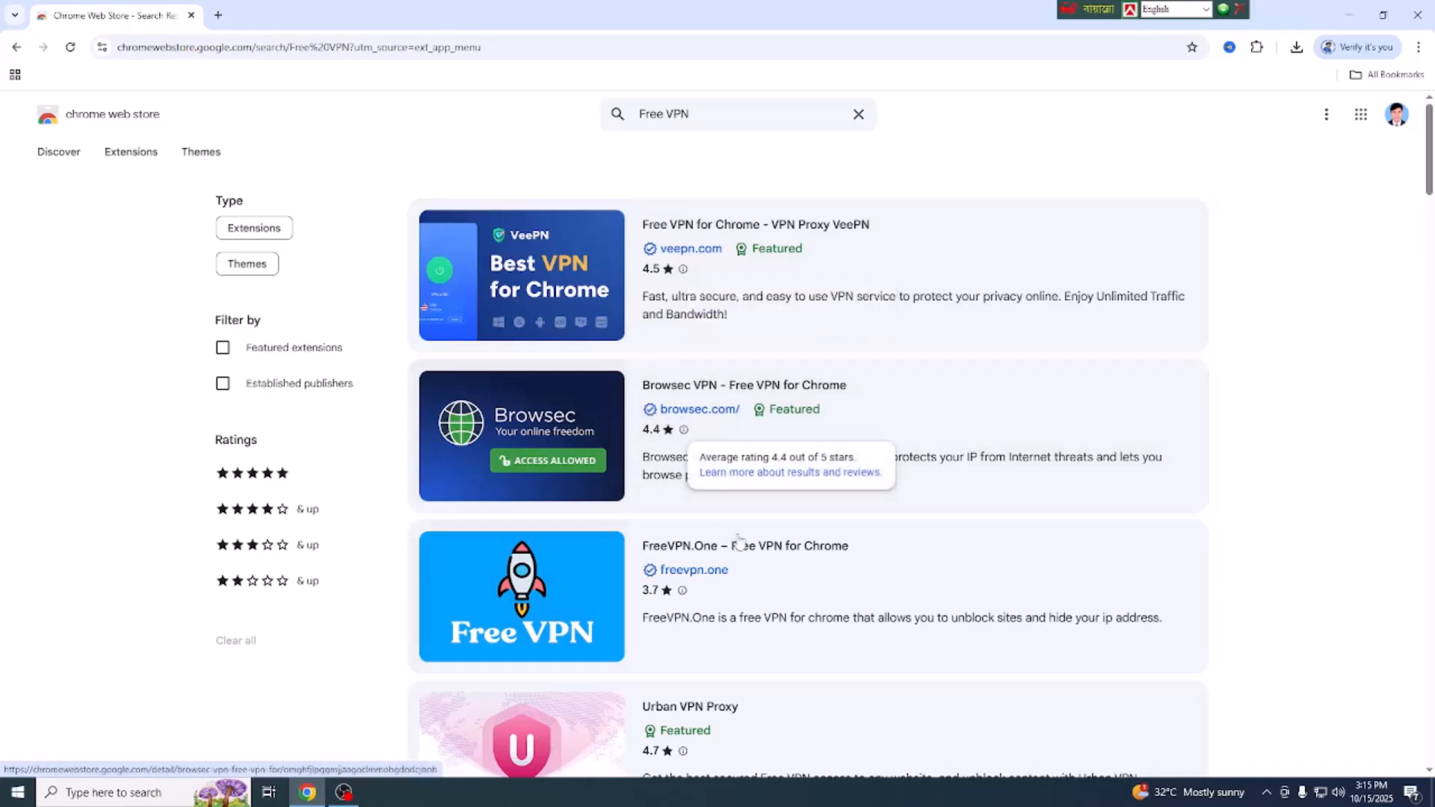
scroll(748, 529, down, 1)
scroll(748, 529, down, 2)
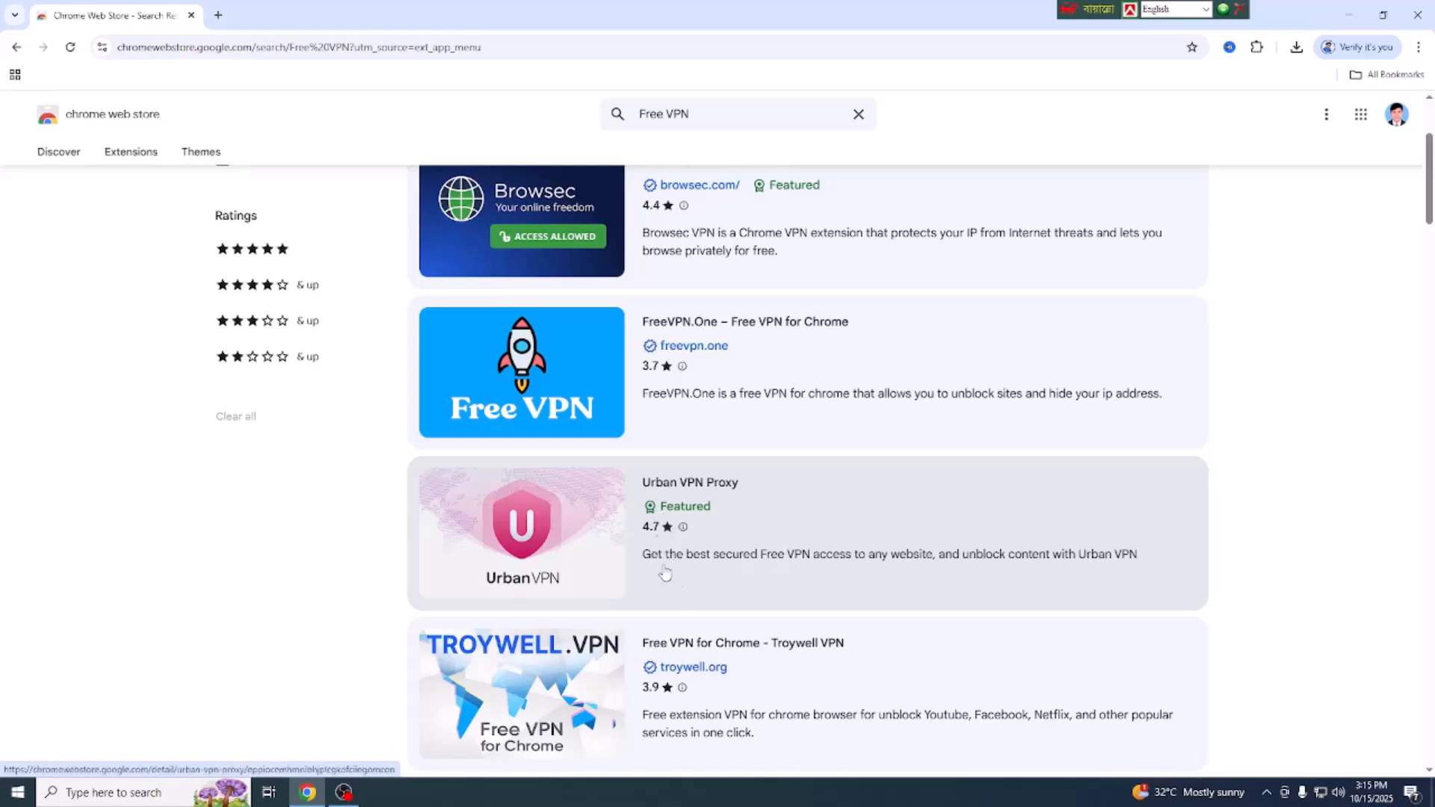
scroll(665, 525, up, 3)
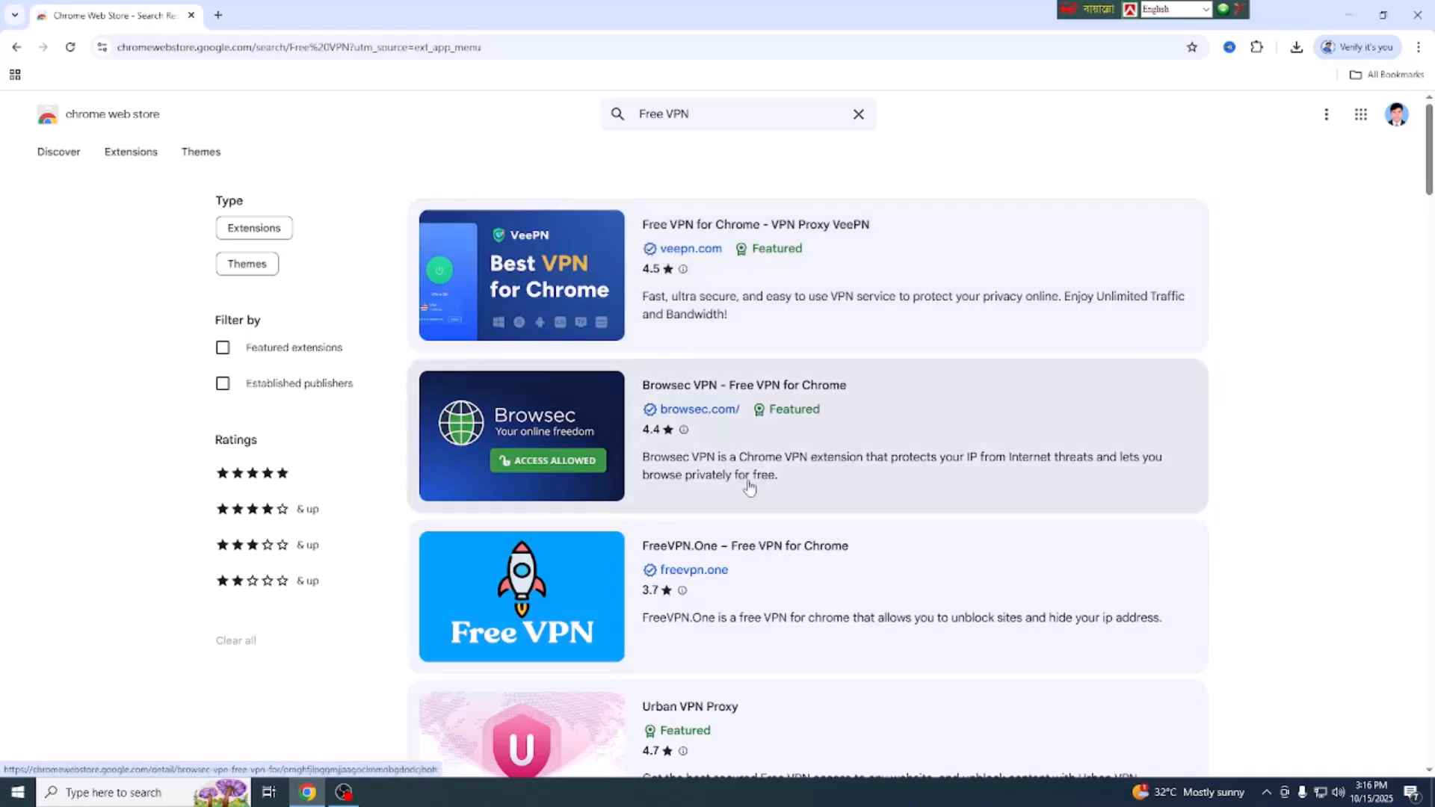
scroll(748, 482, down, 4)
scroll(719, 555, down, 1)
scroll(719, 554, down, 10)
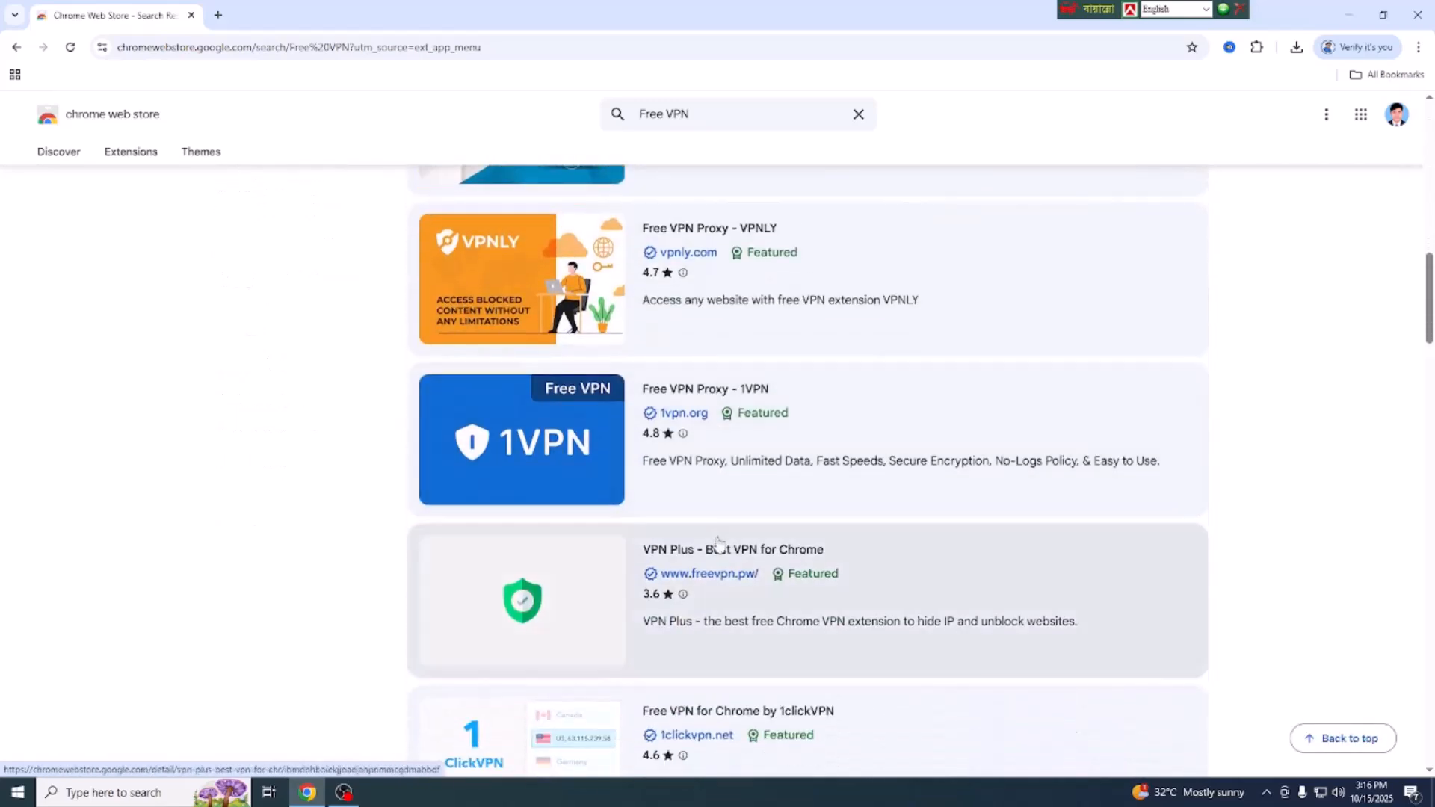
scroll(722, 523, down, 4)
scroll(721, 525, down, 4)
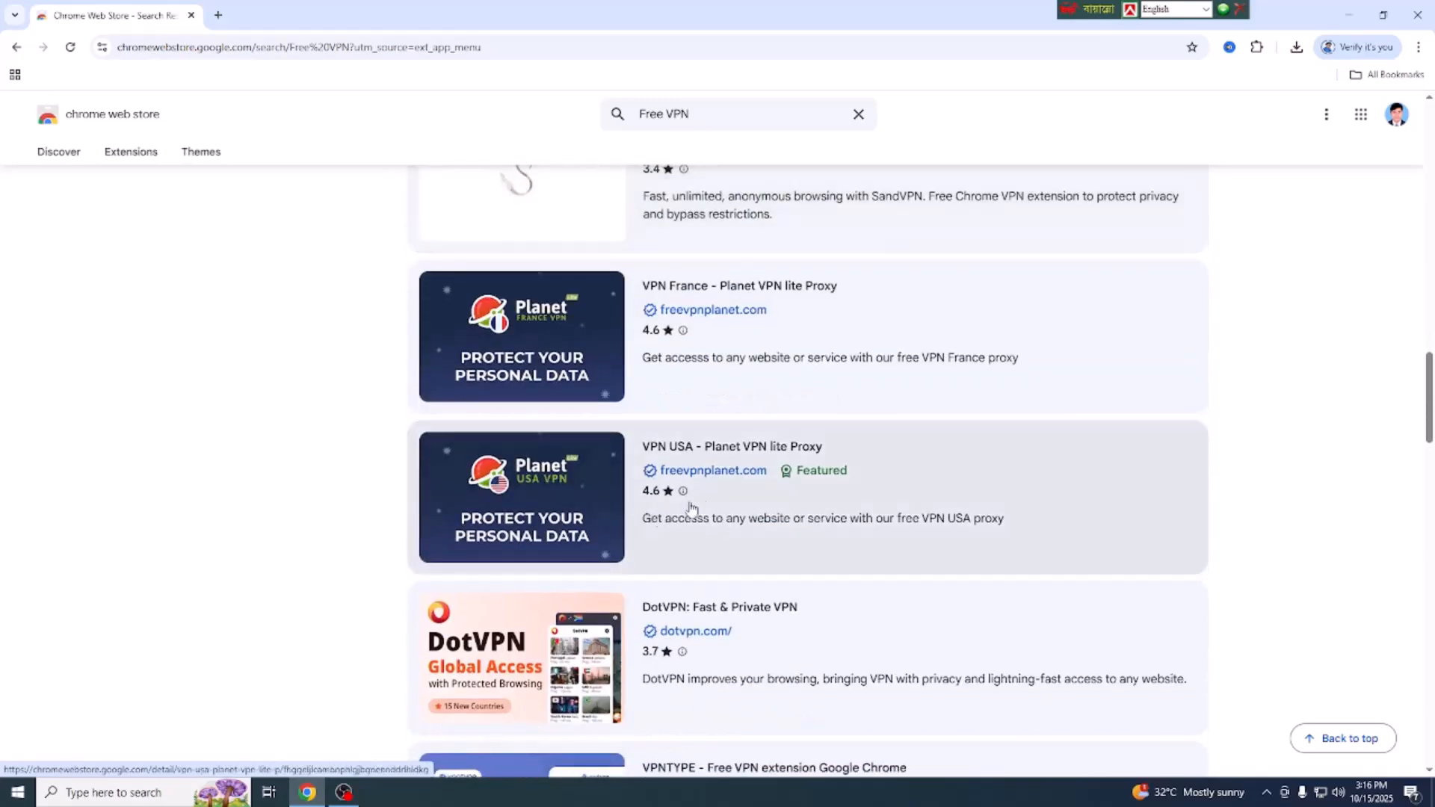
scroll(734, 568, down, 3)
scroll(687, 478, down, 2)
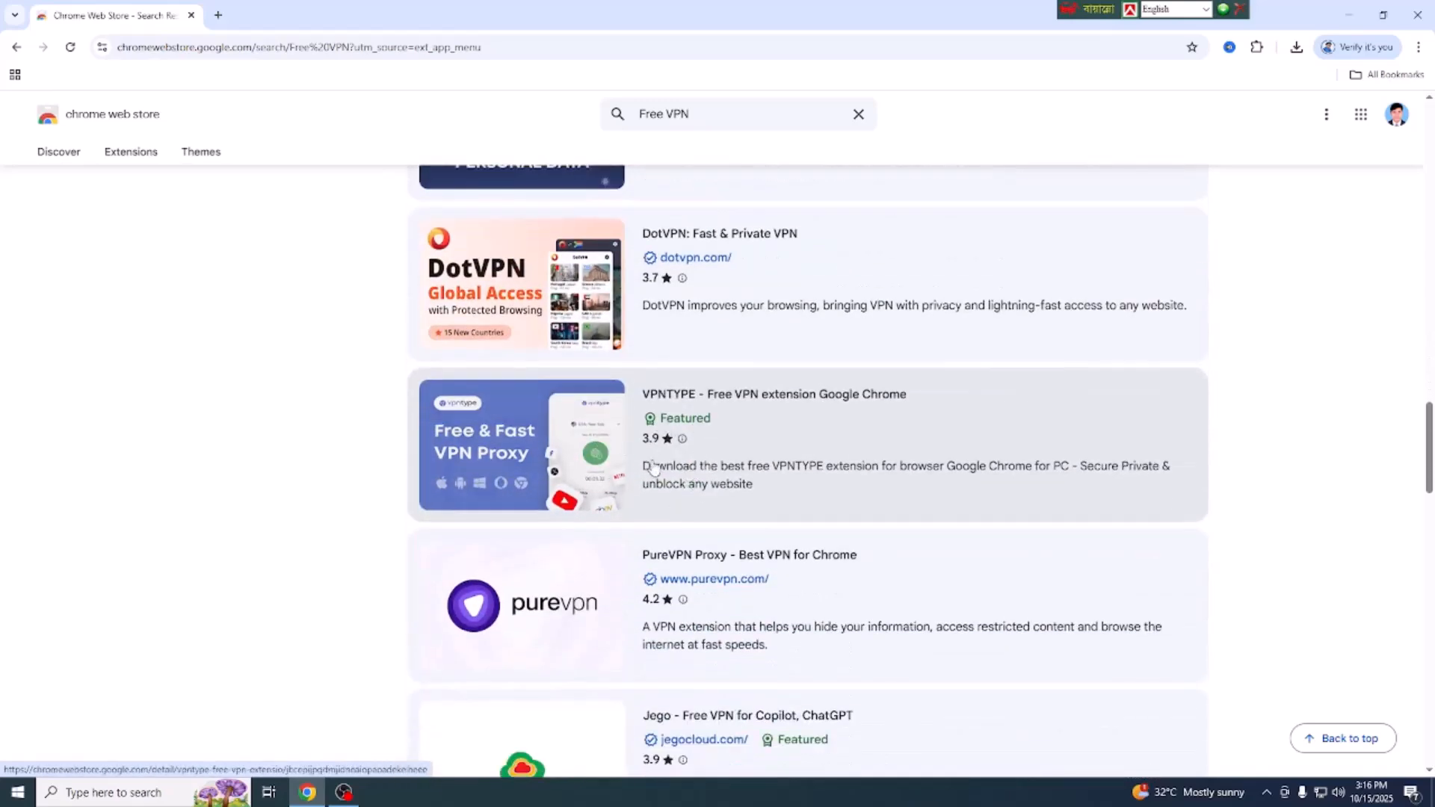
scroll(750, 494, up, 20)
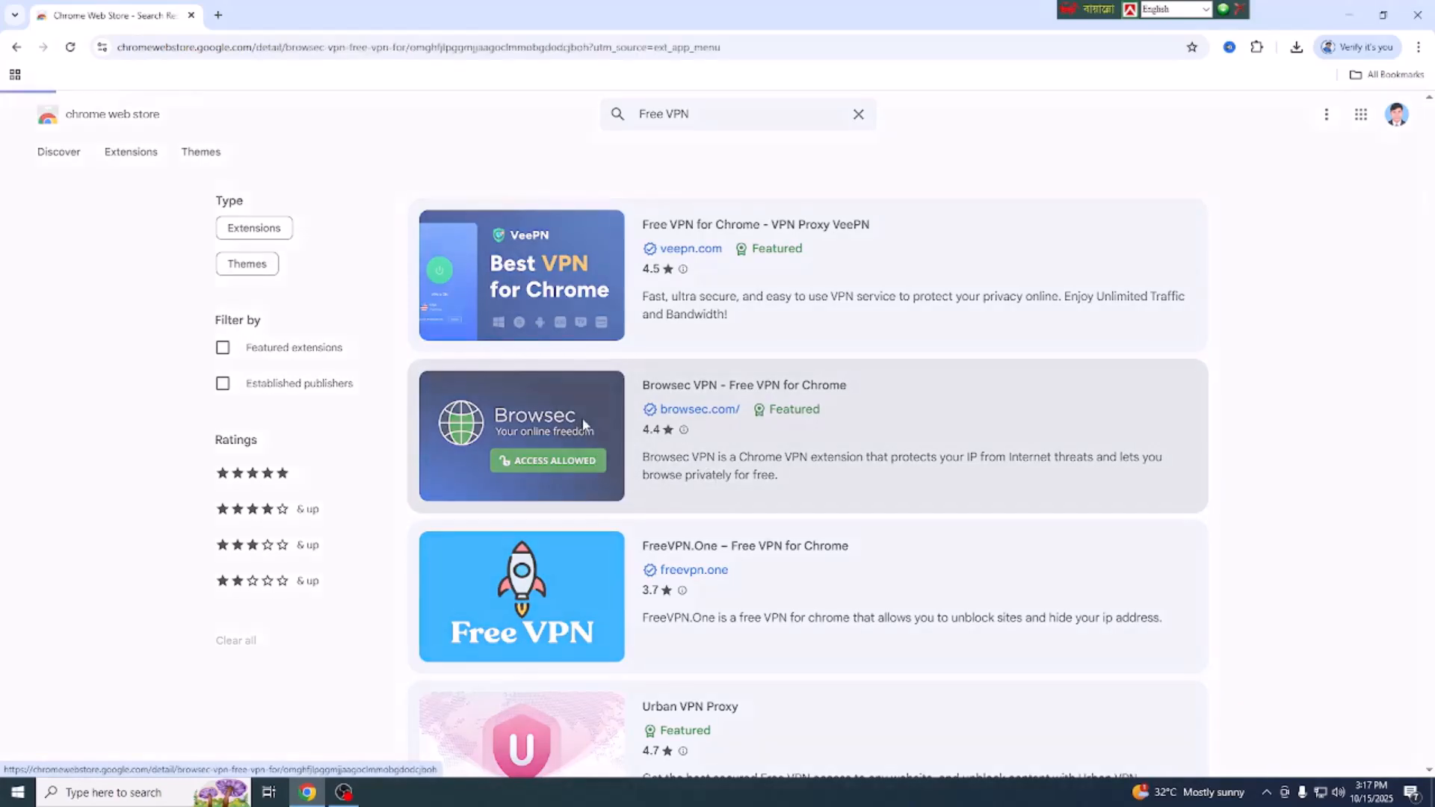
Add the "Browsec VPN - Free VPN for Chrome" extension to the browser and pin it
click(585, 428)
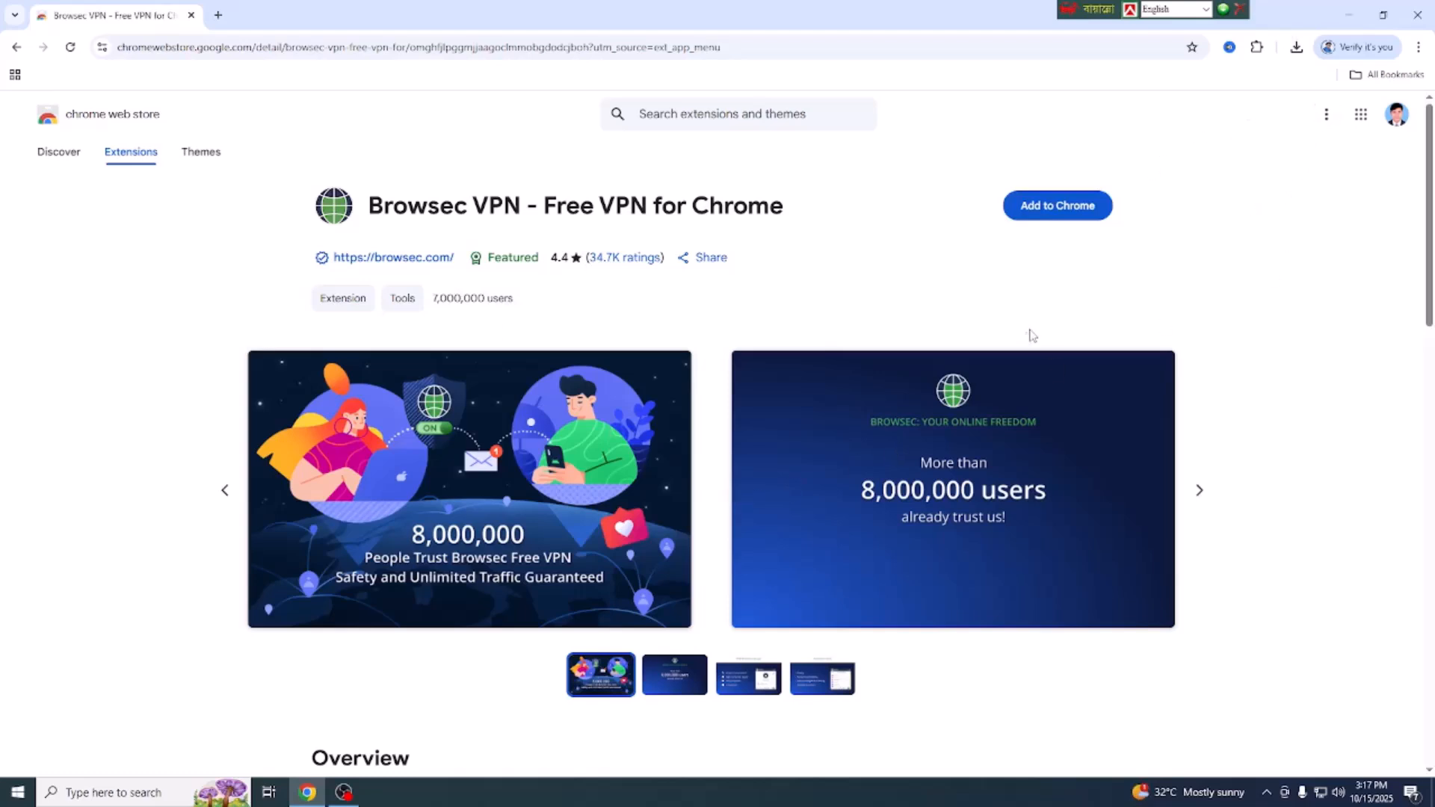
click(1045, 215)
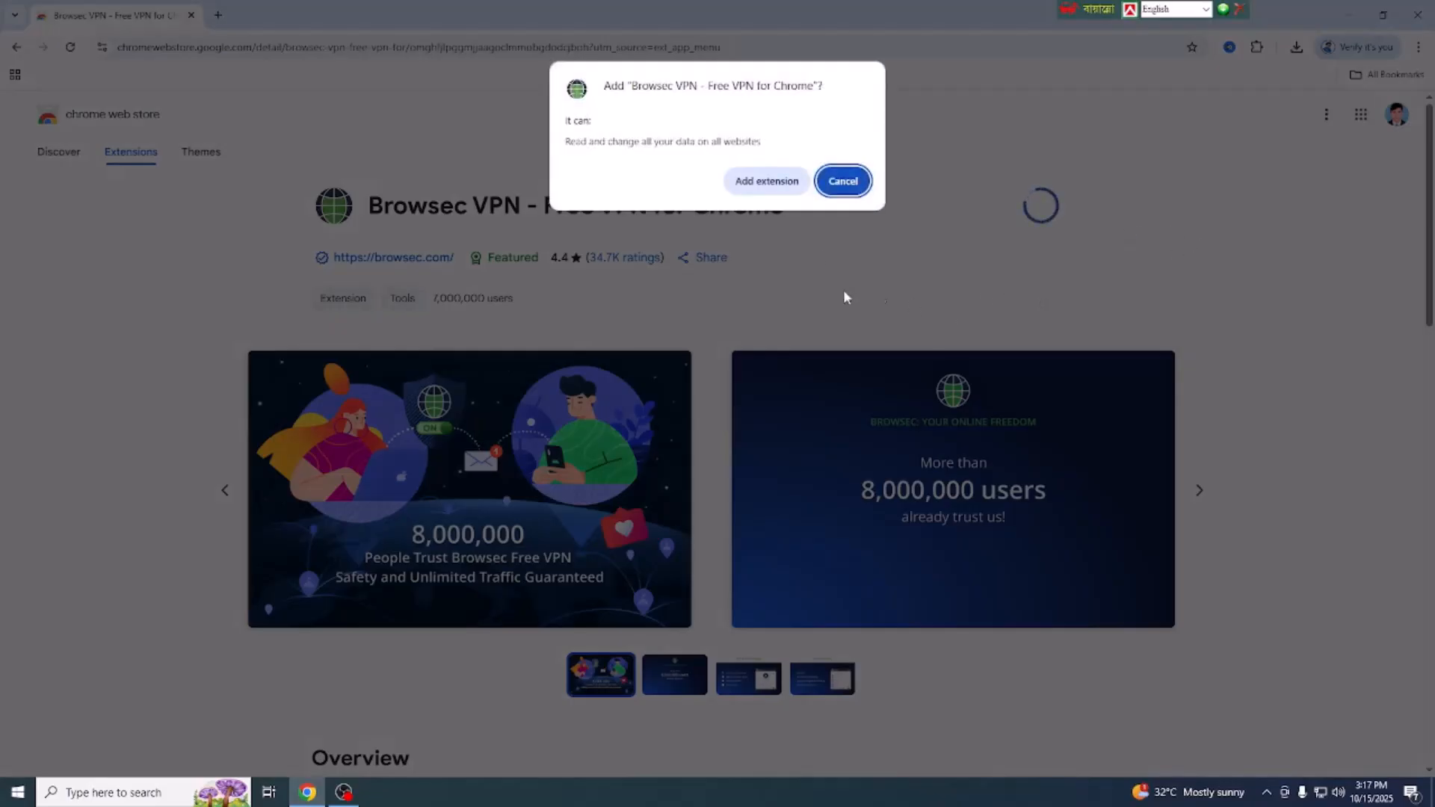
click(775, 188)
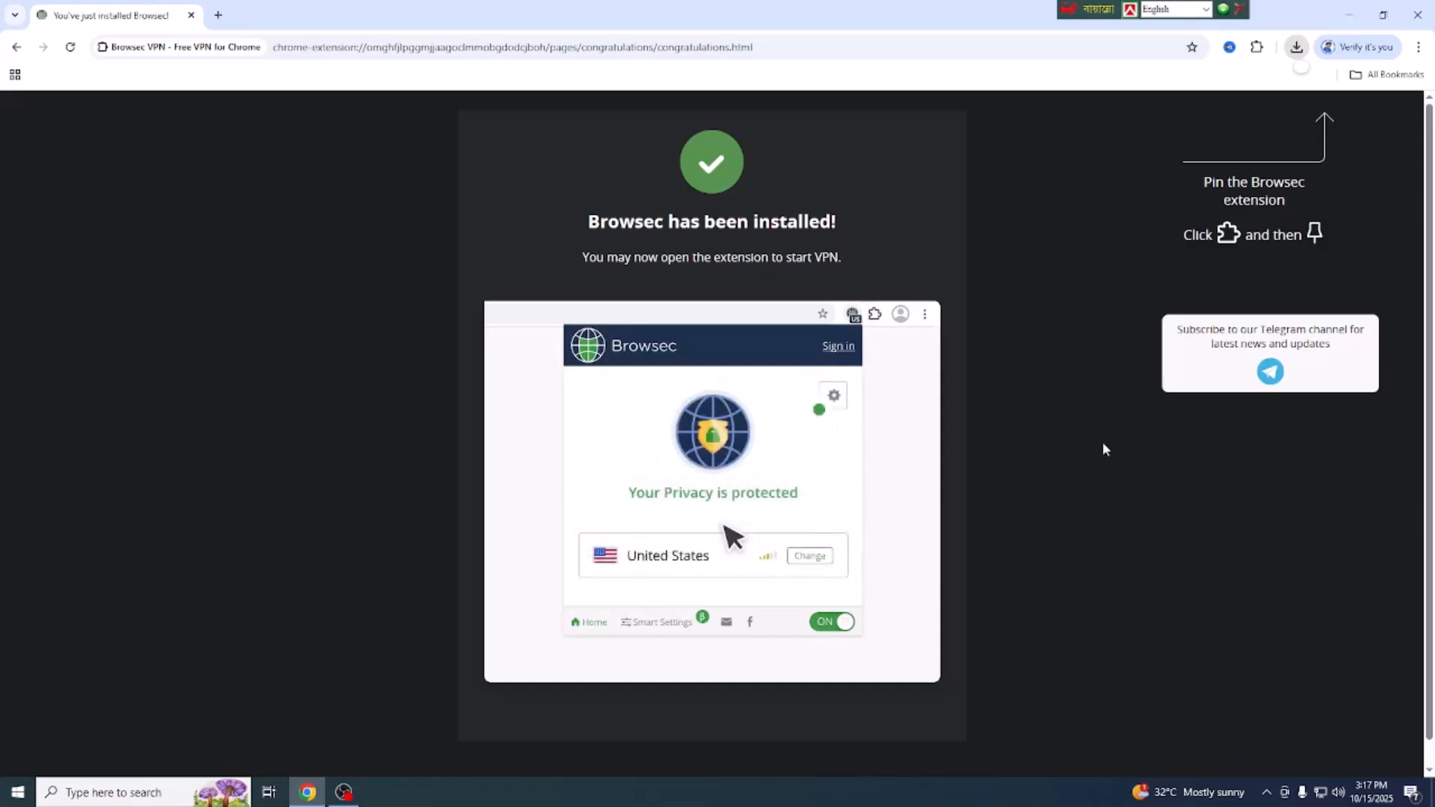
click(1258, 48)
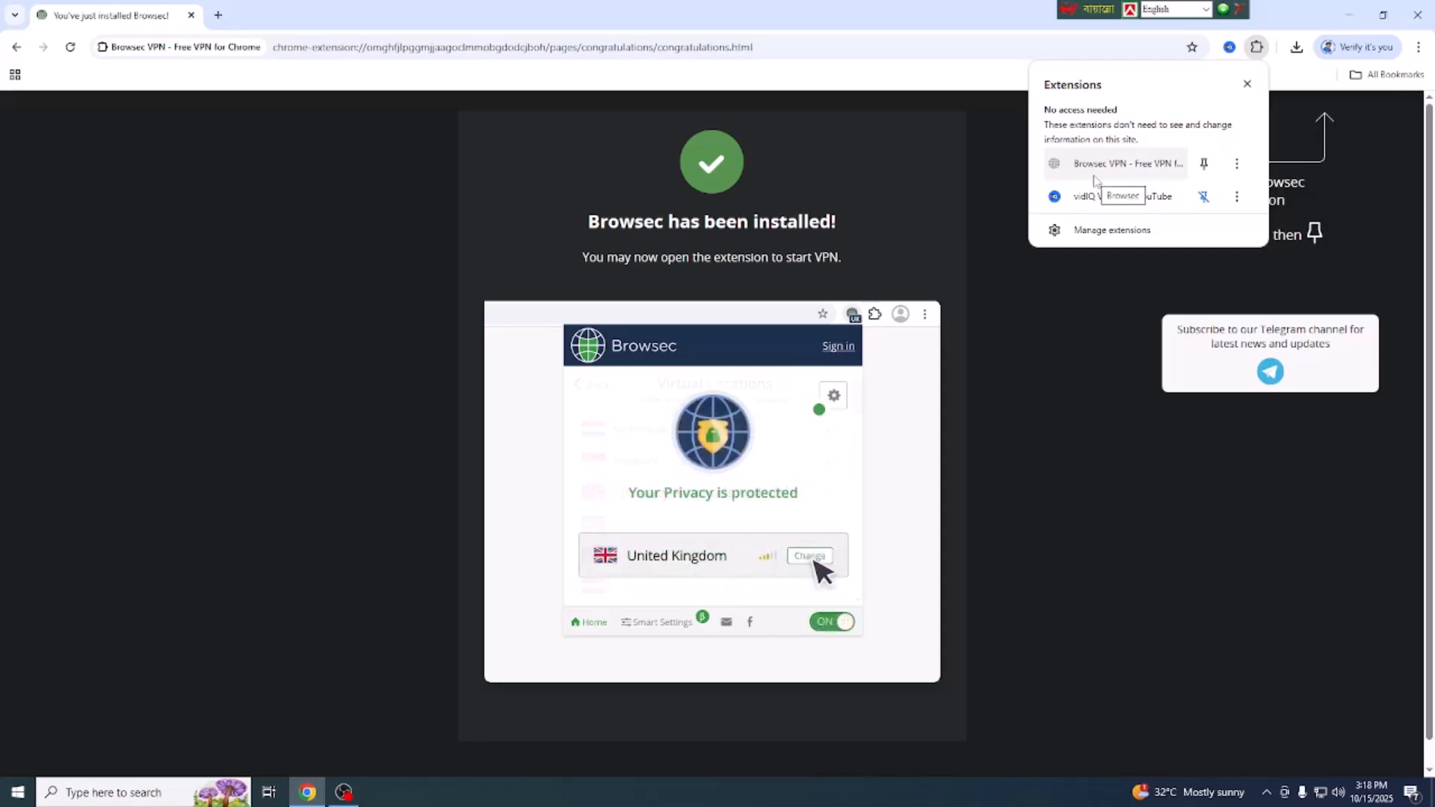
click(1205, 167)
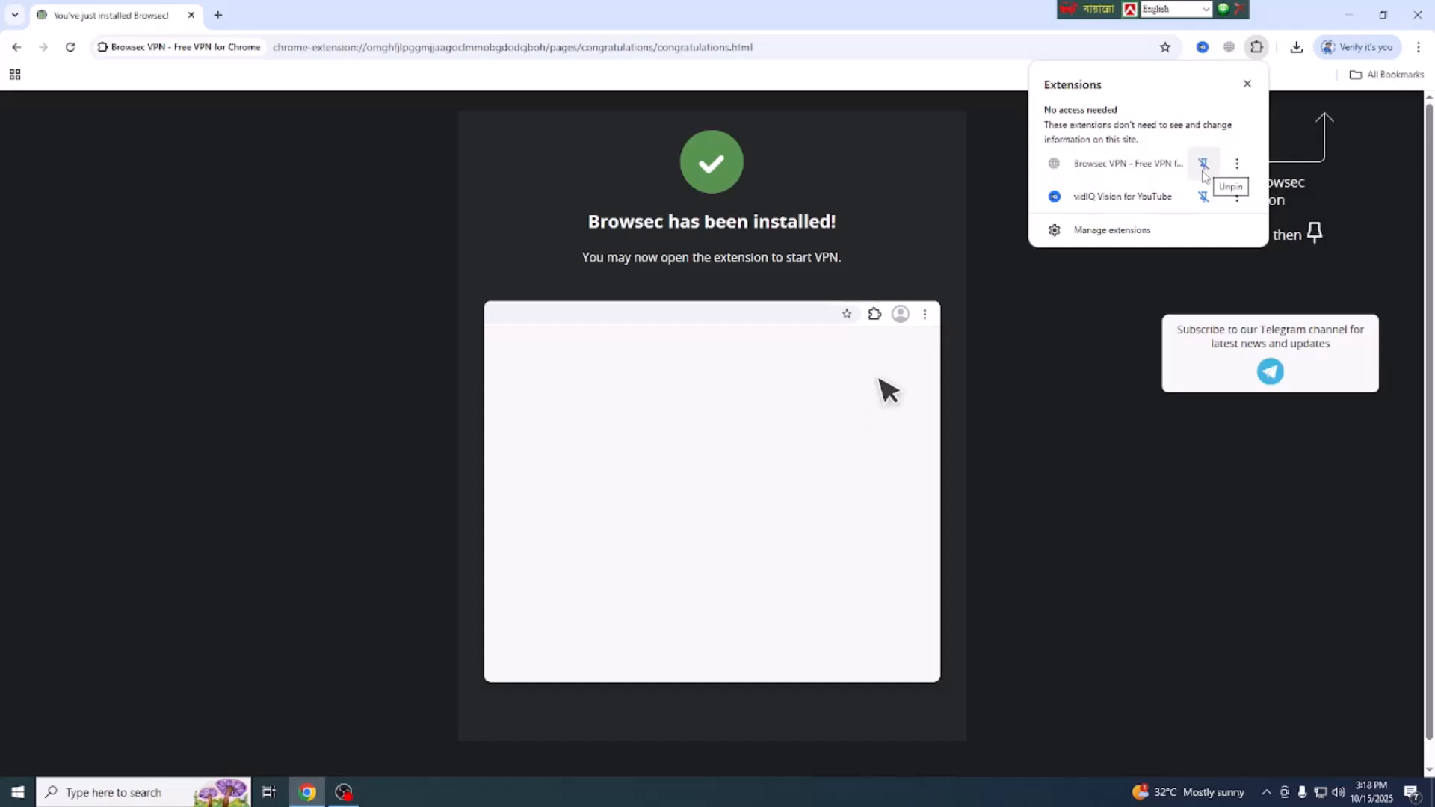
Accept Browsec's Terms of Service and Privacy Policy and start the VPN
click(1232, 51)
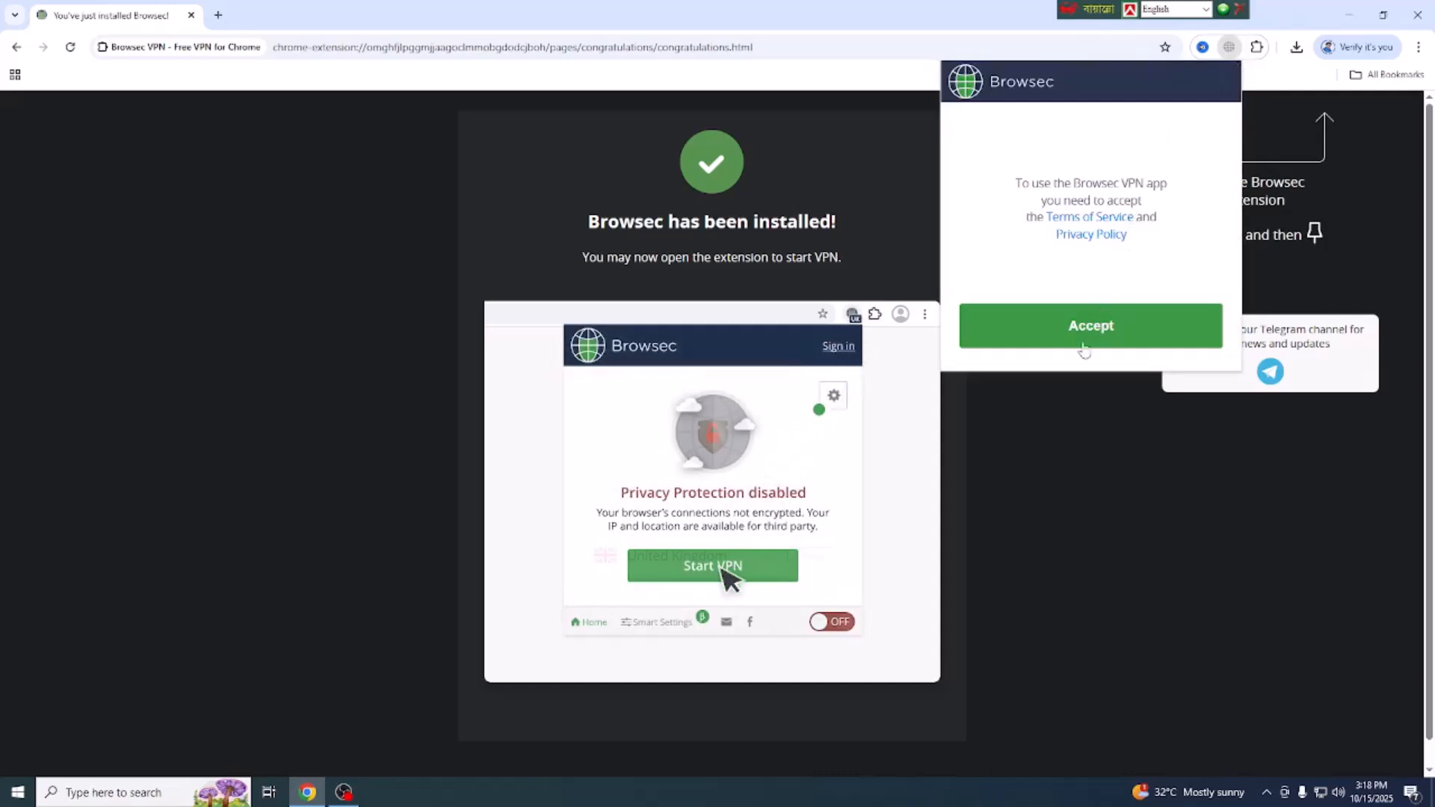
click(1101, 335)
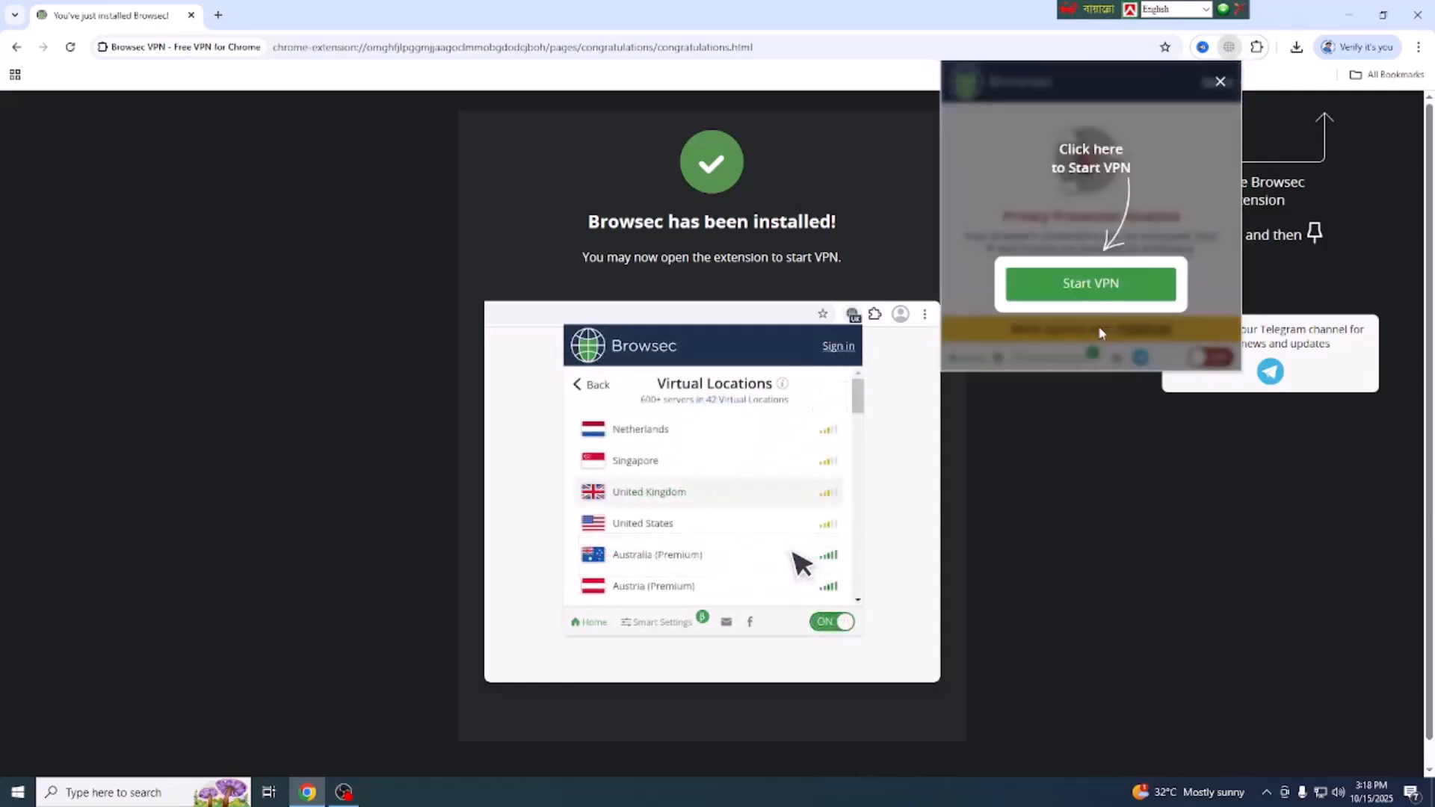
click(1077, 292)
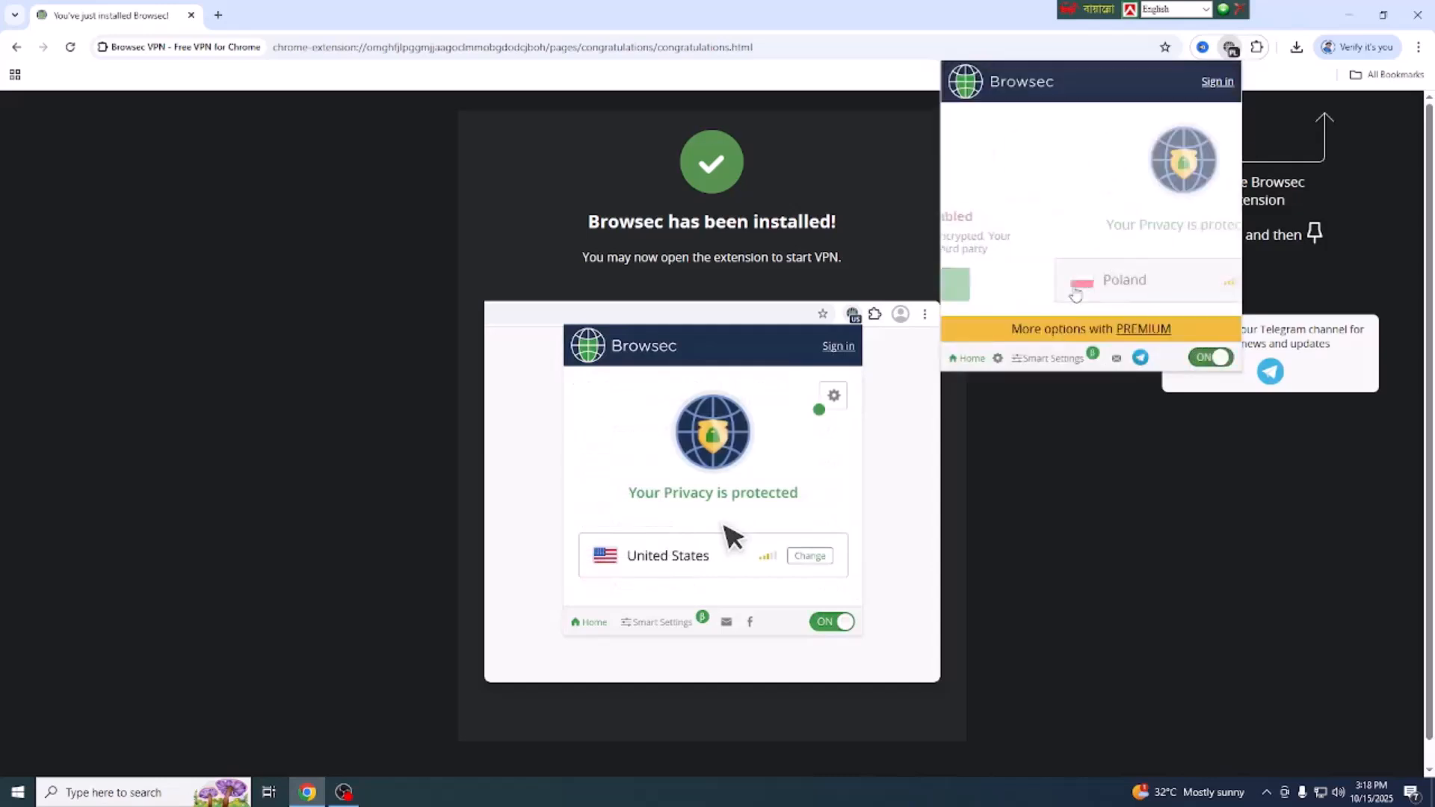
From a new tab, review the free and Premium virtual locations offered by the Browsec extension
click(217, 15)
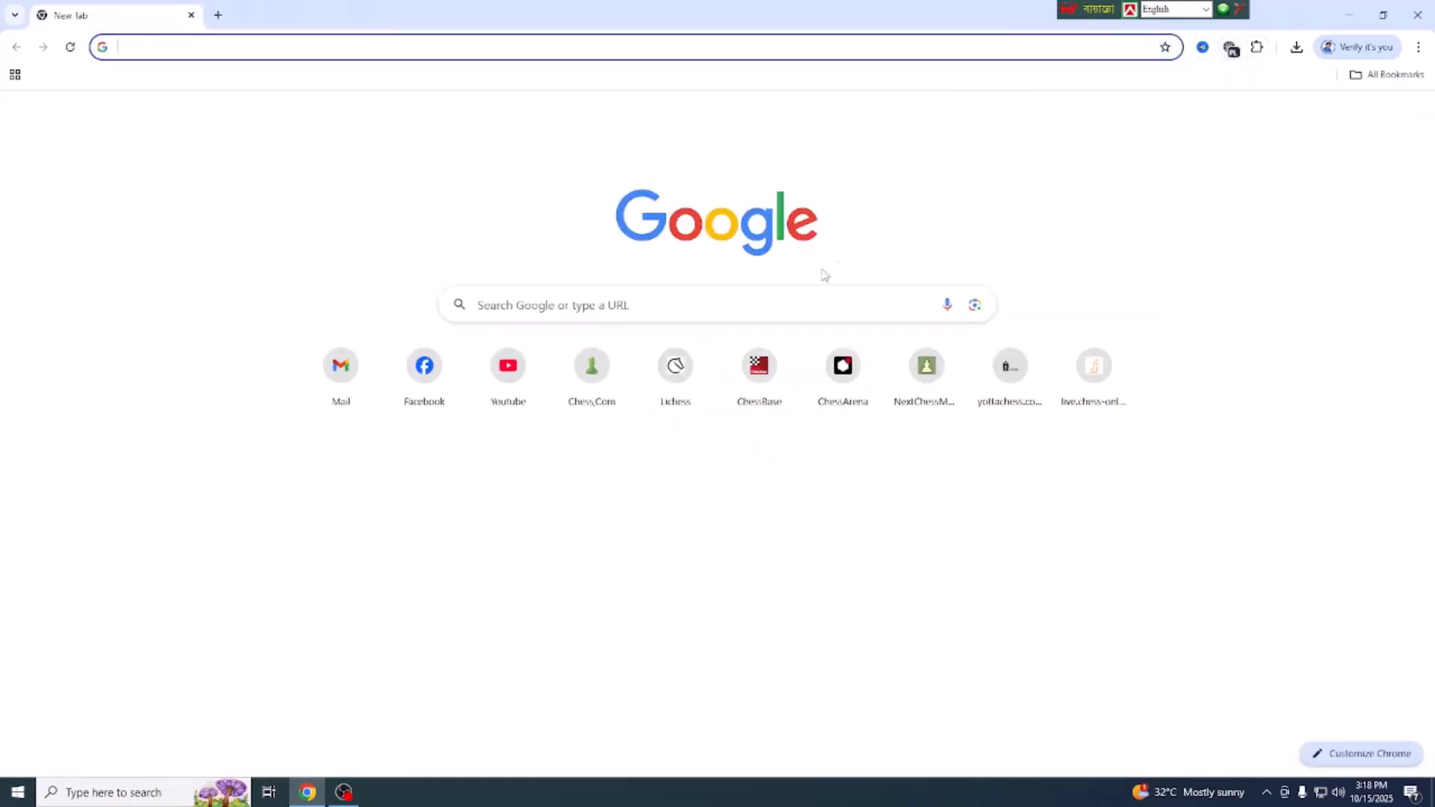
click(1232, 49)
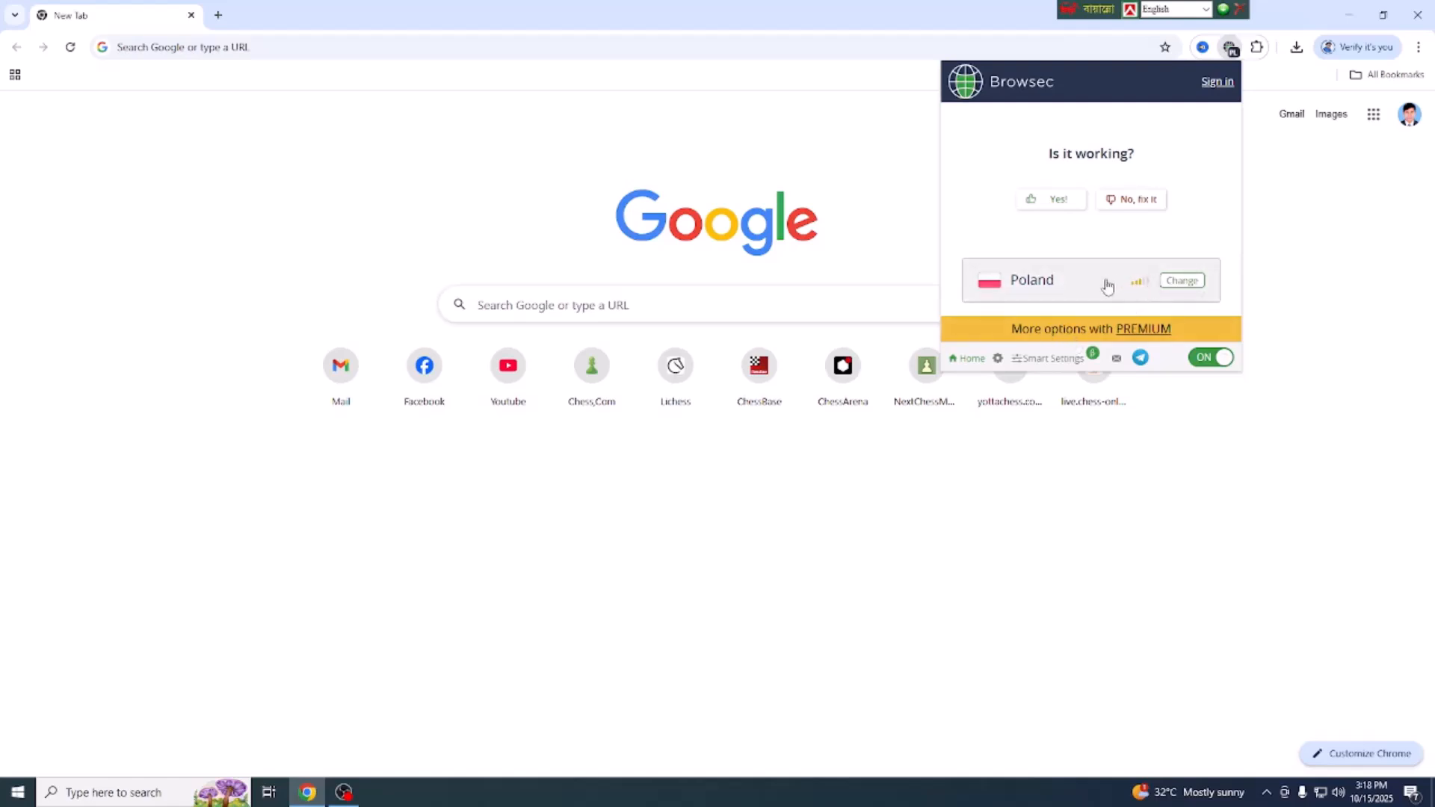
click(1182, 281)
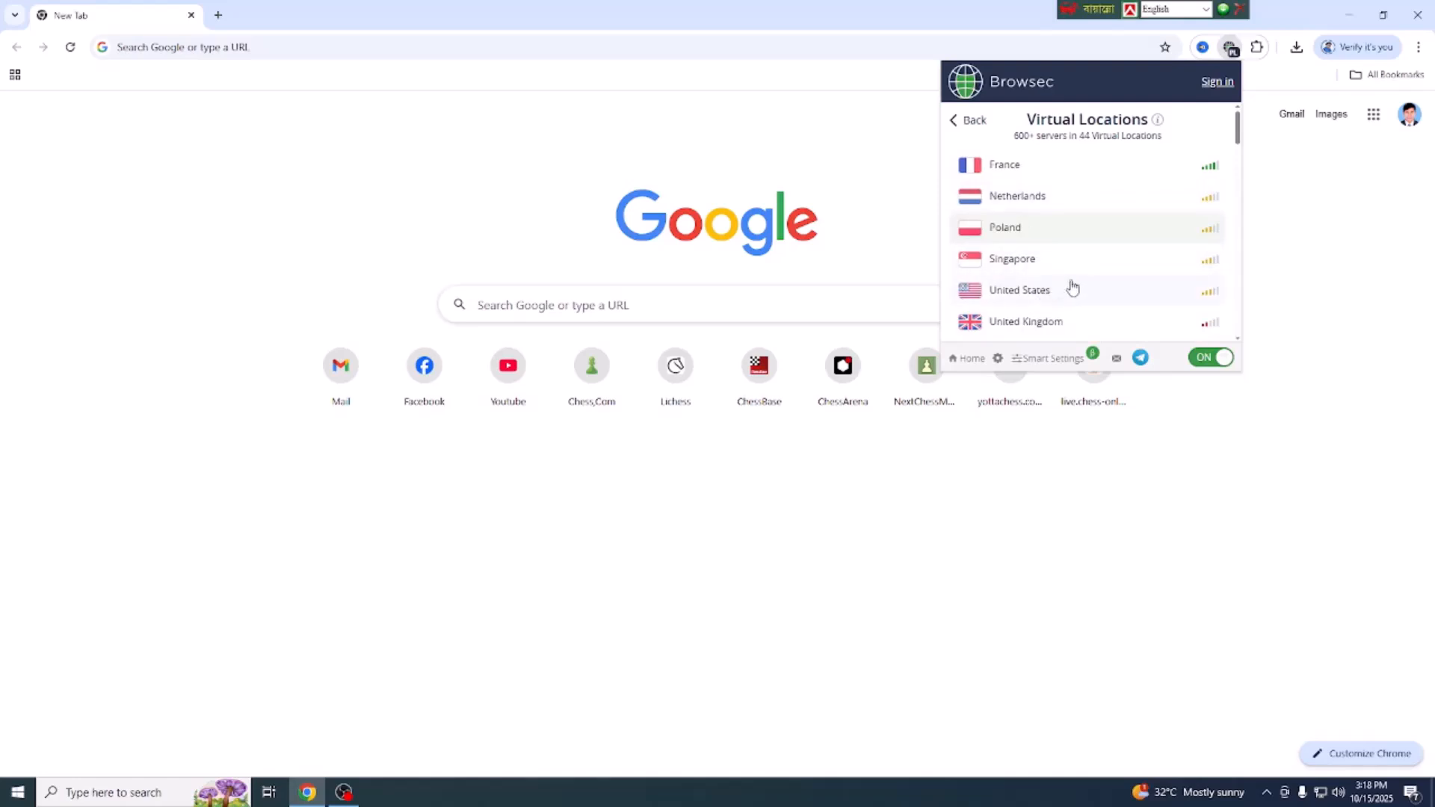
scroll(1073, 287, down, 10)
scroll(1072, 284, down, 3)
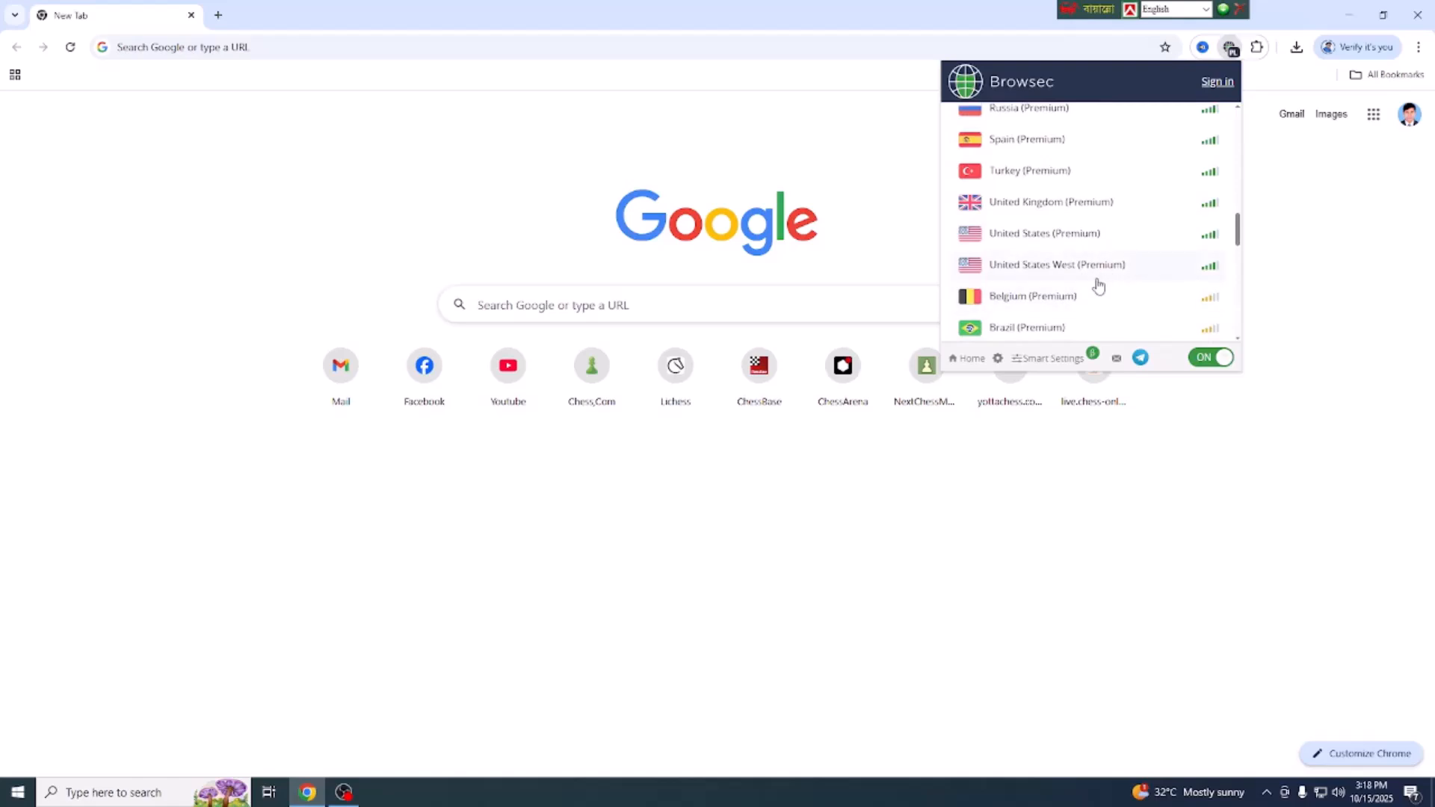
scroll(1098, 287, up, 10)
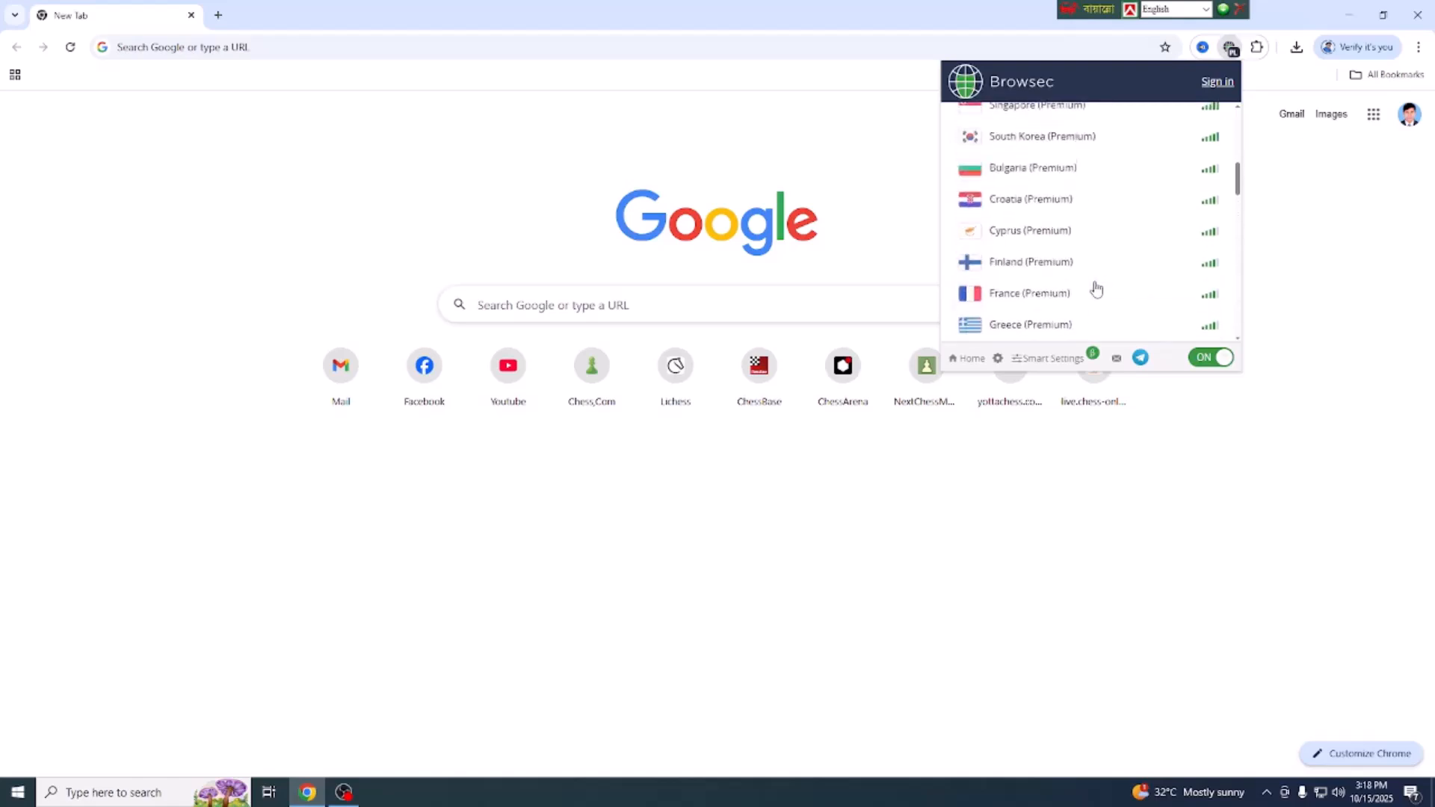
scroll(1097, 288, up, 2)
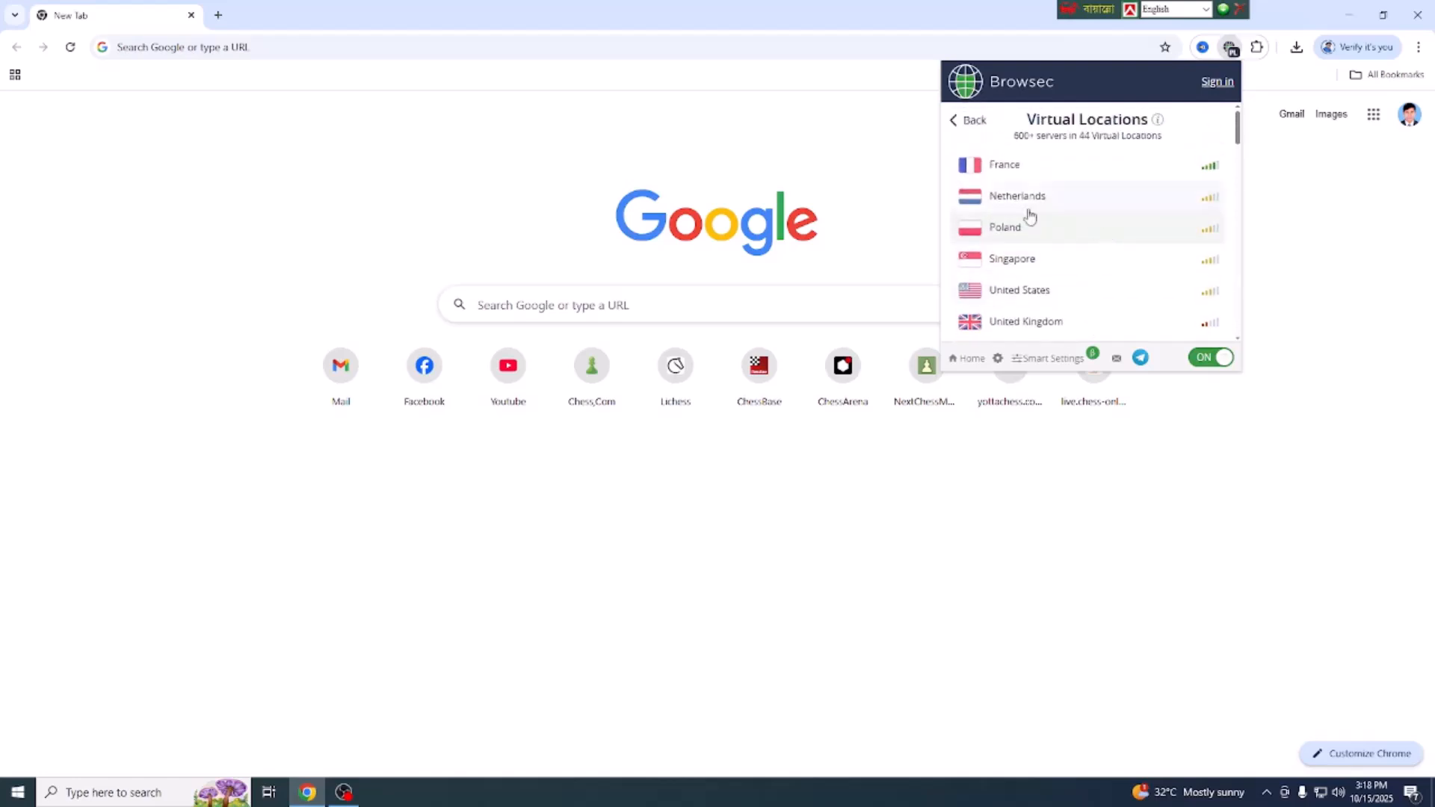
scroll(1050, 228, down, 1)
scroll(1052, 227, up, 1)
scroll(1054, 231, down, 2)
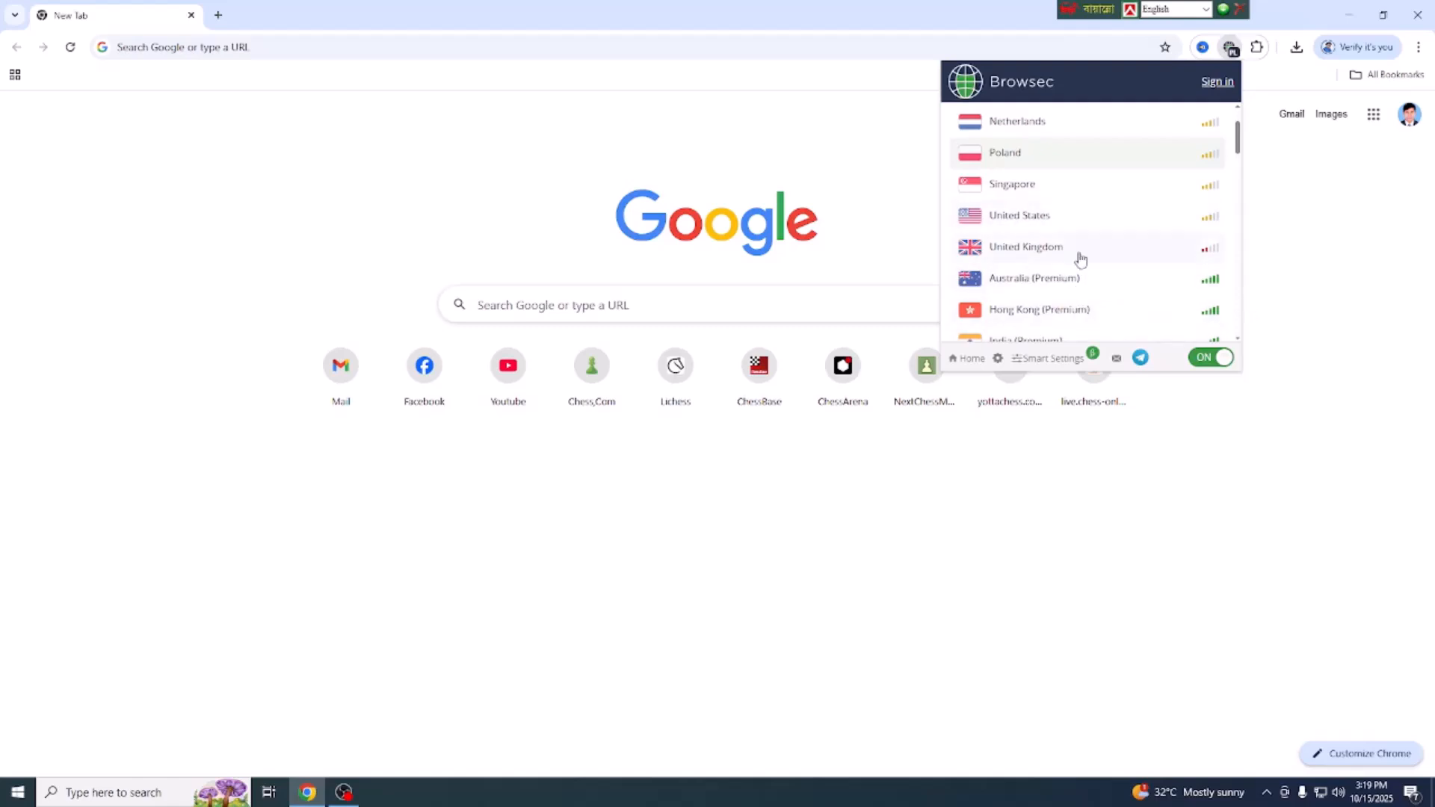
scroll(1085, 279, up, 2)
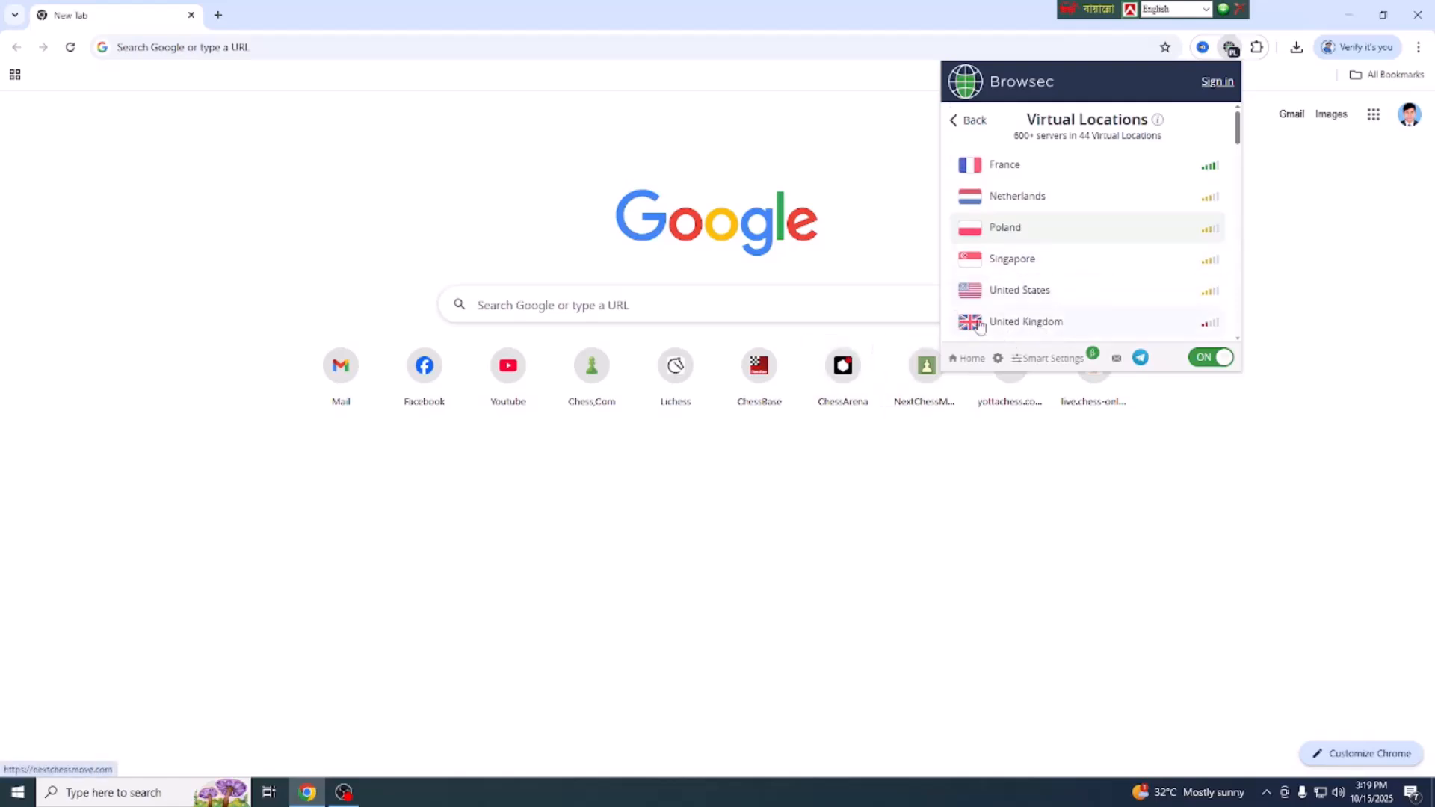
Open whoer.net in a new tab to check the current IP address
click(218, 15)
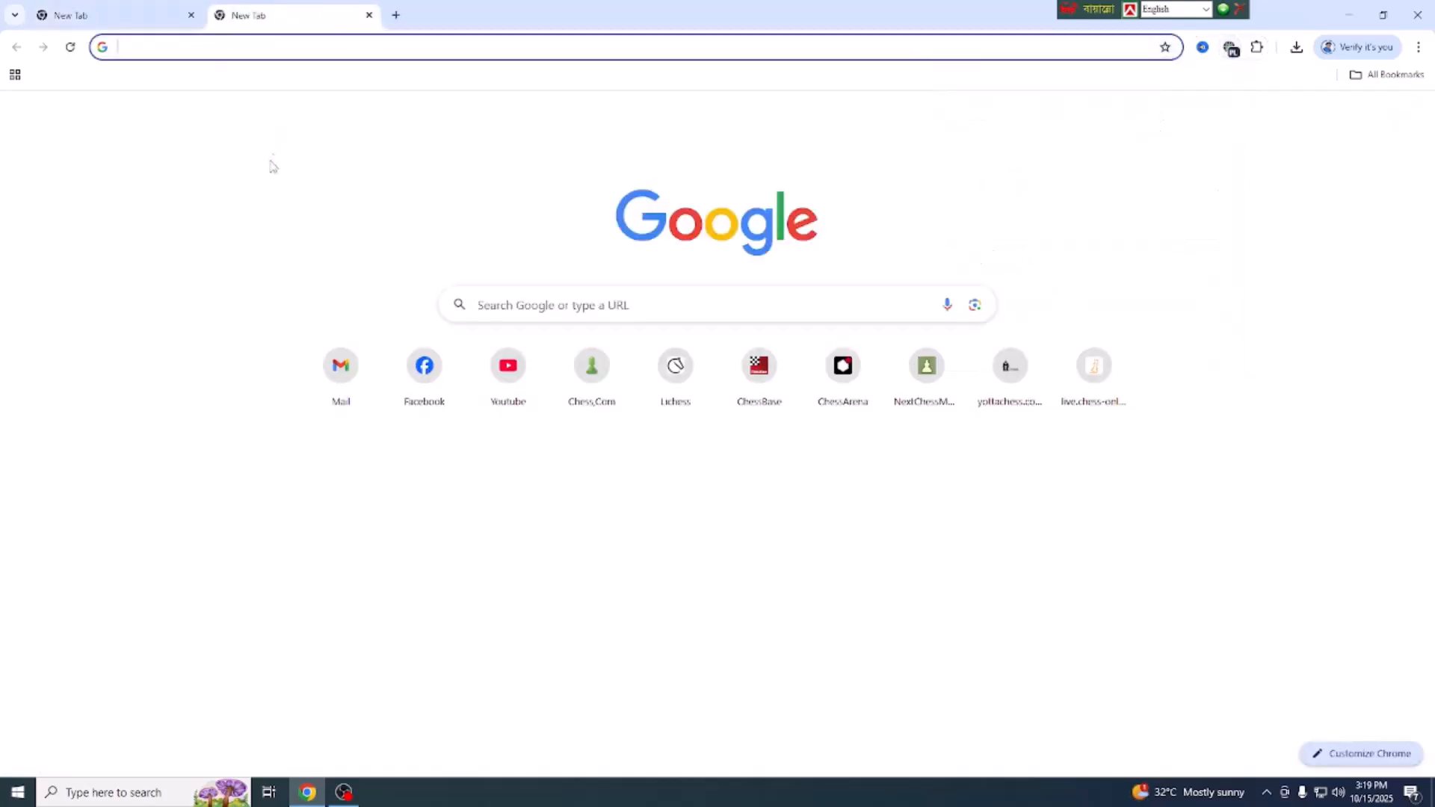
click(135, 43)
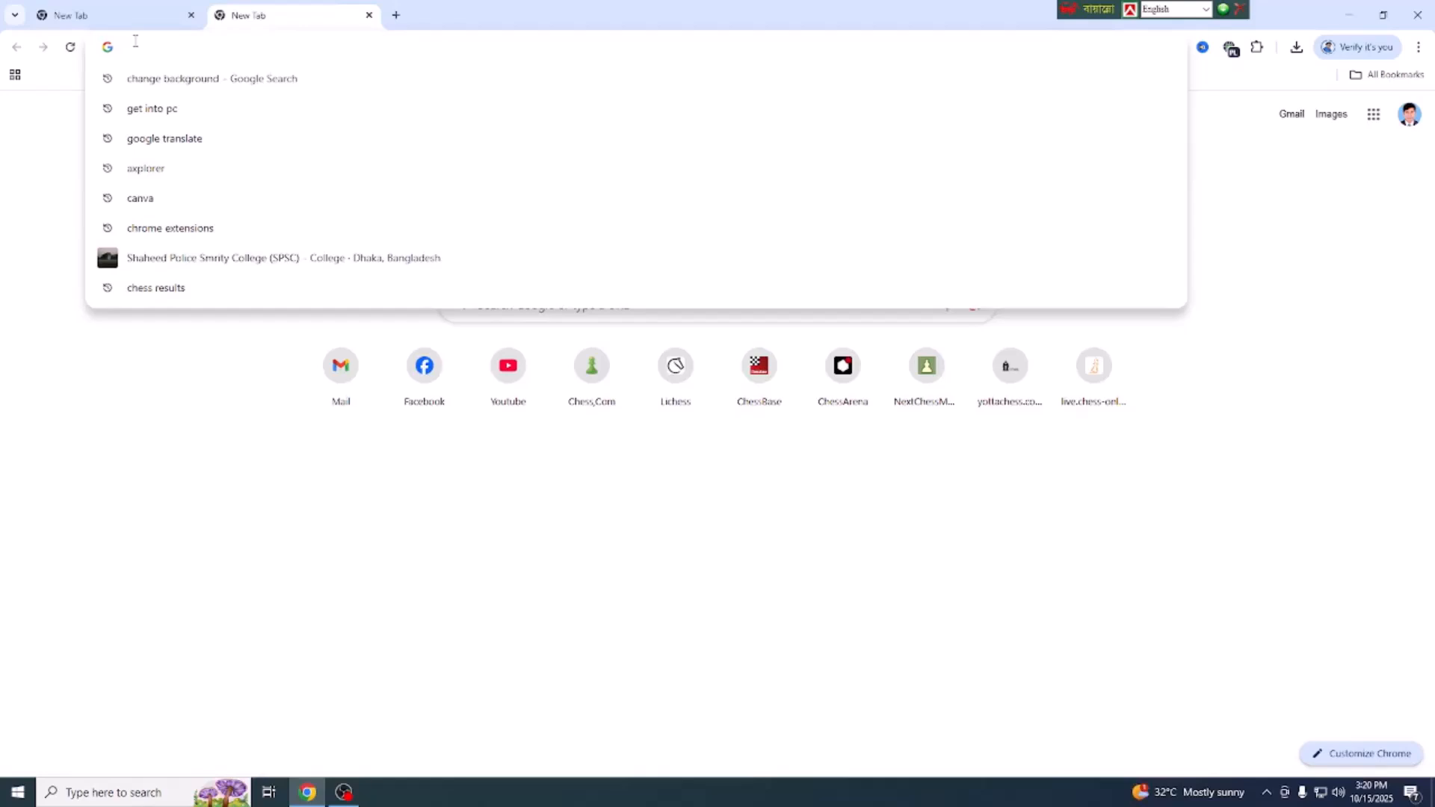
text(whoer.net)
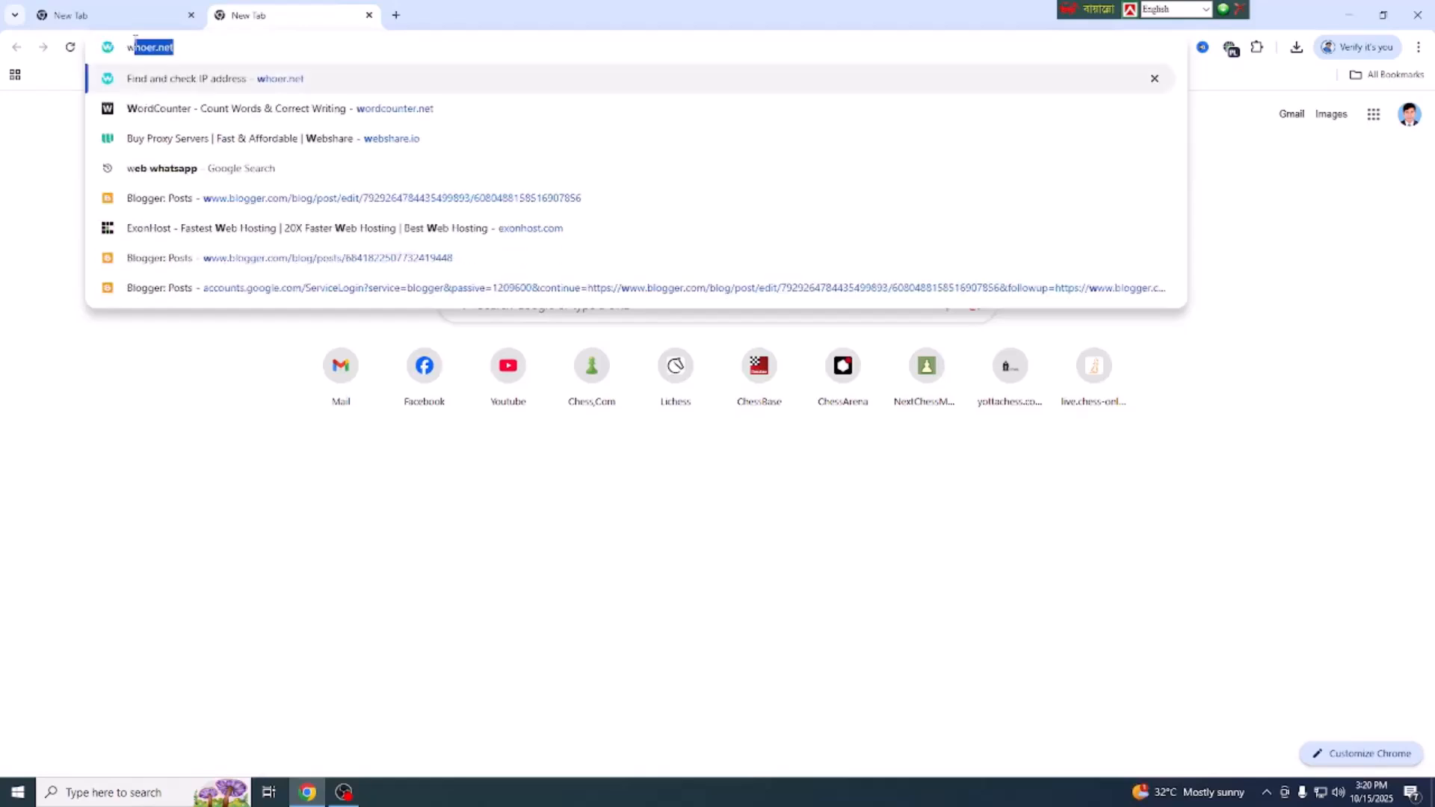
key(Return)
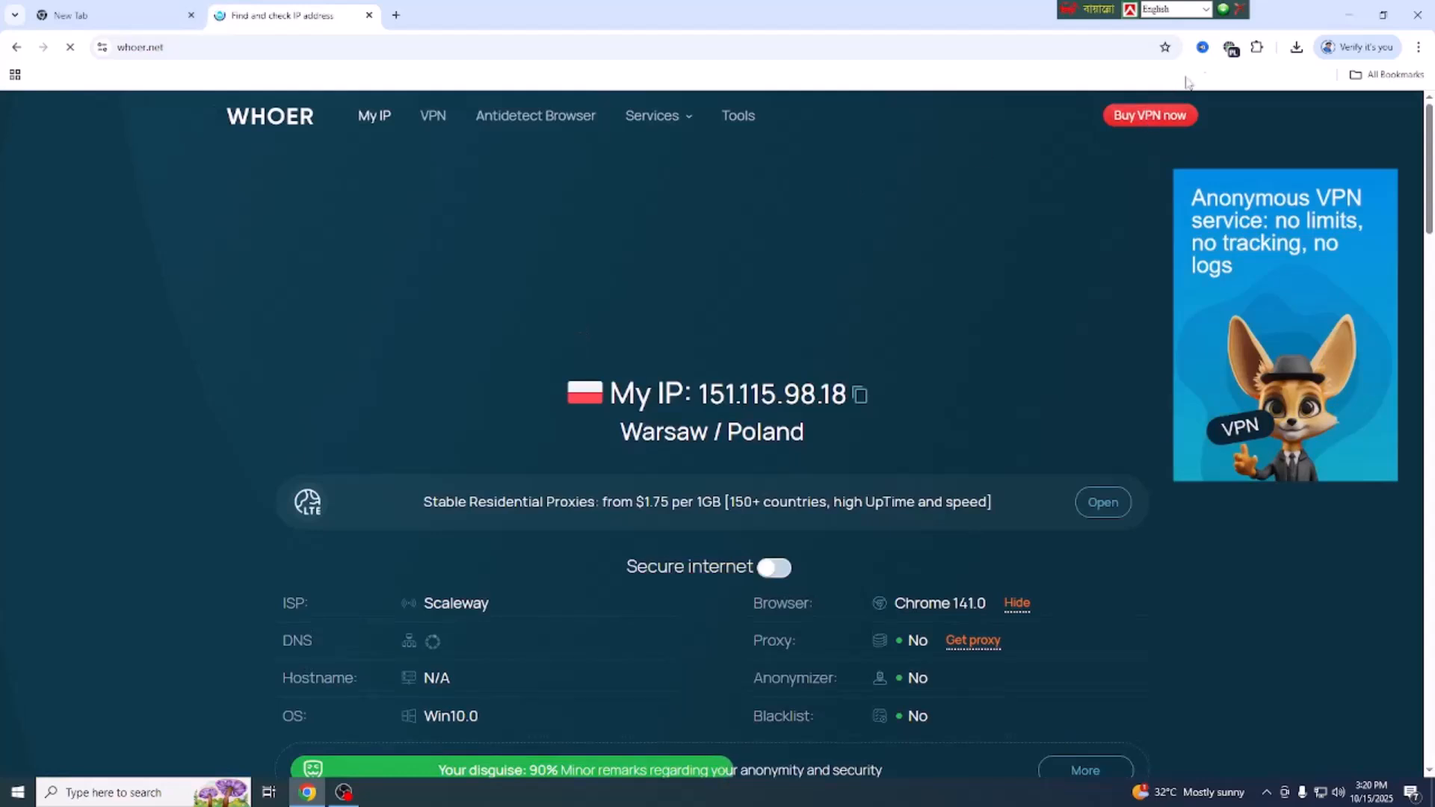
Switch Browsec's virtual location to United Kingdom and reload the WHOER page
click(1231, 50)
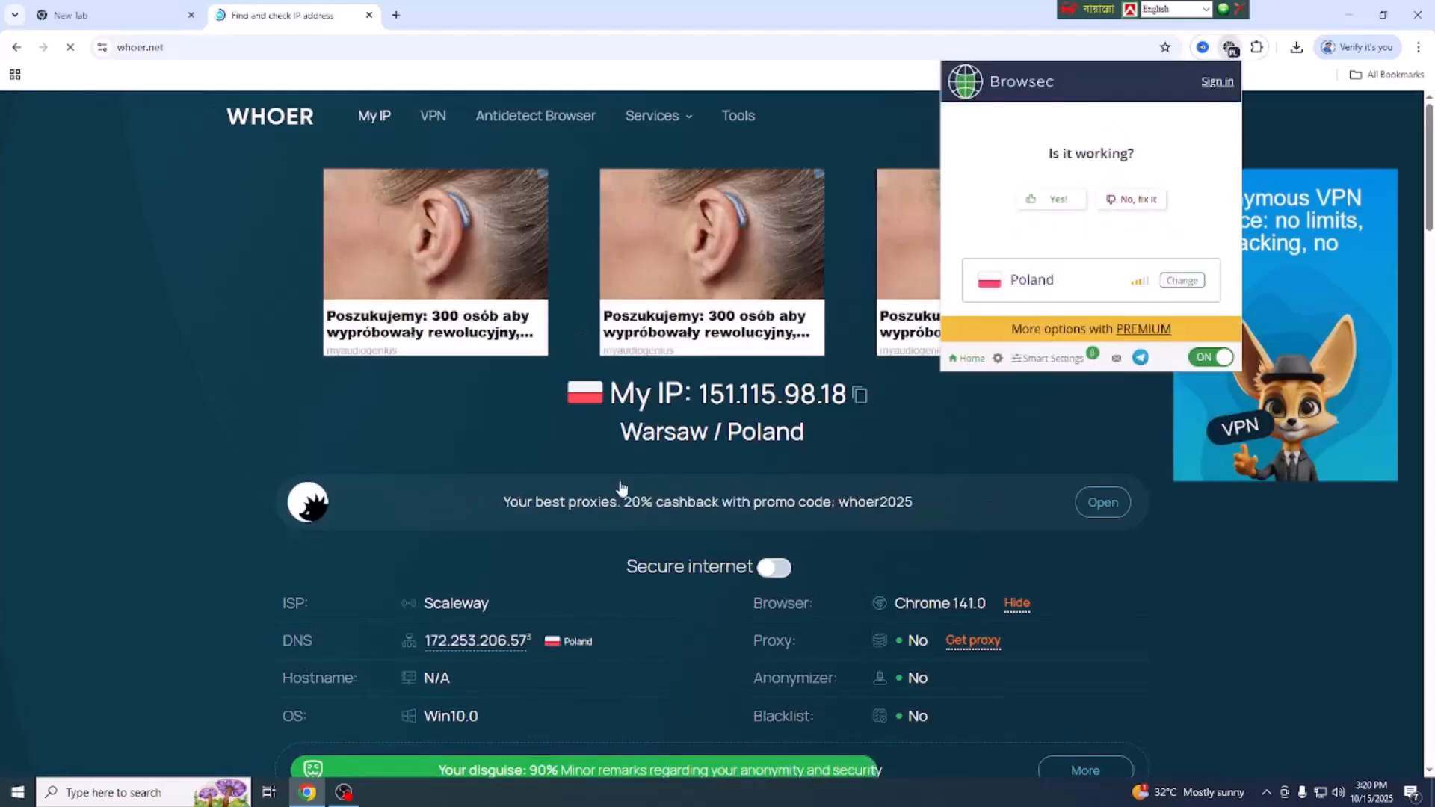
scroll(671, 590, down, 2)
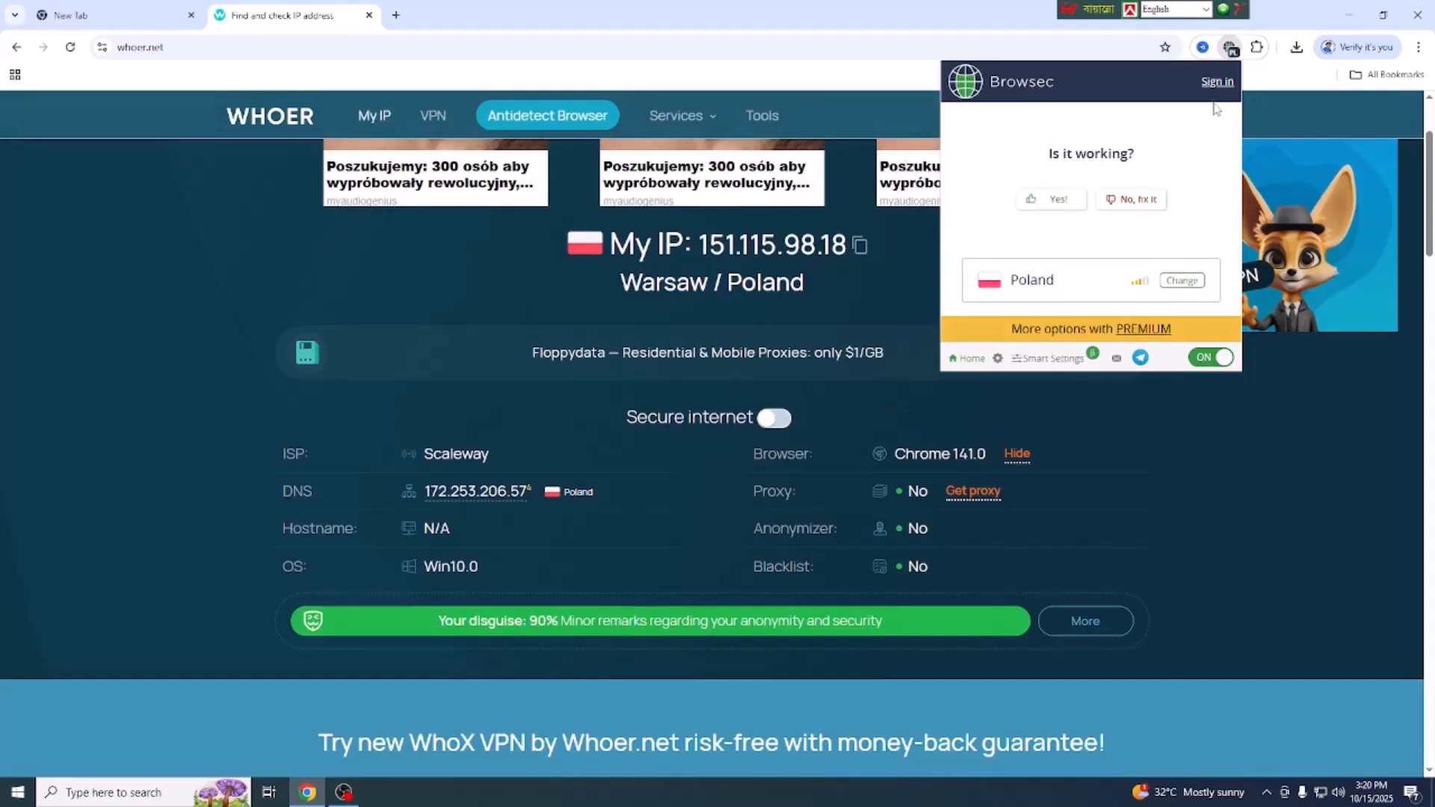
click(1182, 281)
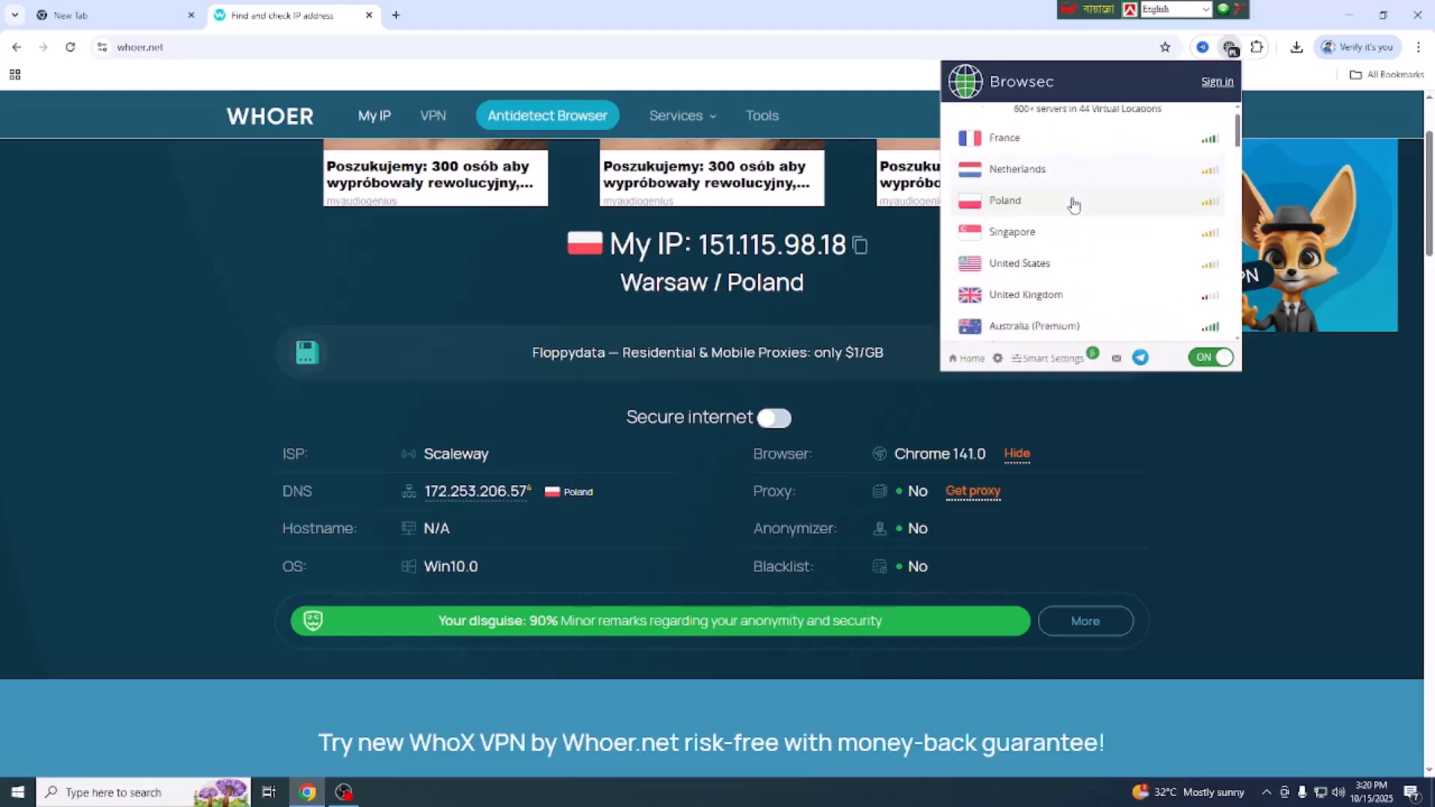
scroll(1069, 220, down, 1)
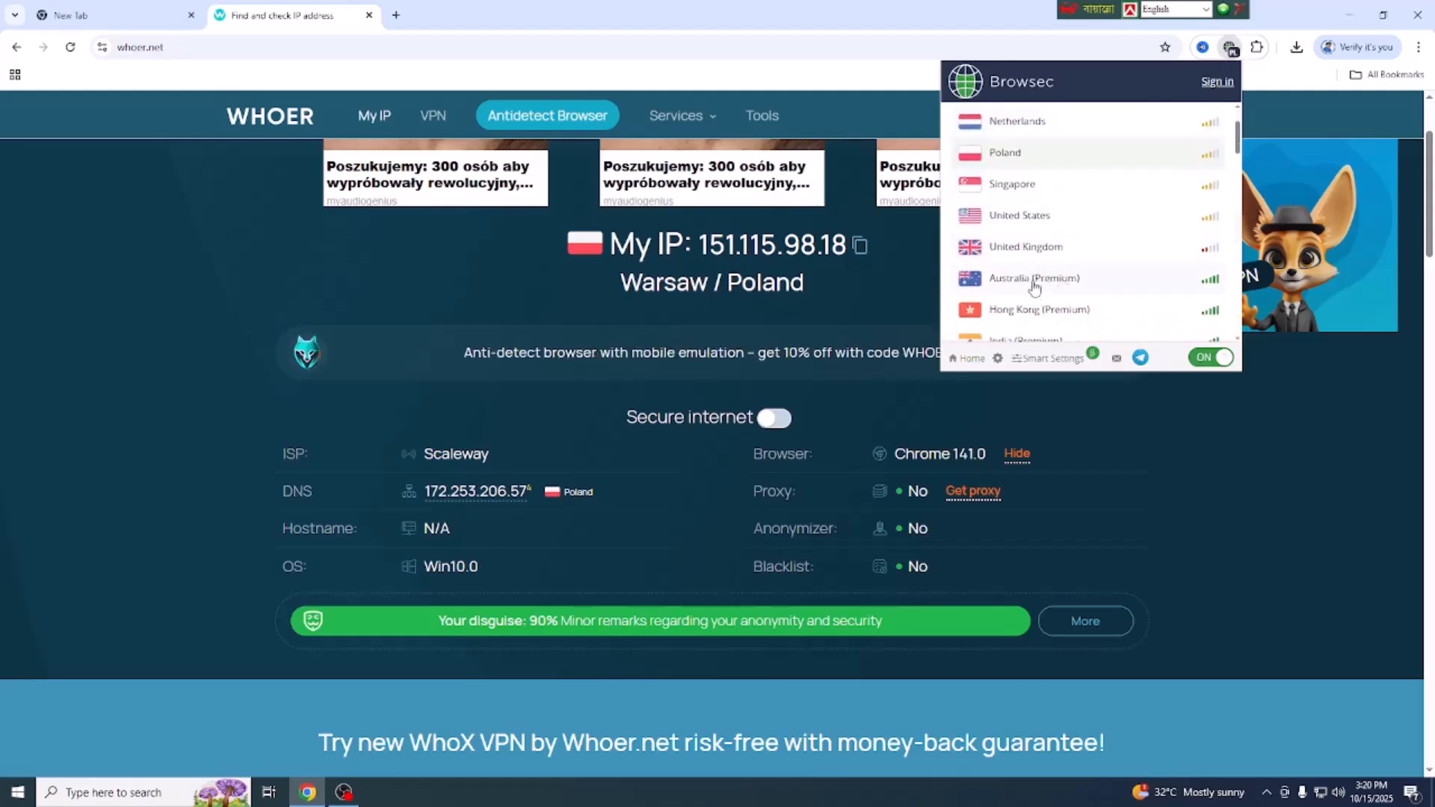
scroll(1061, 299, up, 1)
scroll(1056, 315, down, 1)
click(1029, 256)
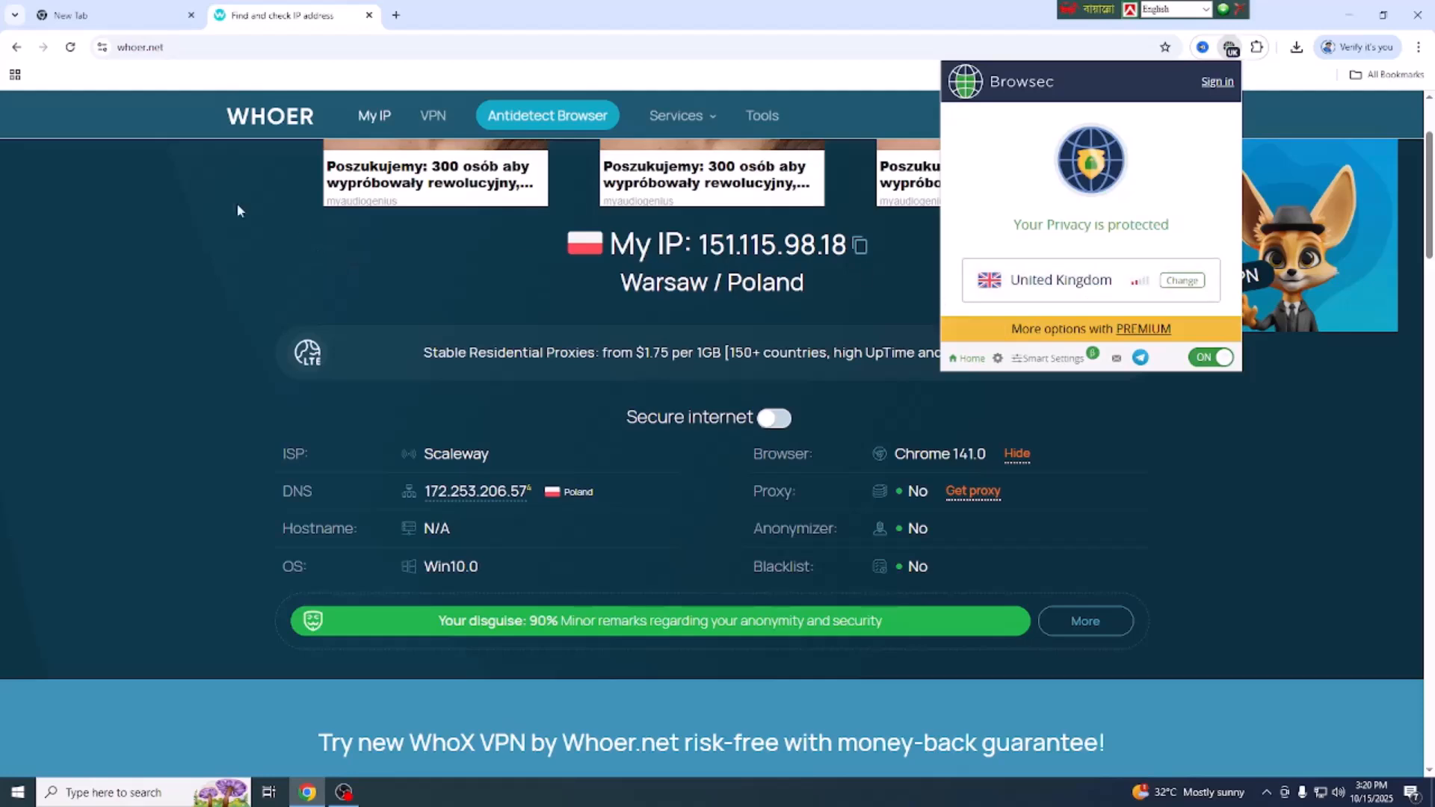
click(71, 50)
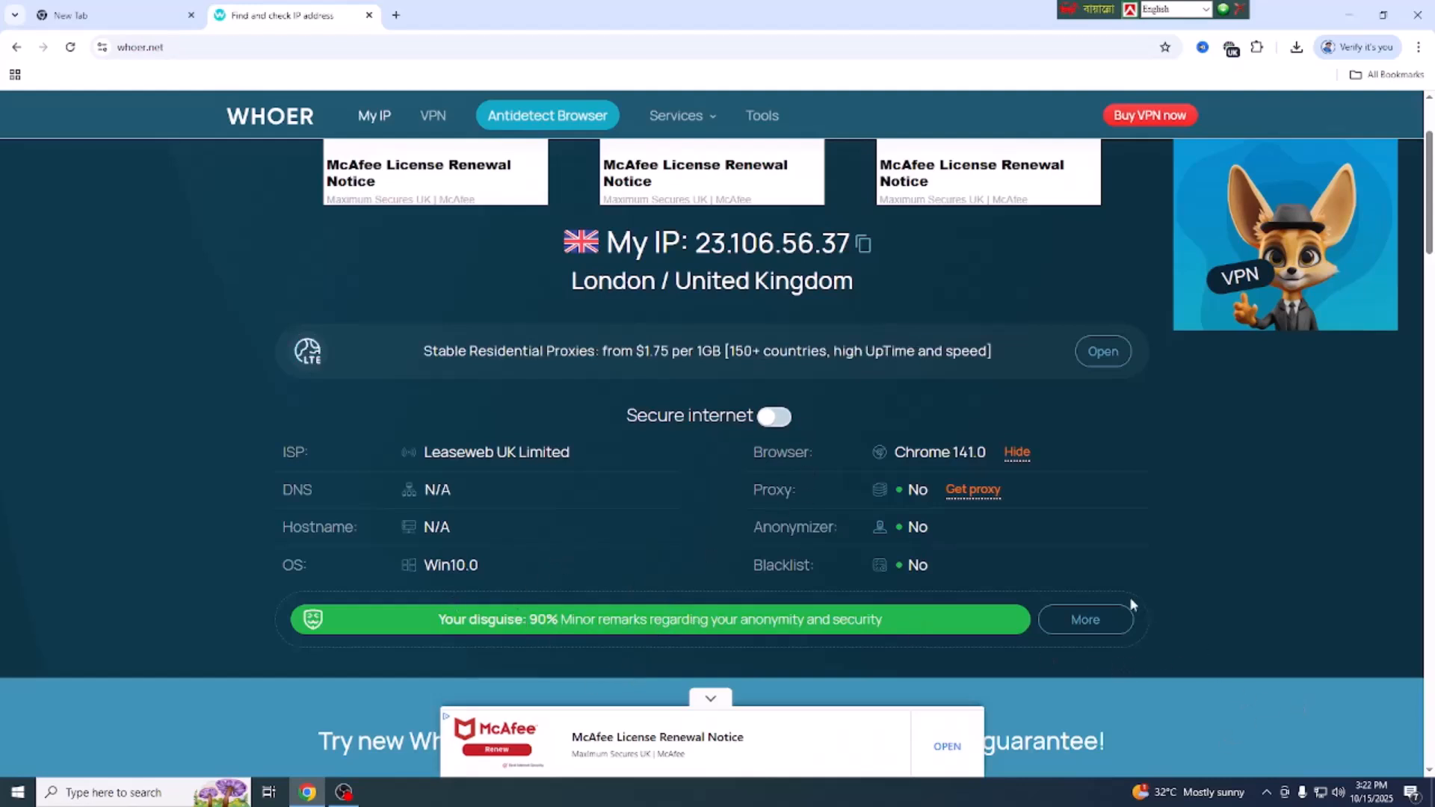
Examine WHOER's IP address details, comparing the location, the local and system time, and the disguise rating
scroll(1131, 604, down, 20)
scroll(1102, 583, down, 10)
scroll(1100, 583, up, 9)
scroll(1099, 589, up, 4)
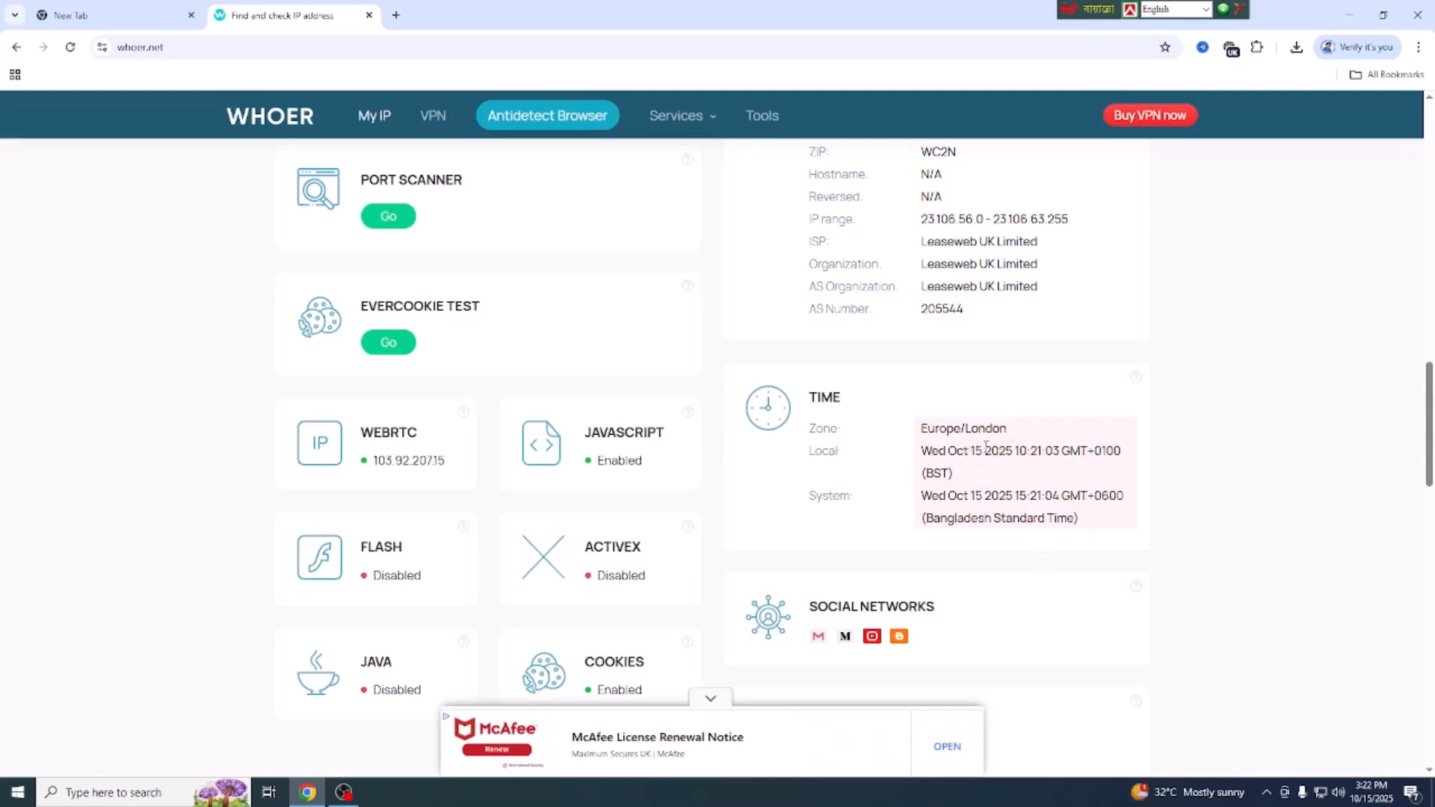
scroll(643, 464, up, 15)
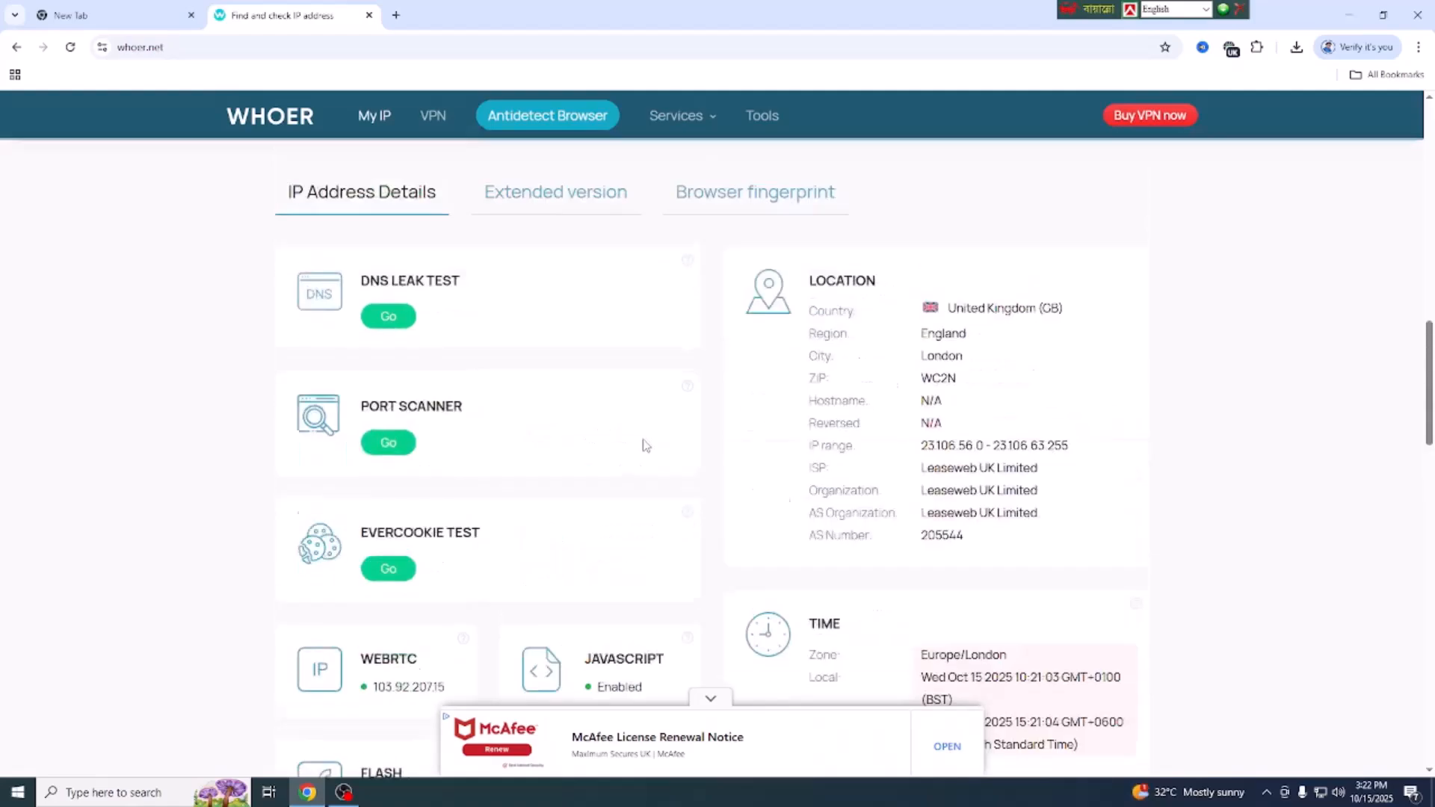
scroll(603, 557, down, 15)
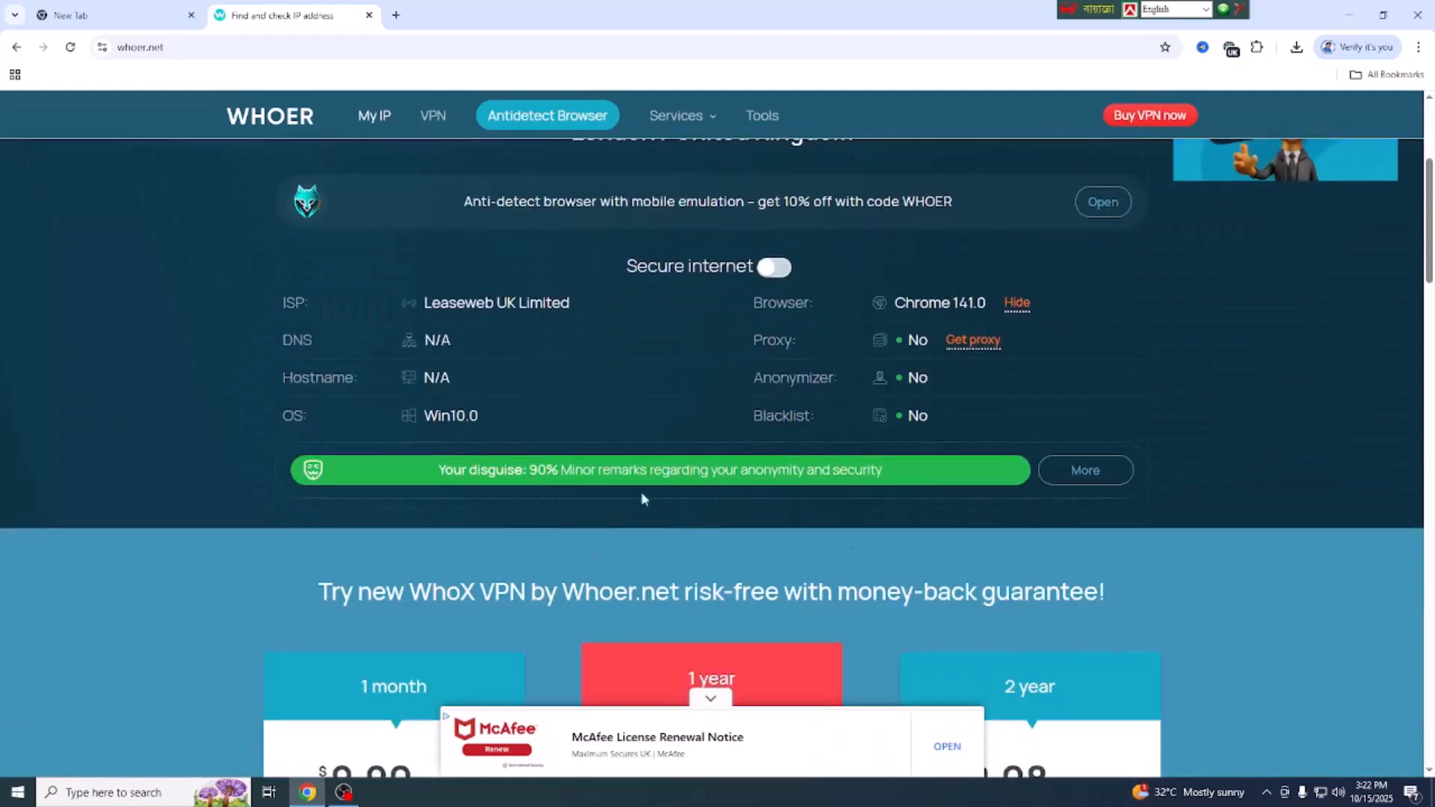
scroll(1205, 634, down, 6)
scroll(1196, 632, up, 6)
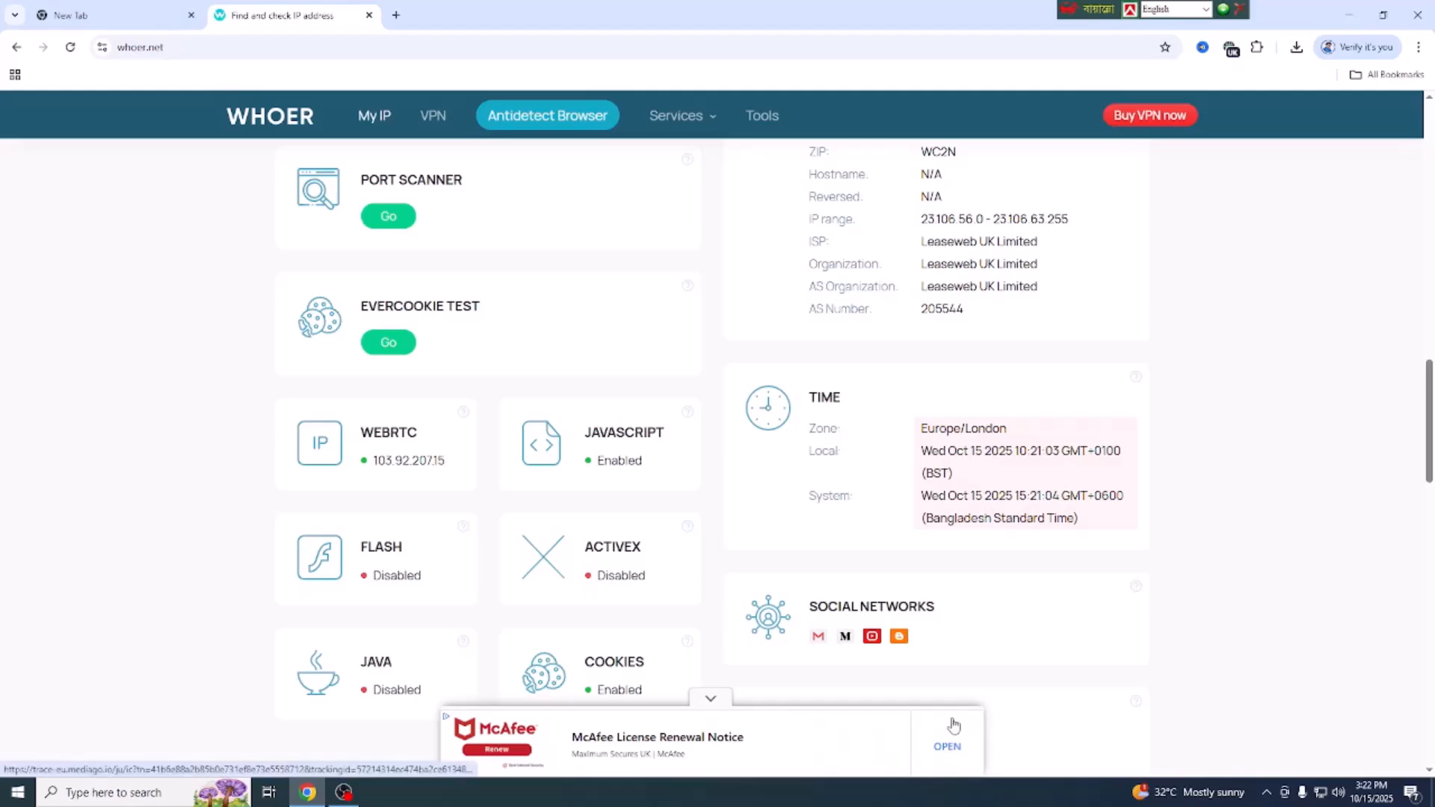
scroll(516, 415, up, 10)
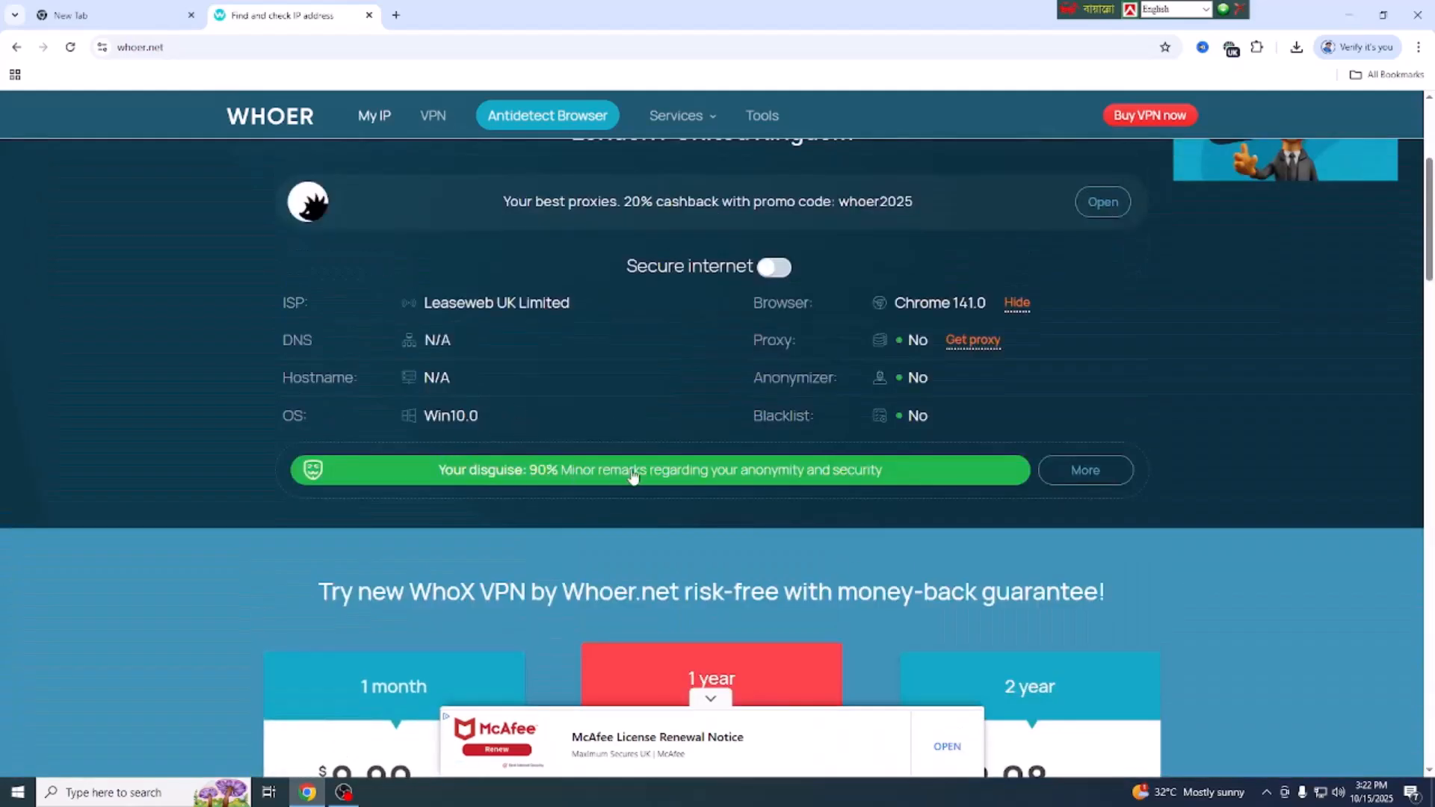
scroll(929, 487, down, 10)
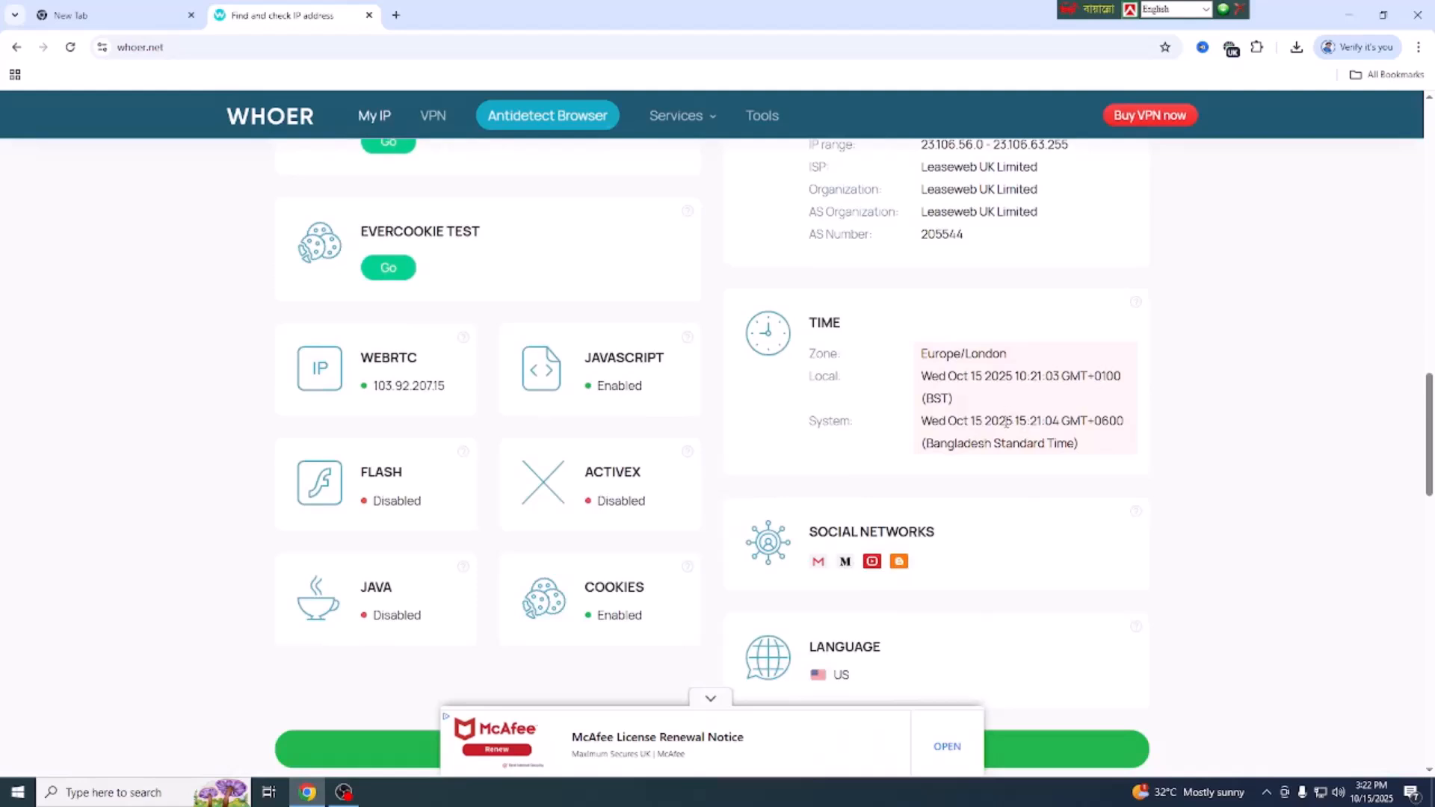
Open the Windows Date & time settings from the system clock
click(1379, 801)
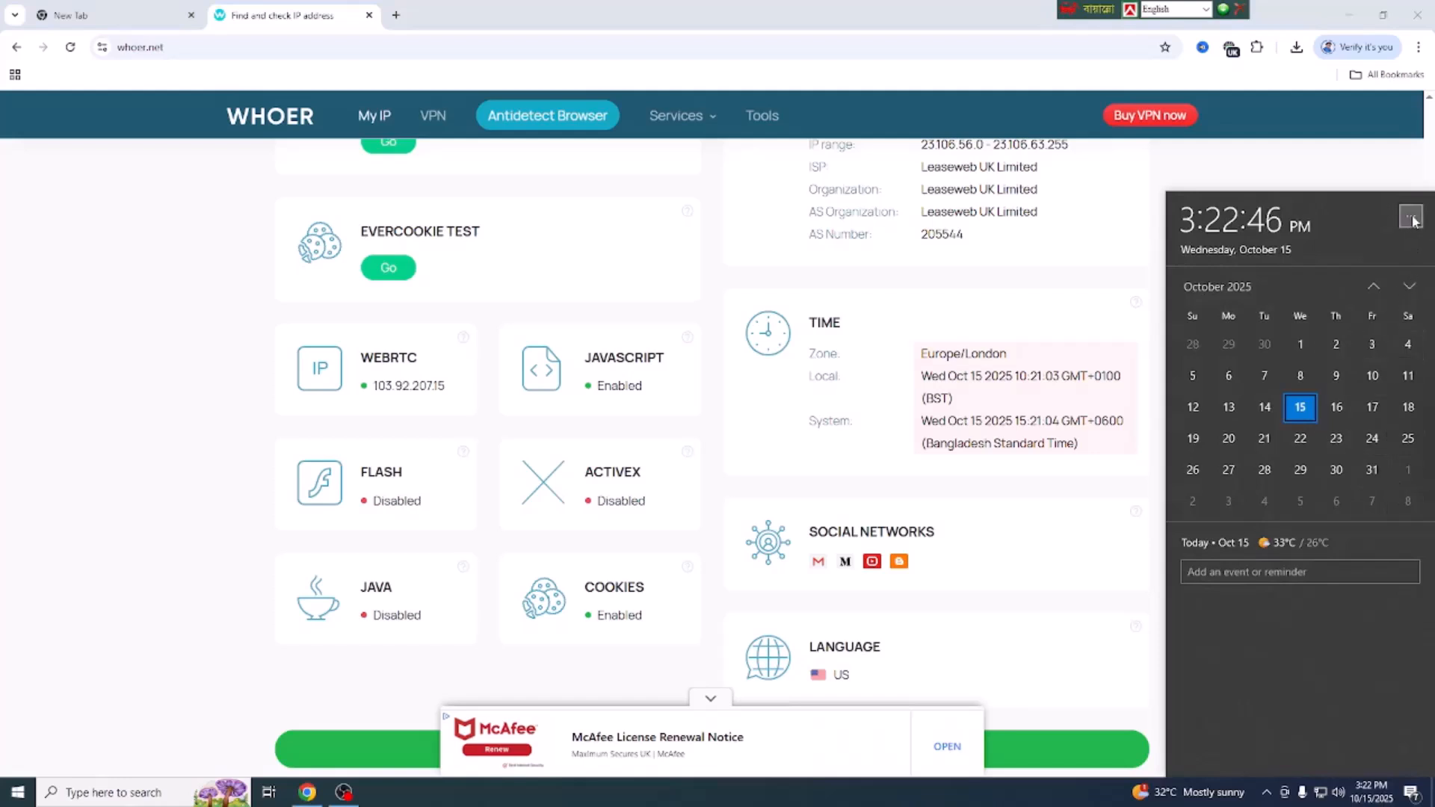
click(1412, 218)
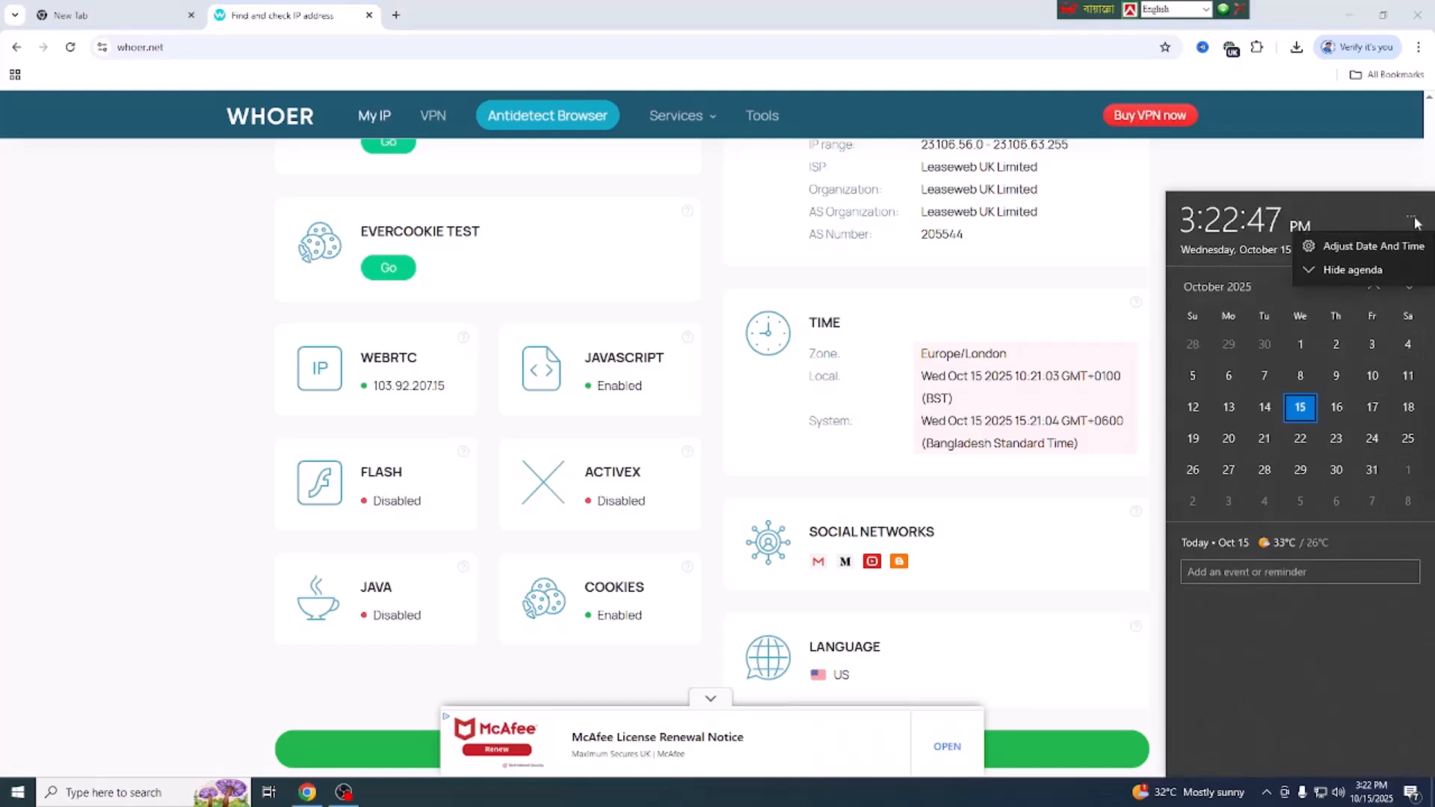
click(1341, 253)
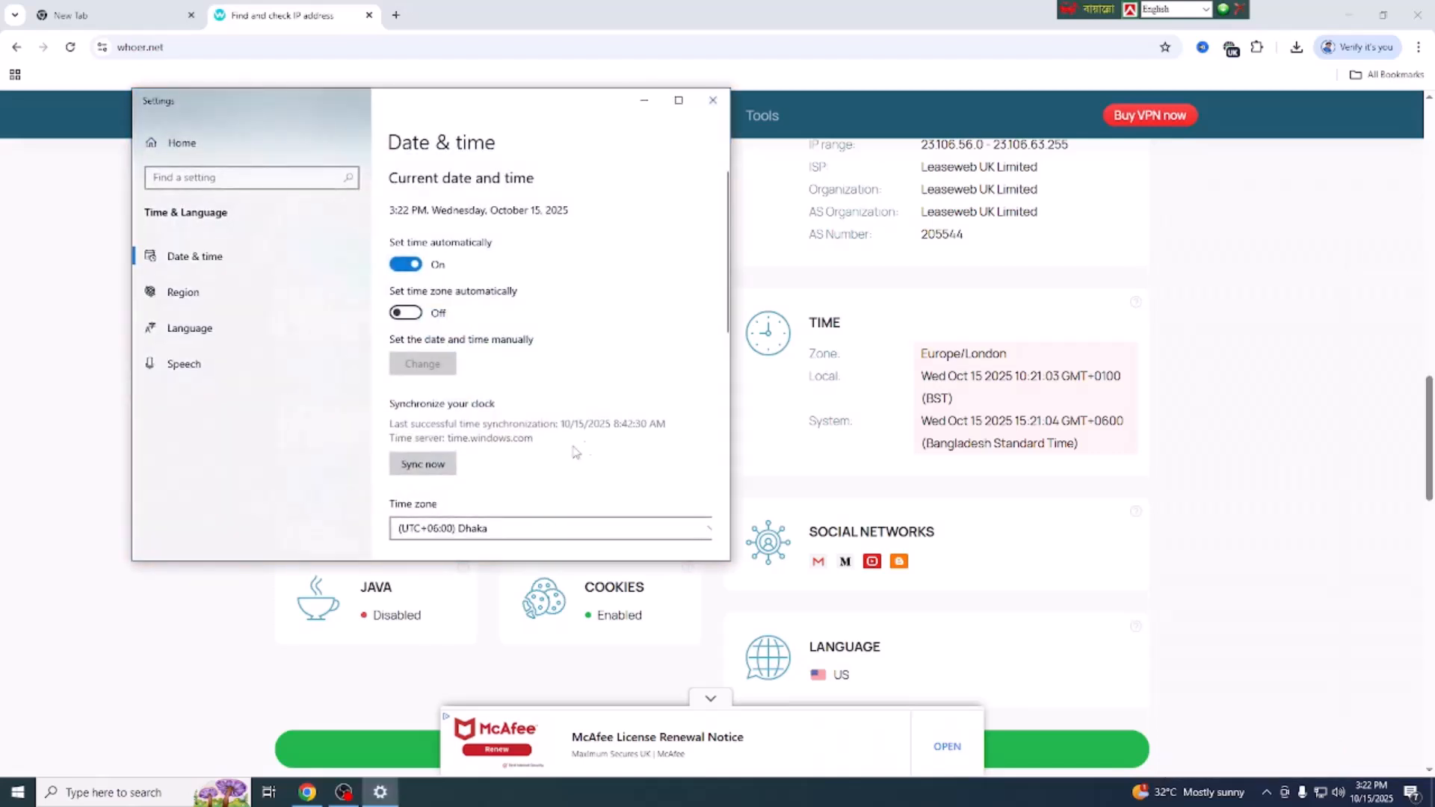
Set the Windows time zone to "(UTC+00:00) Dublin, Edinburgh, Lisbon, London" and return to the WHOER page
scroll(577, 487, down, 1)
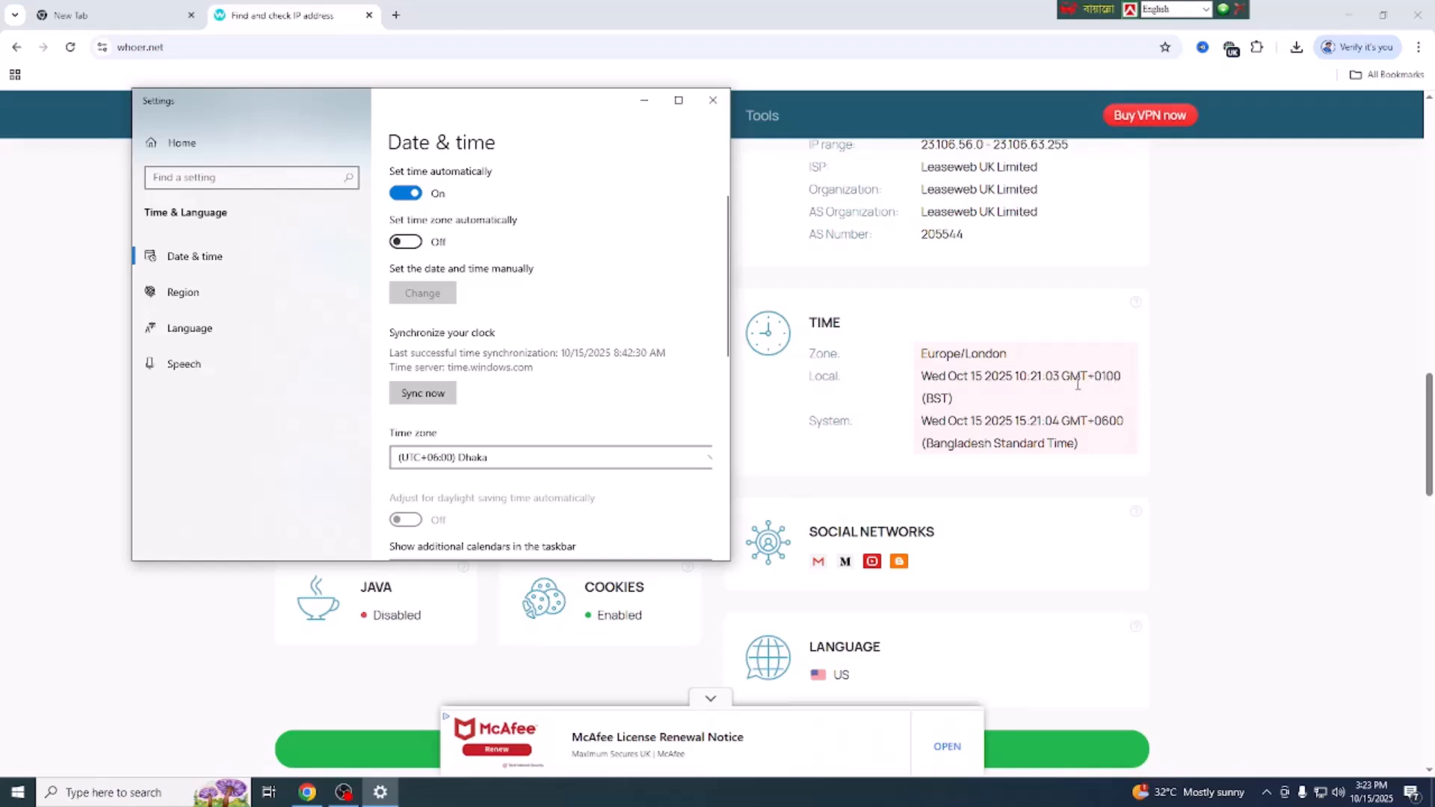
click(700, 458)
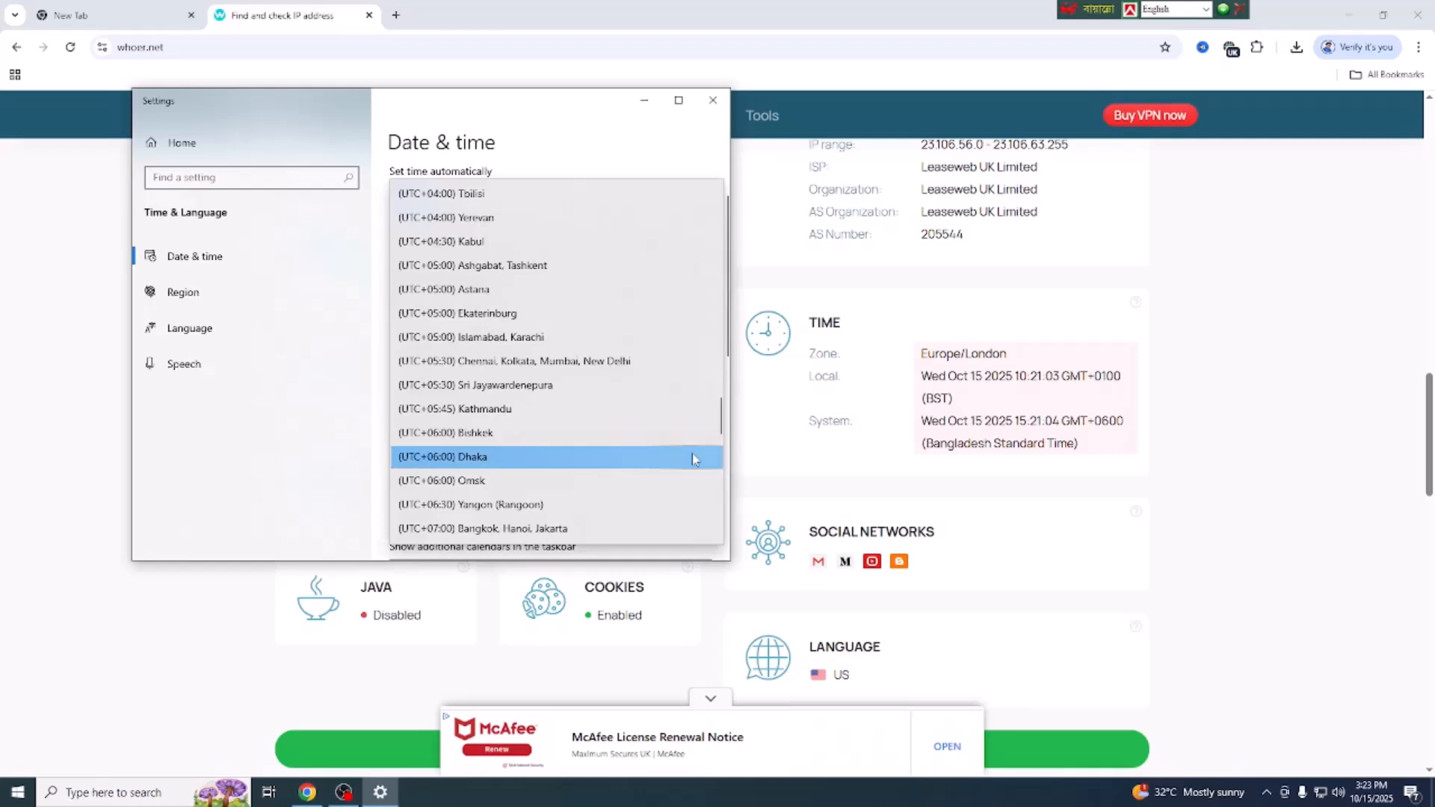
scroll(635, 473, up, 3)
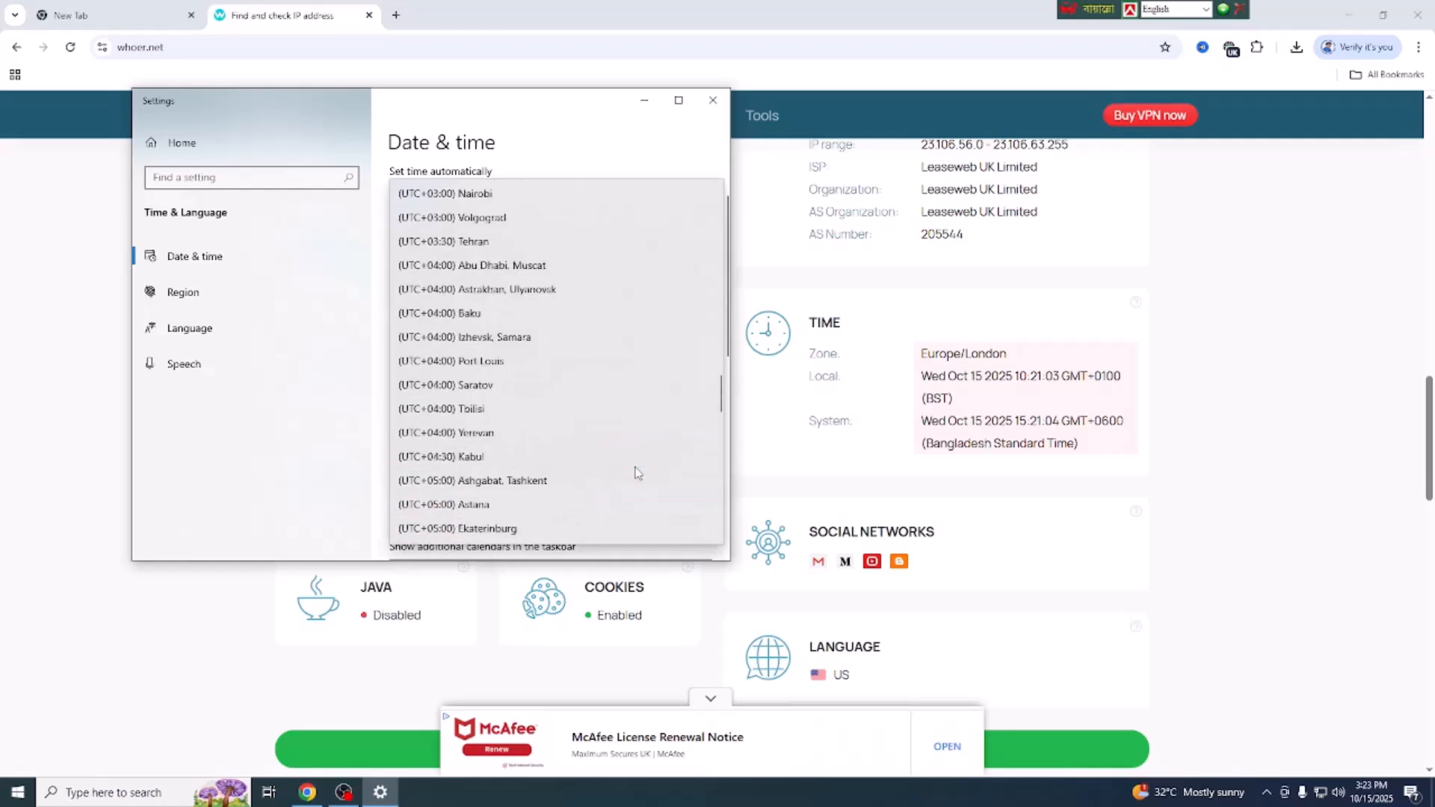
scroll(635, 474, up, 5)
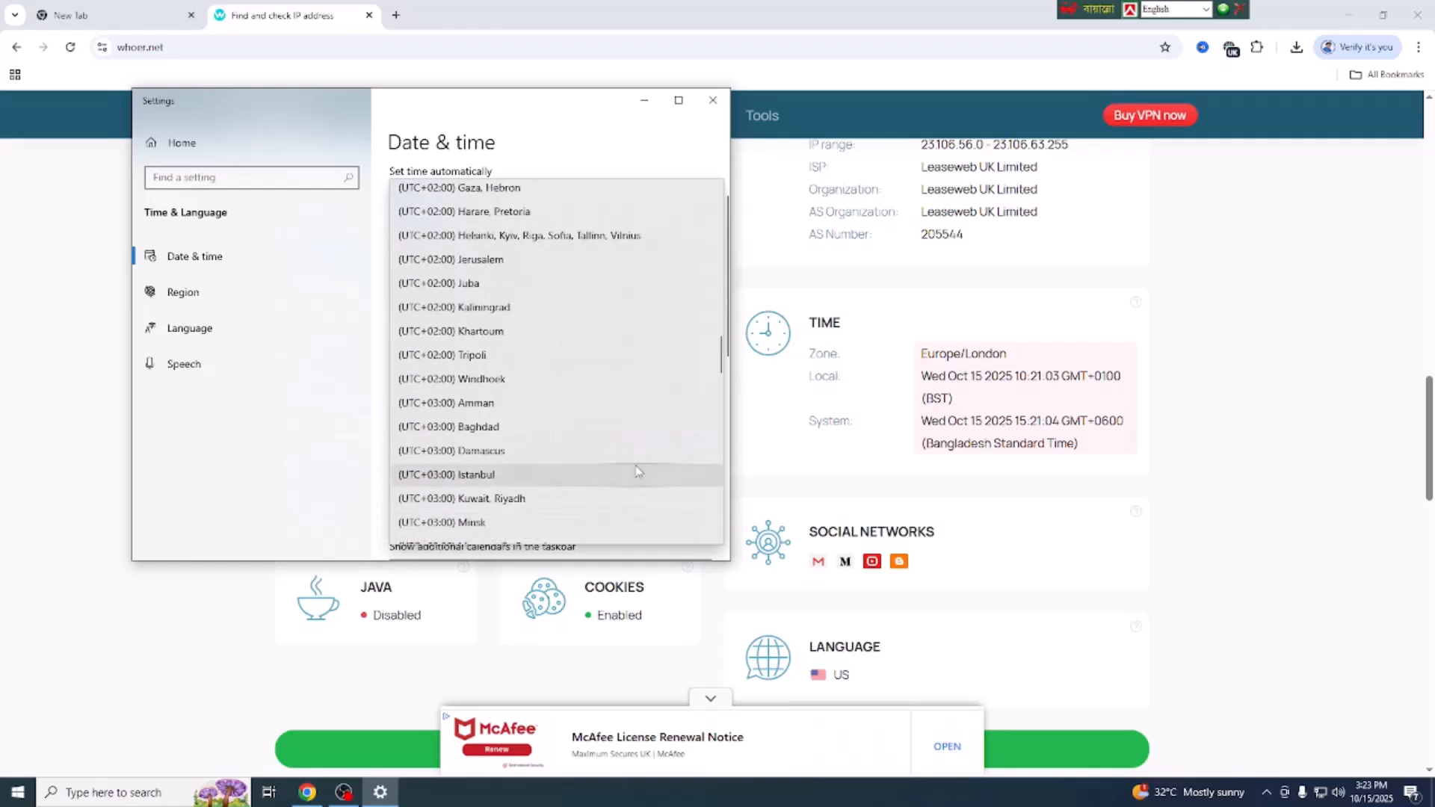
scroll(636, 471, up, 7)
scroll(613, 419, up, 1)
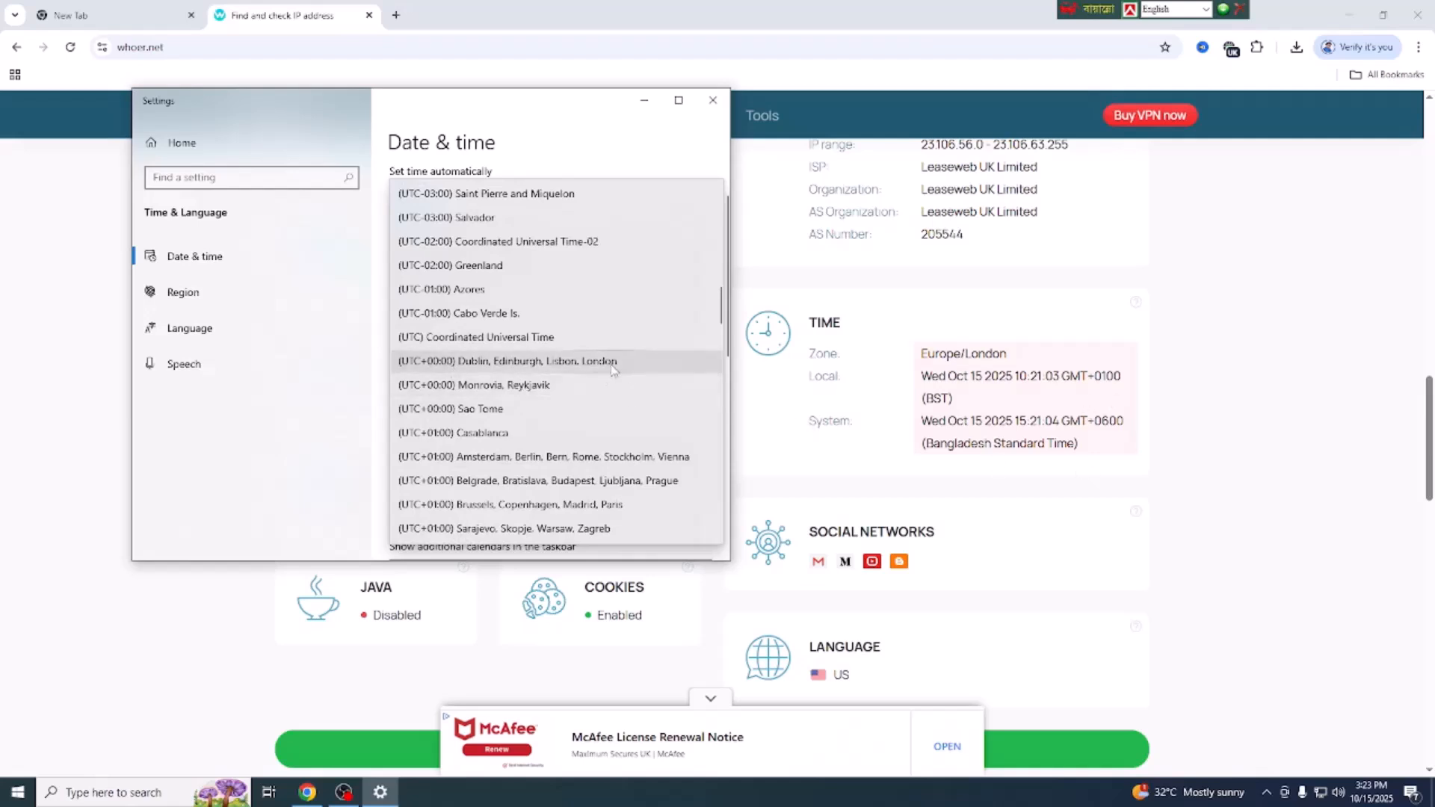
click(588, 362)
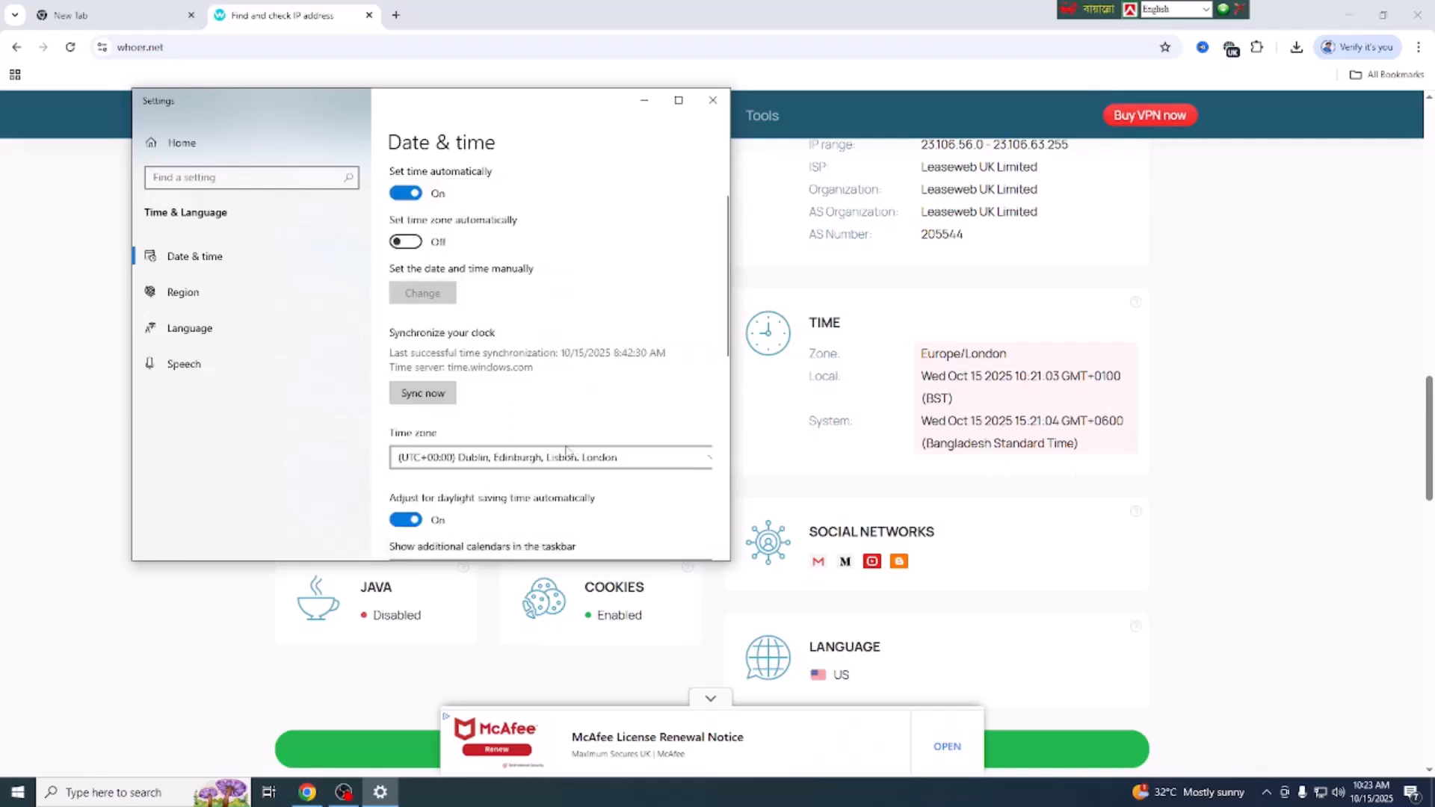
click(1237, 539)
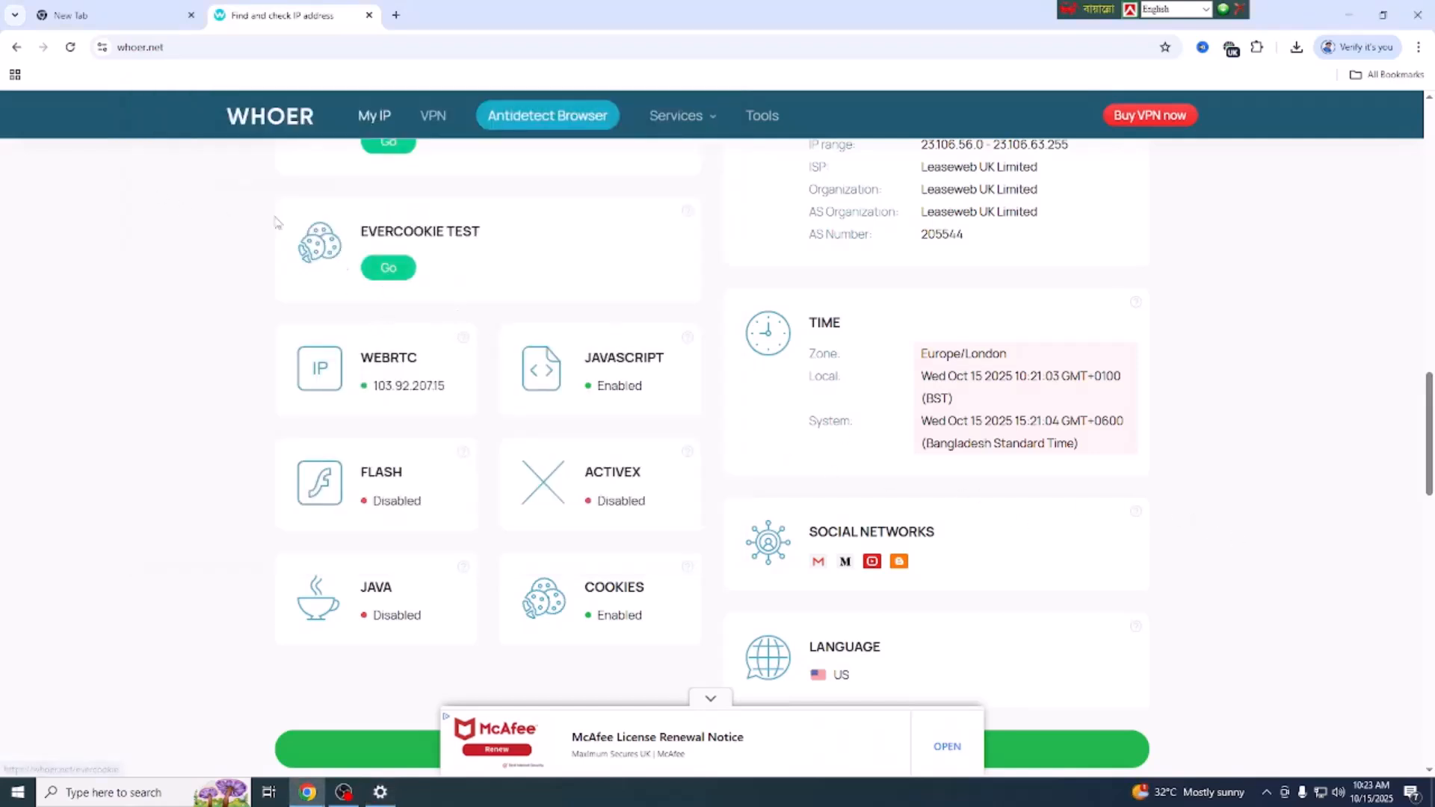
Reload the WHOER page and recheck the local and system time, IP location, DNS and disguise rating
click(71, 47)
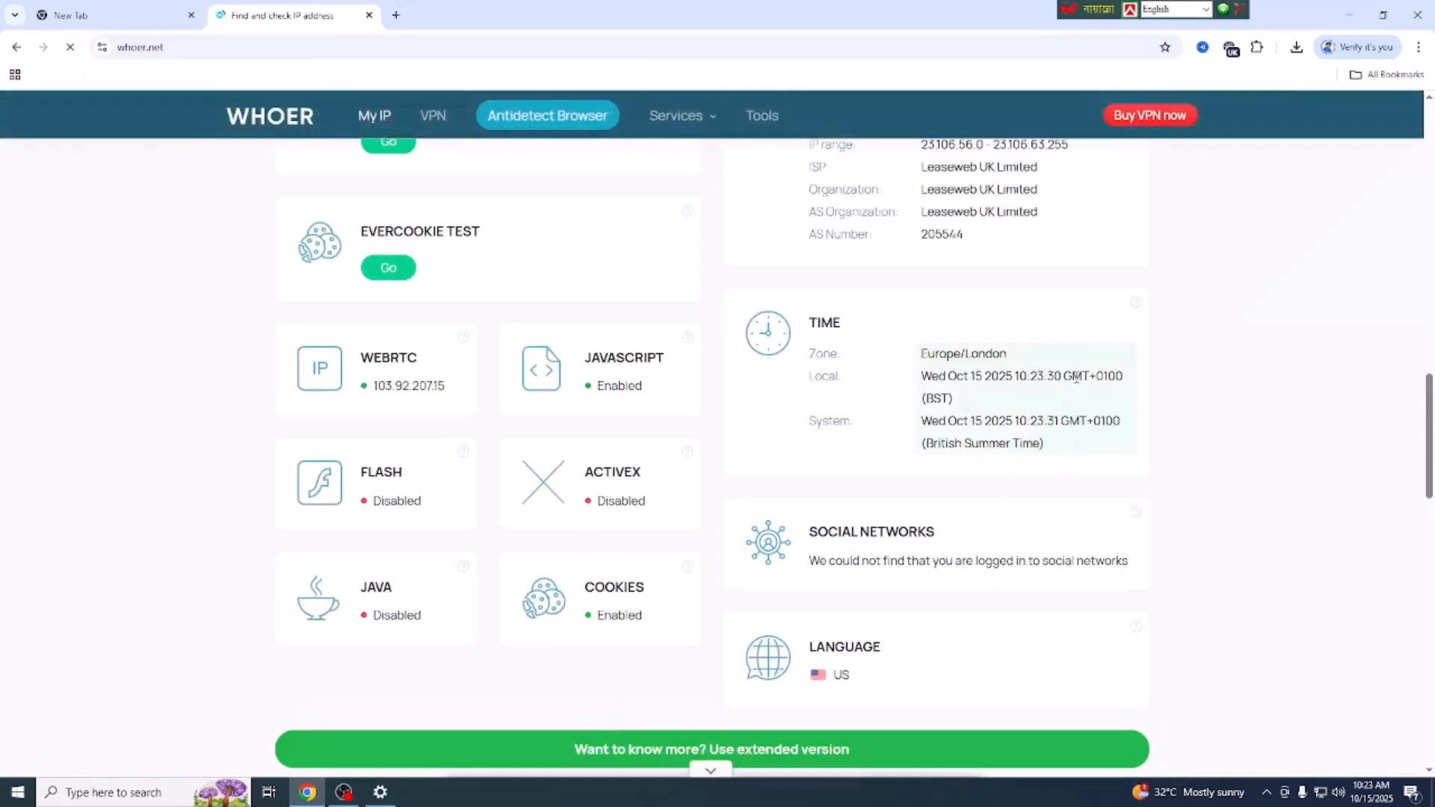
scroll(818, 590, up, 4)
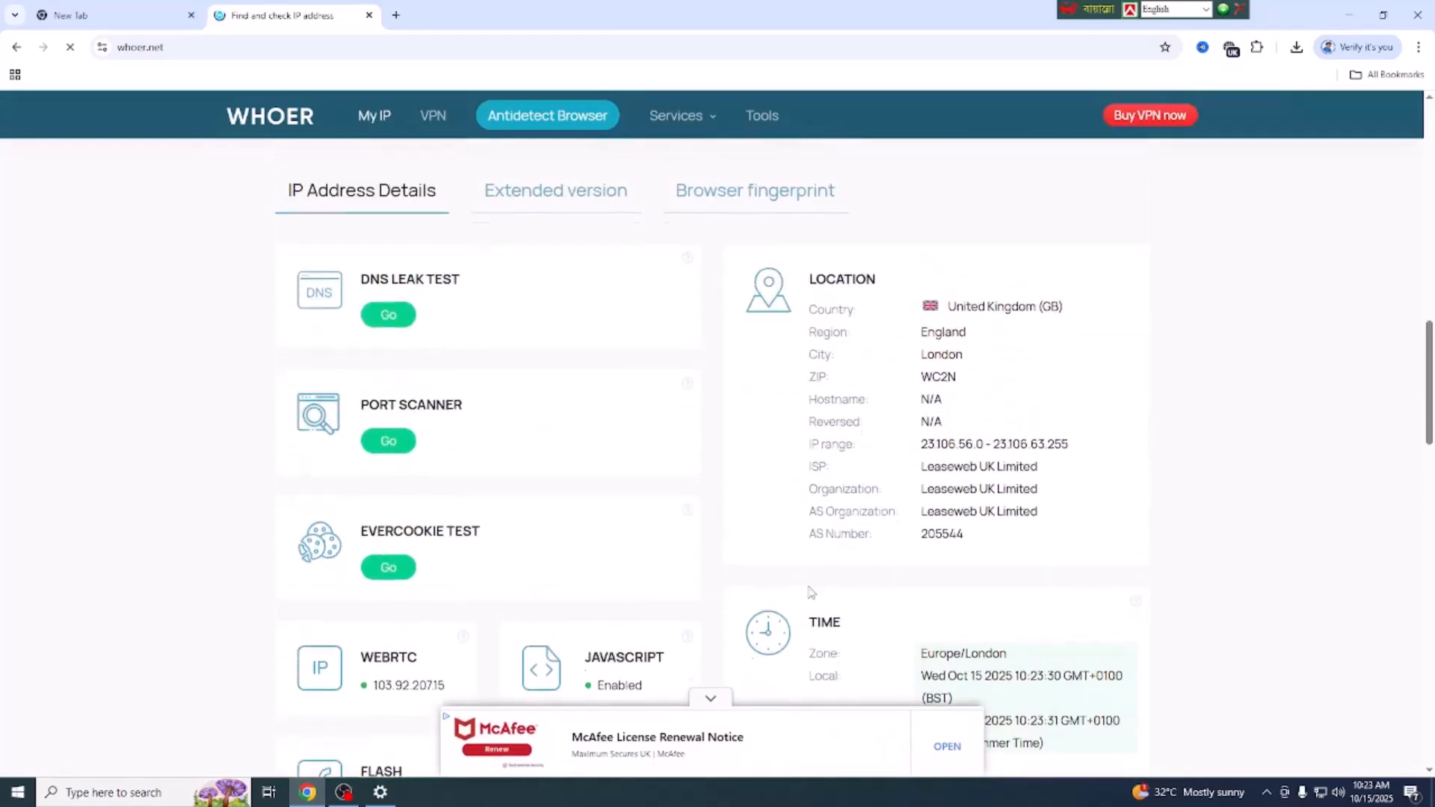
scroll(818, 590, up, 10)
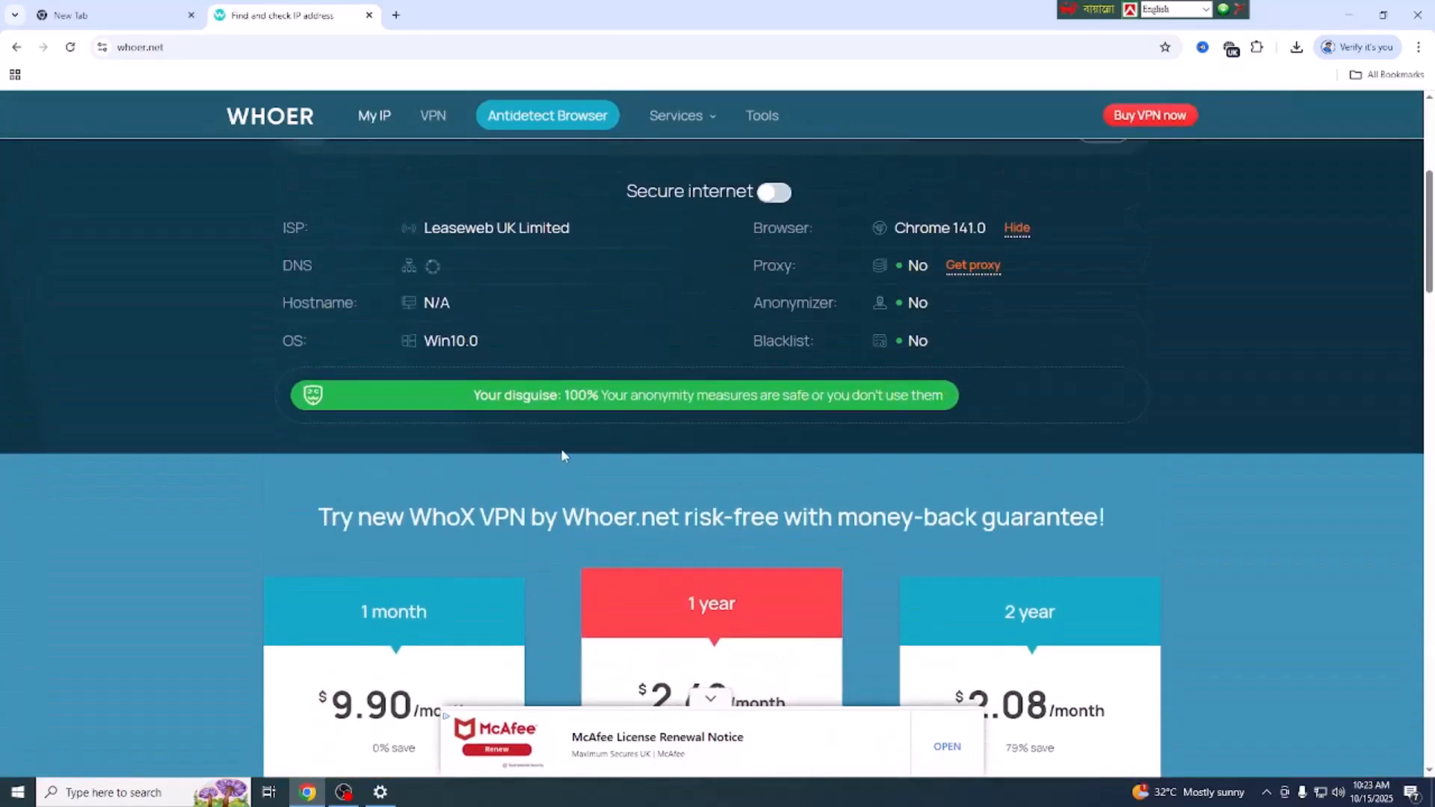
scroll(558, 456, up, 2)
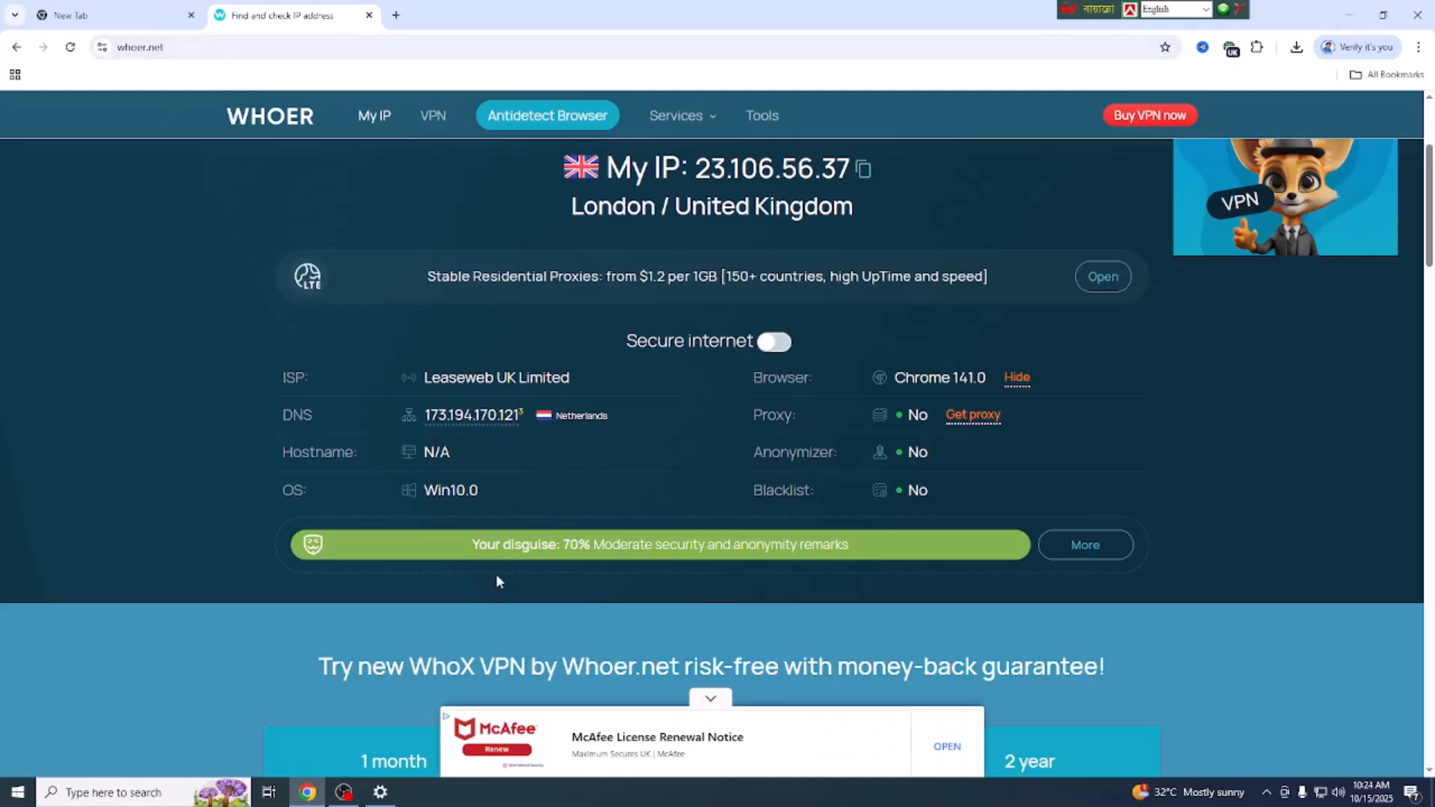
scroll(717, 499, up, 3)
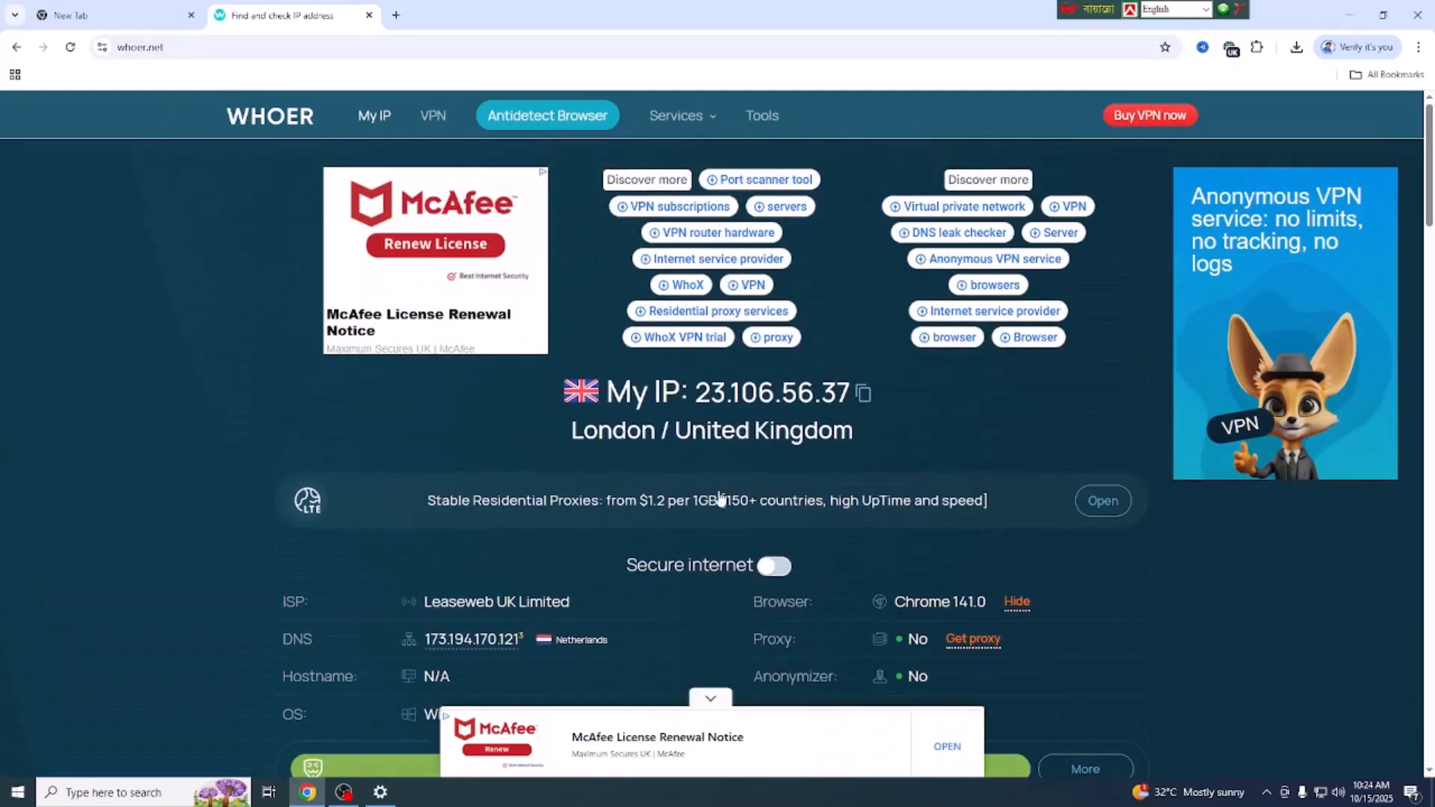
scroll(720, 499, down, 2)
scroll(720, 389, up, 1)
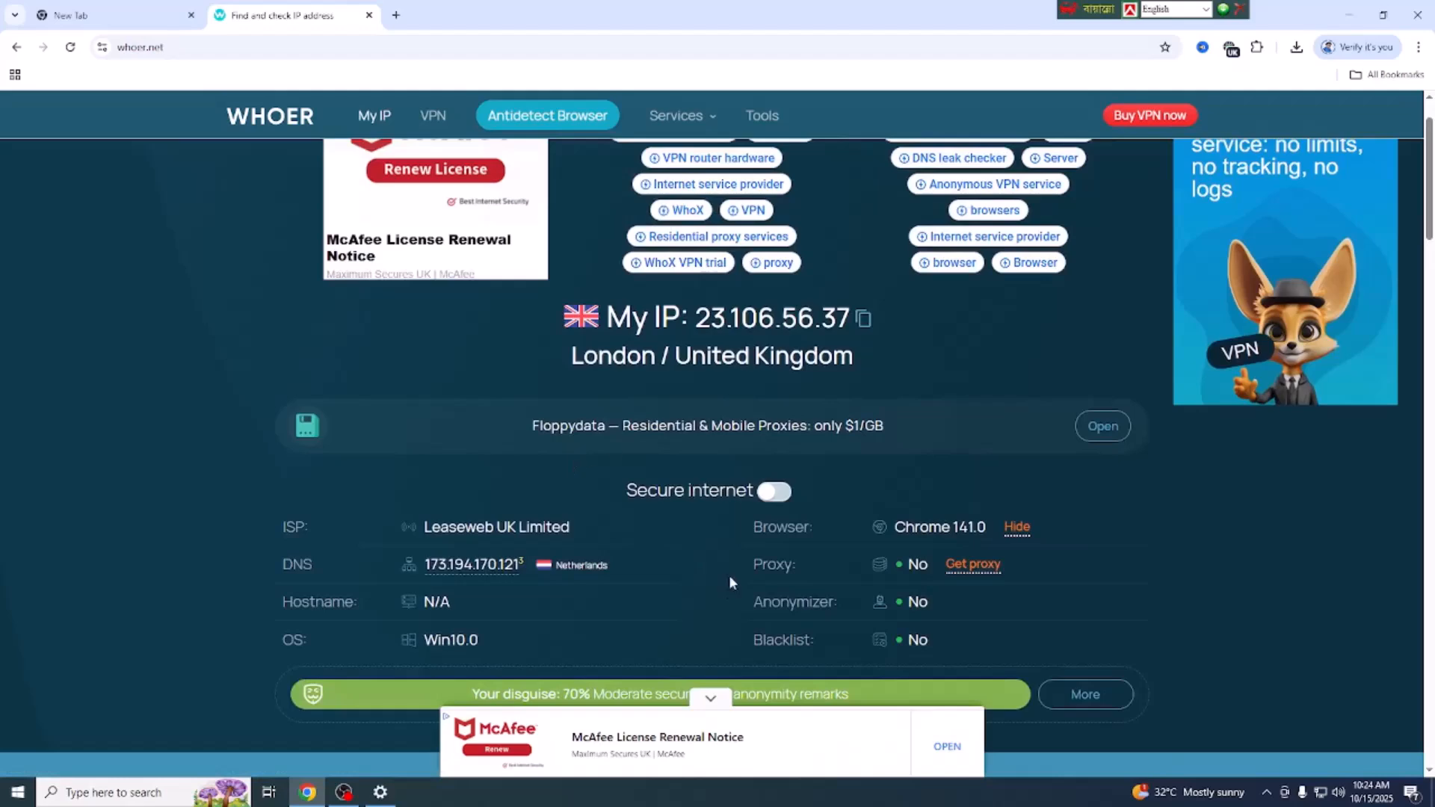
scroll(706, 520, up, 1)
scroll(747, 480, down, 1)
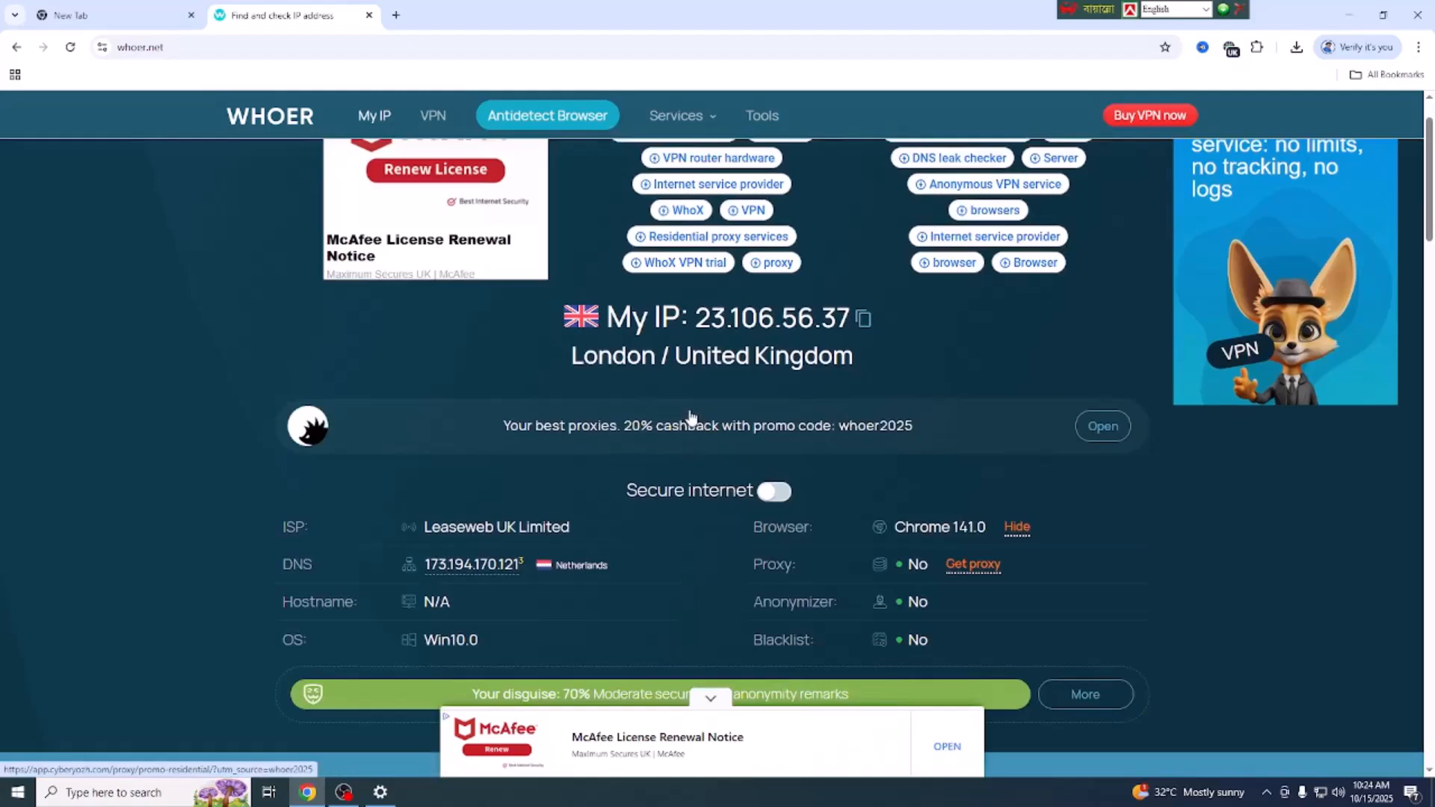
scroll(683, 426, up, 1)
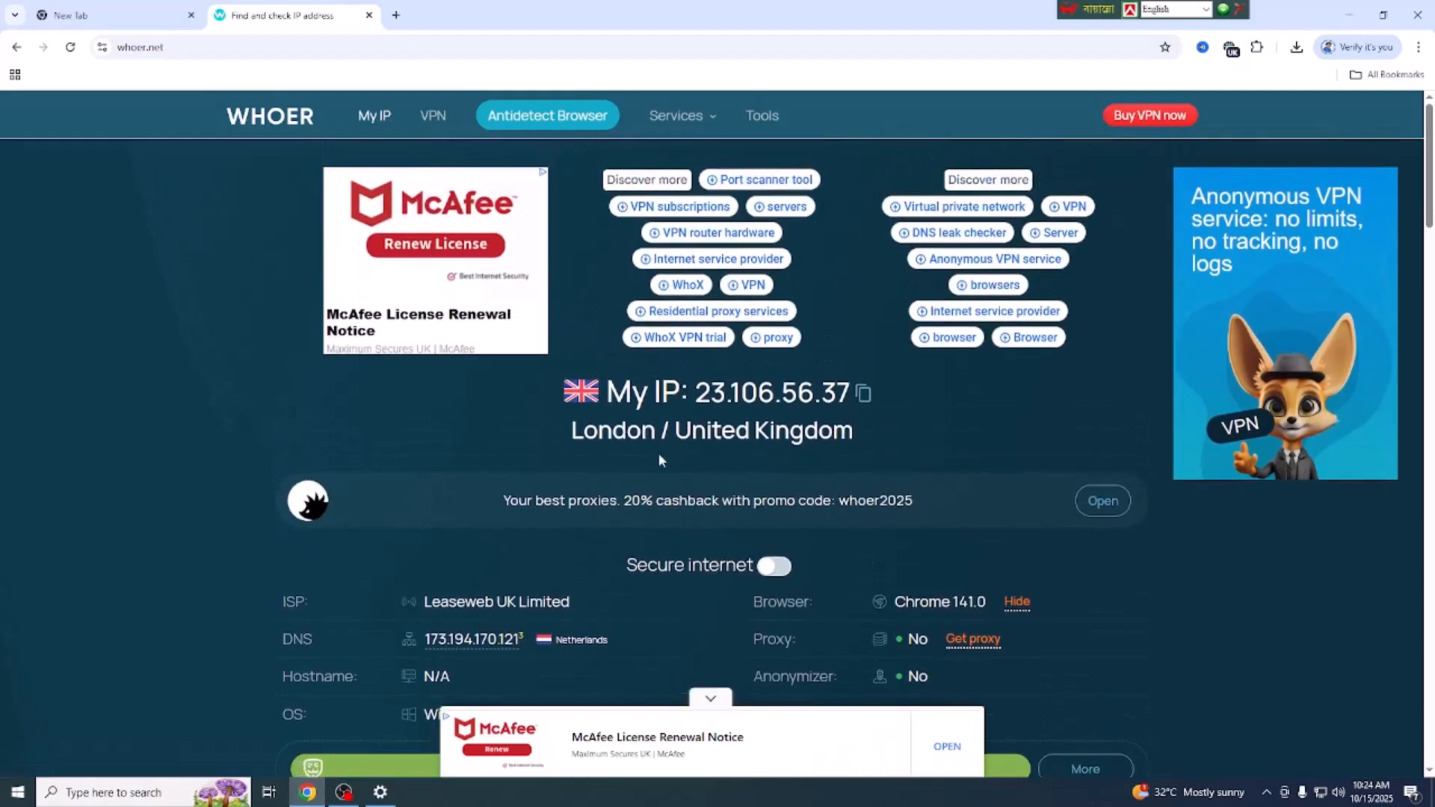
scroll(659, 459, down, 1)
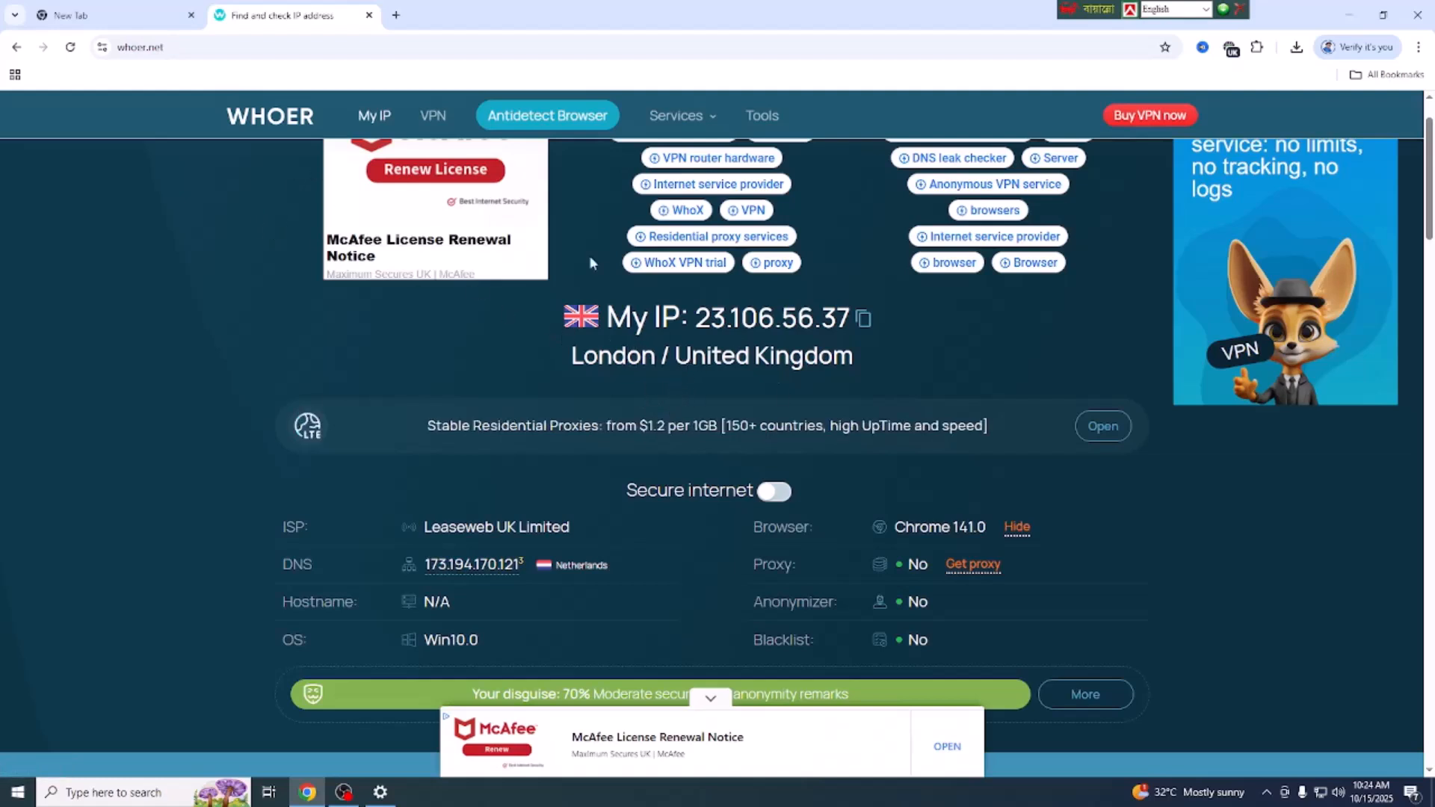
Search Google for "chrome web store" in the New Tab page and open the official Chrome Web Store site
scroll(762, 464, up, 1)
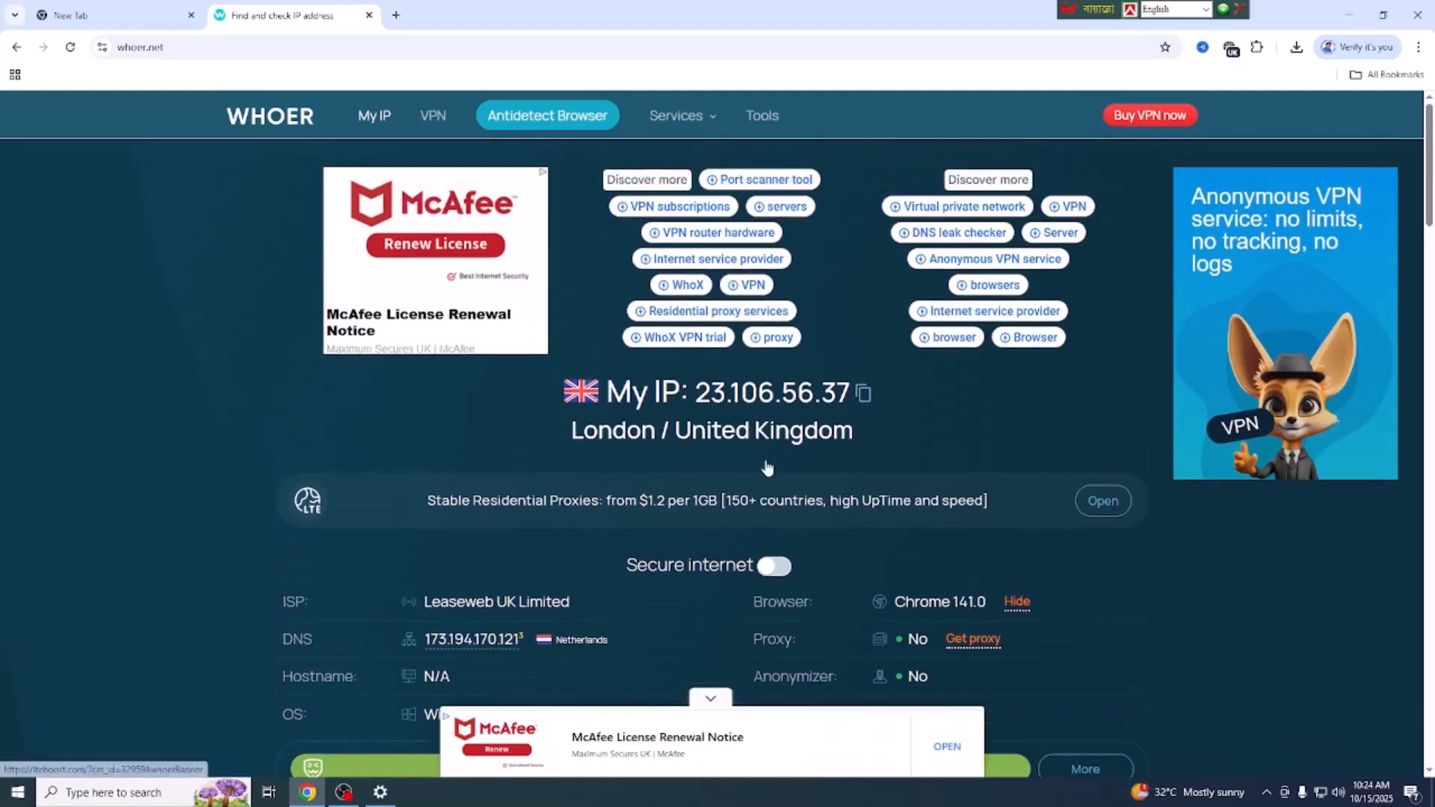
click(124, 17)
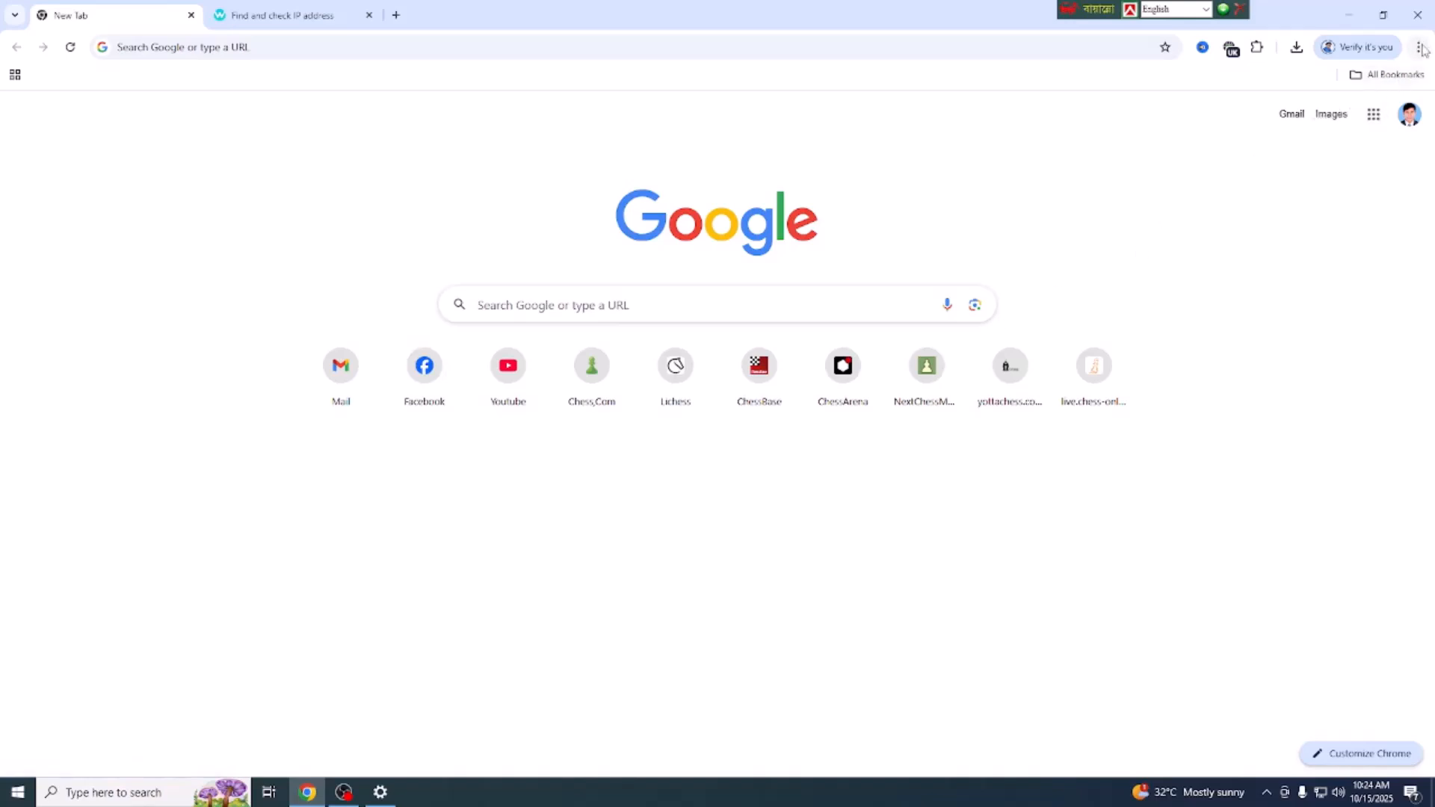
click(213, 47)
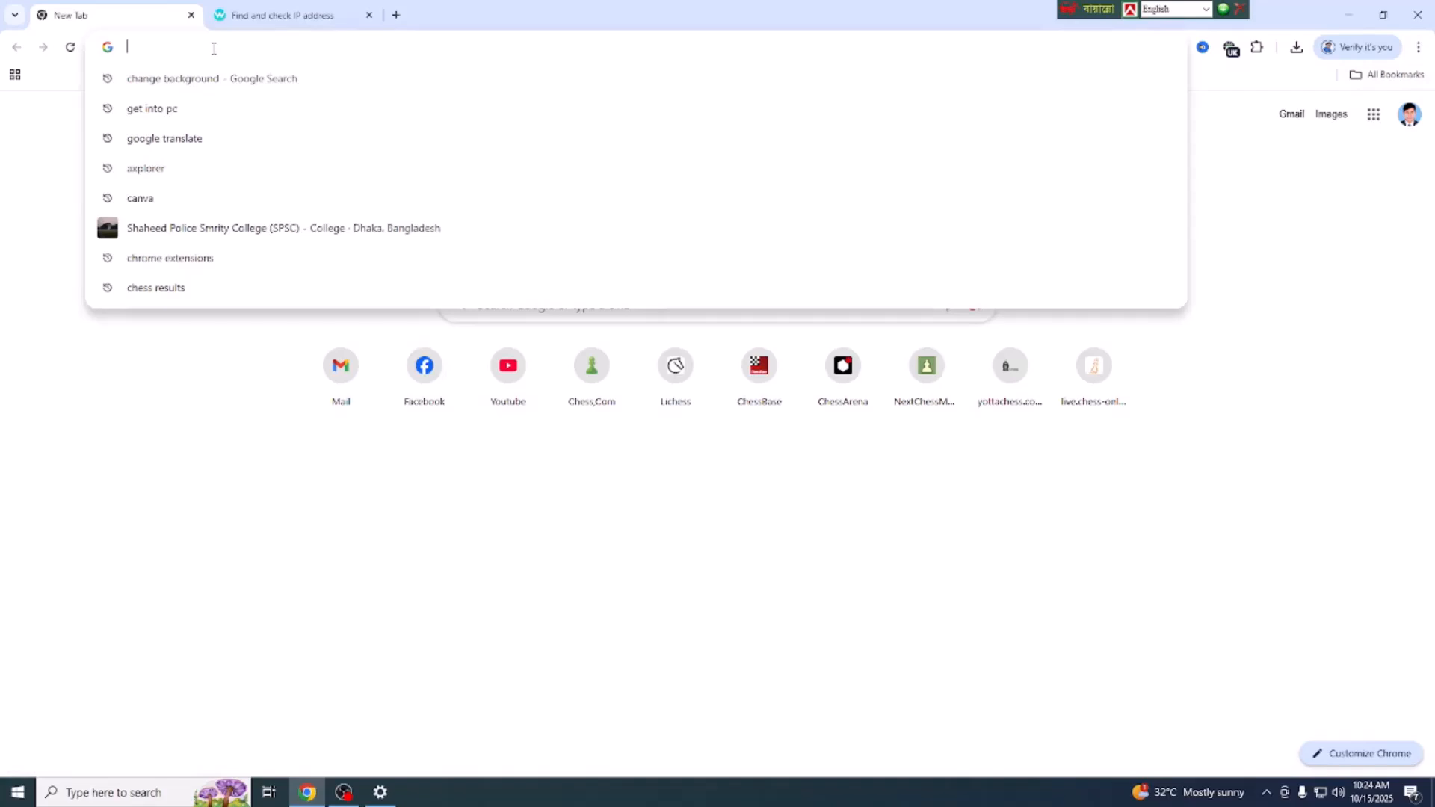
text(crowme webs)
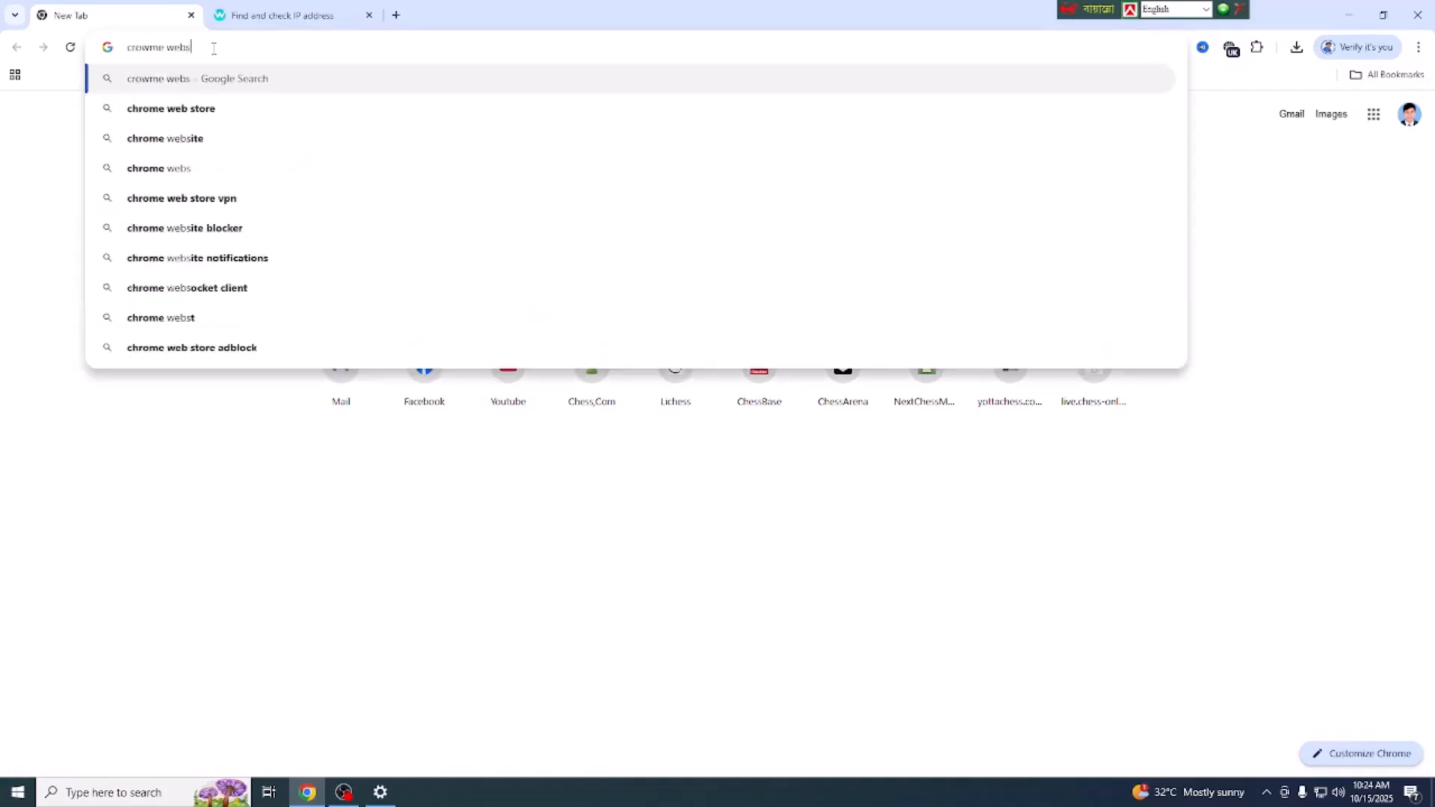
click(170, 112)
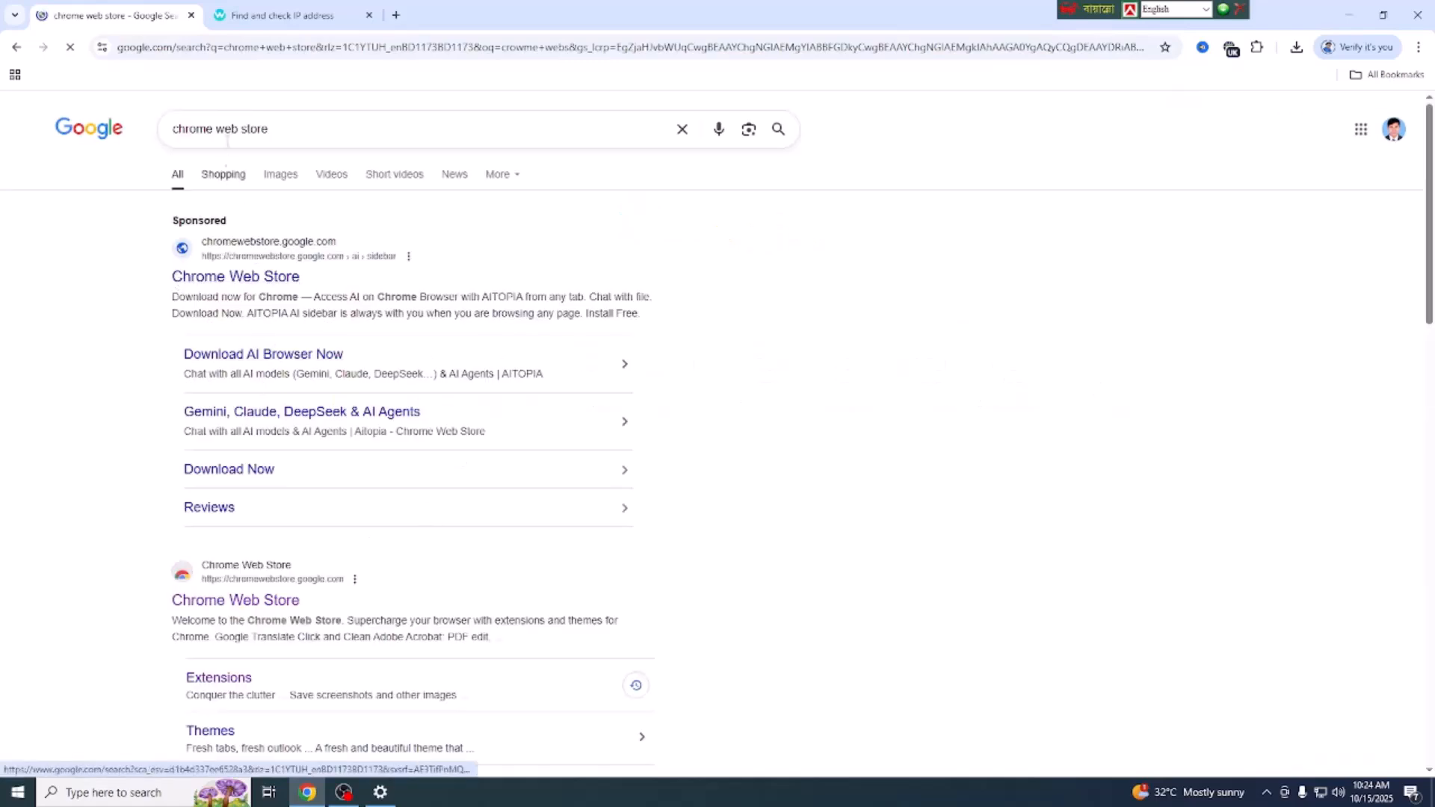
scroll(303, 436, down, 1)
scroll(303, 436, down, 2)
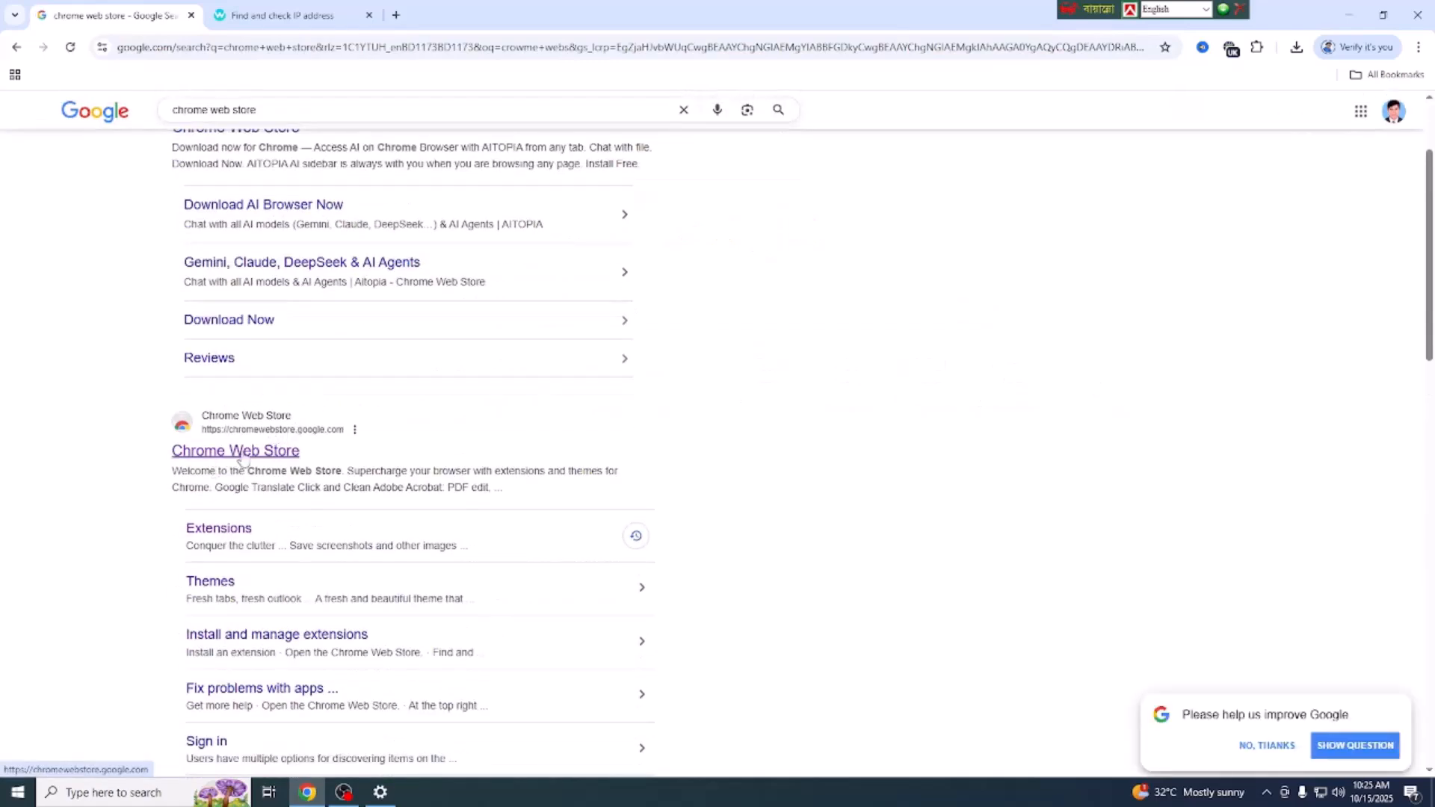
click(244, 452)
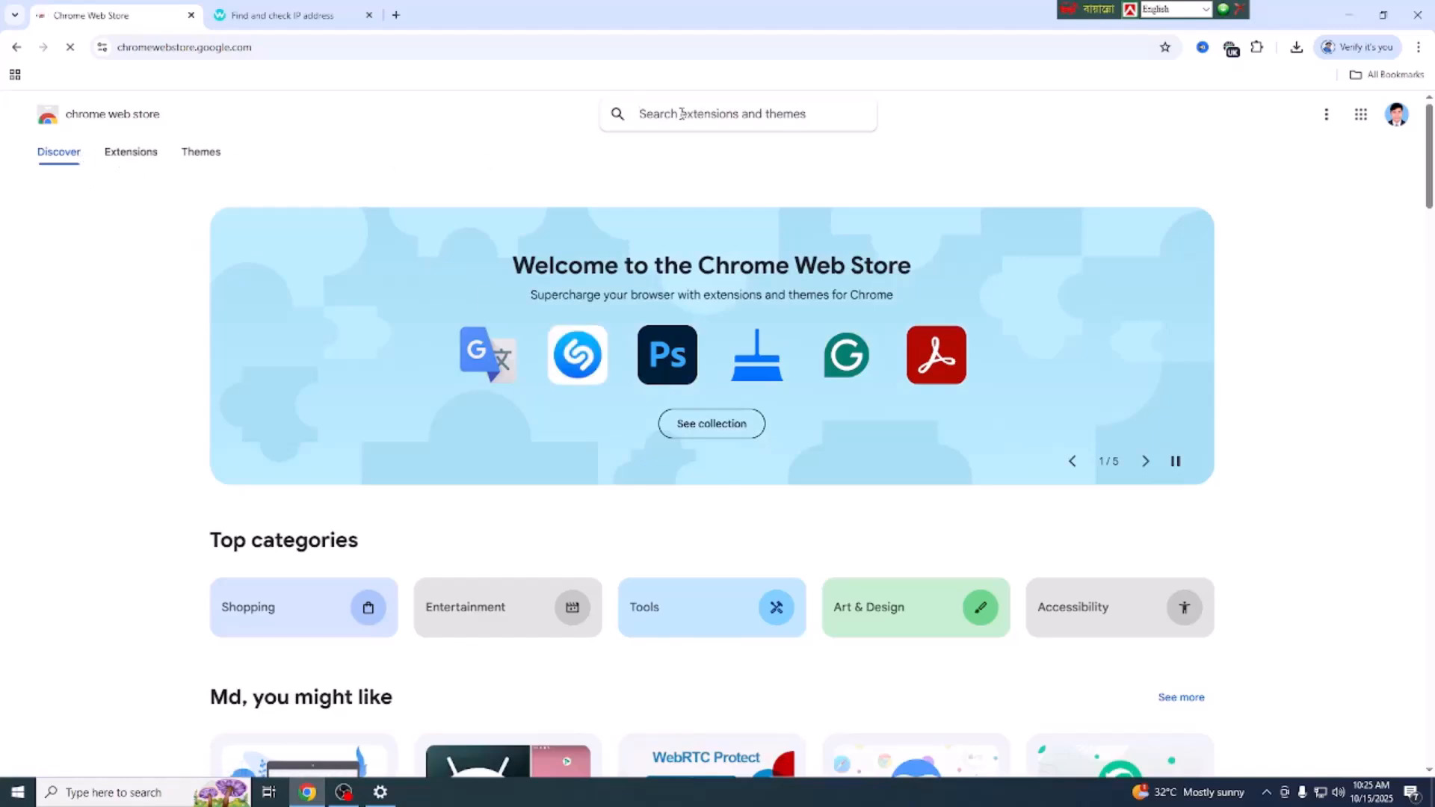
Search the Chrome Web Store for "Free VPN"
text(Free)
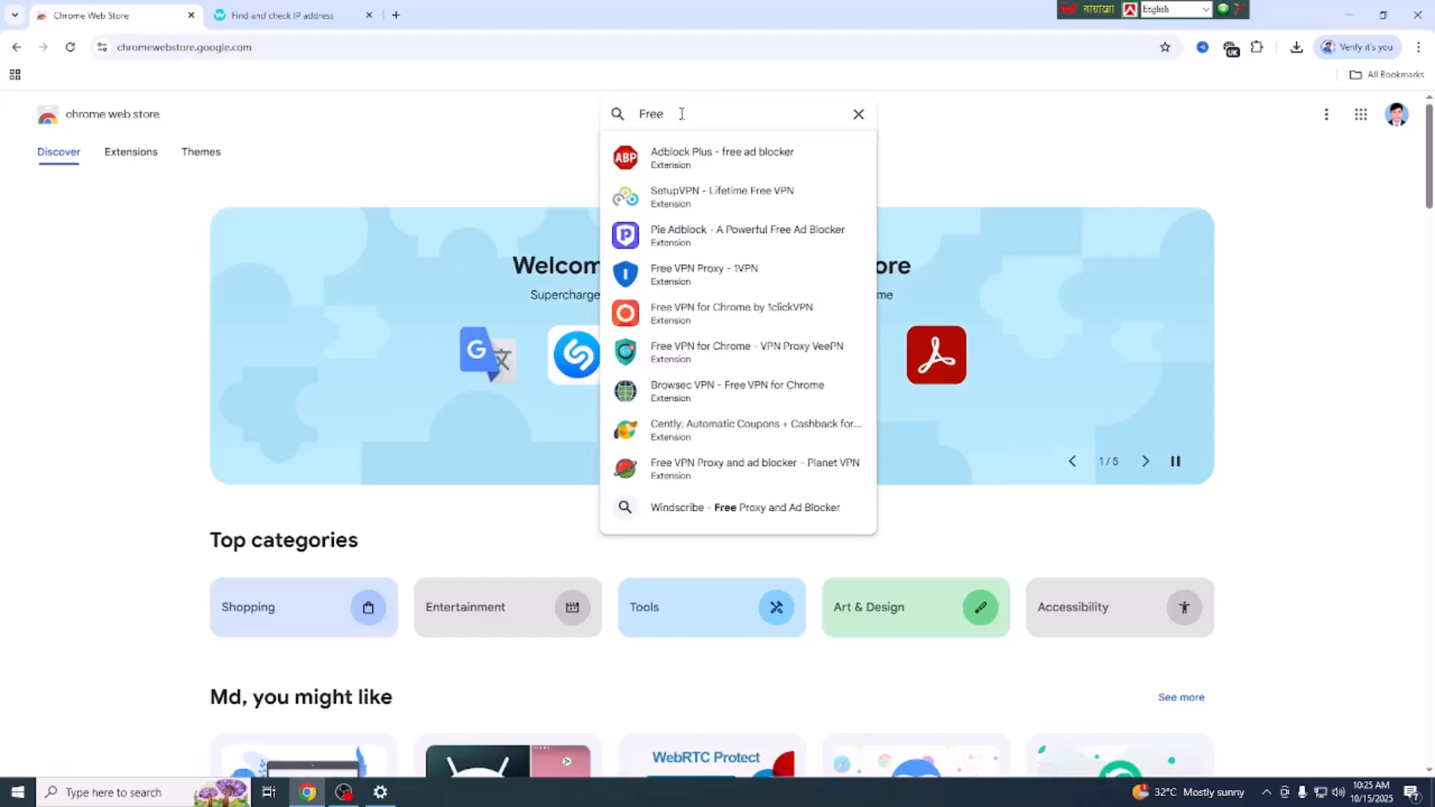
text( V)
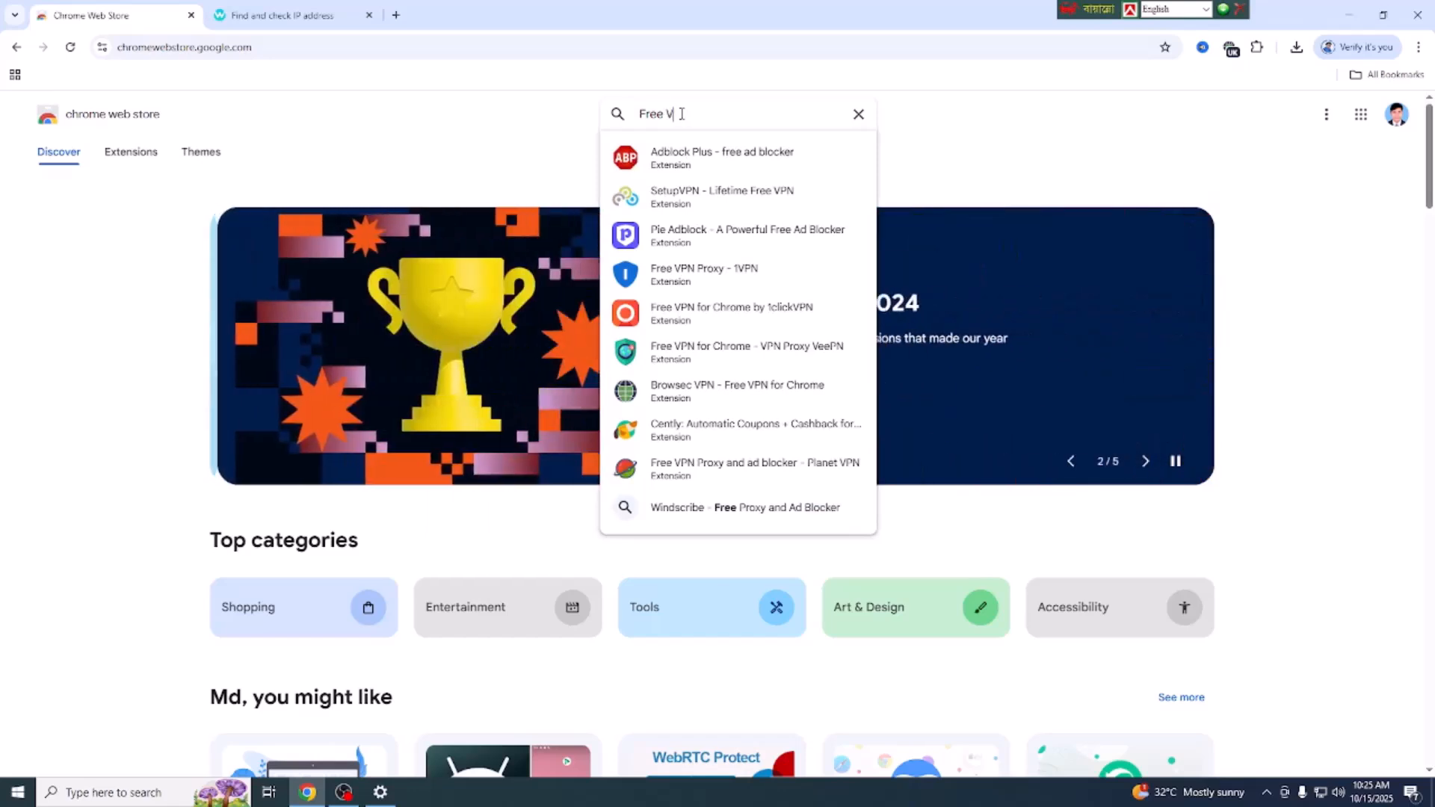
text(PN)
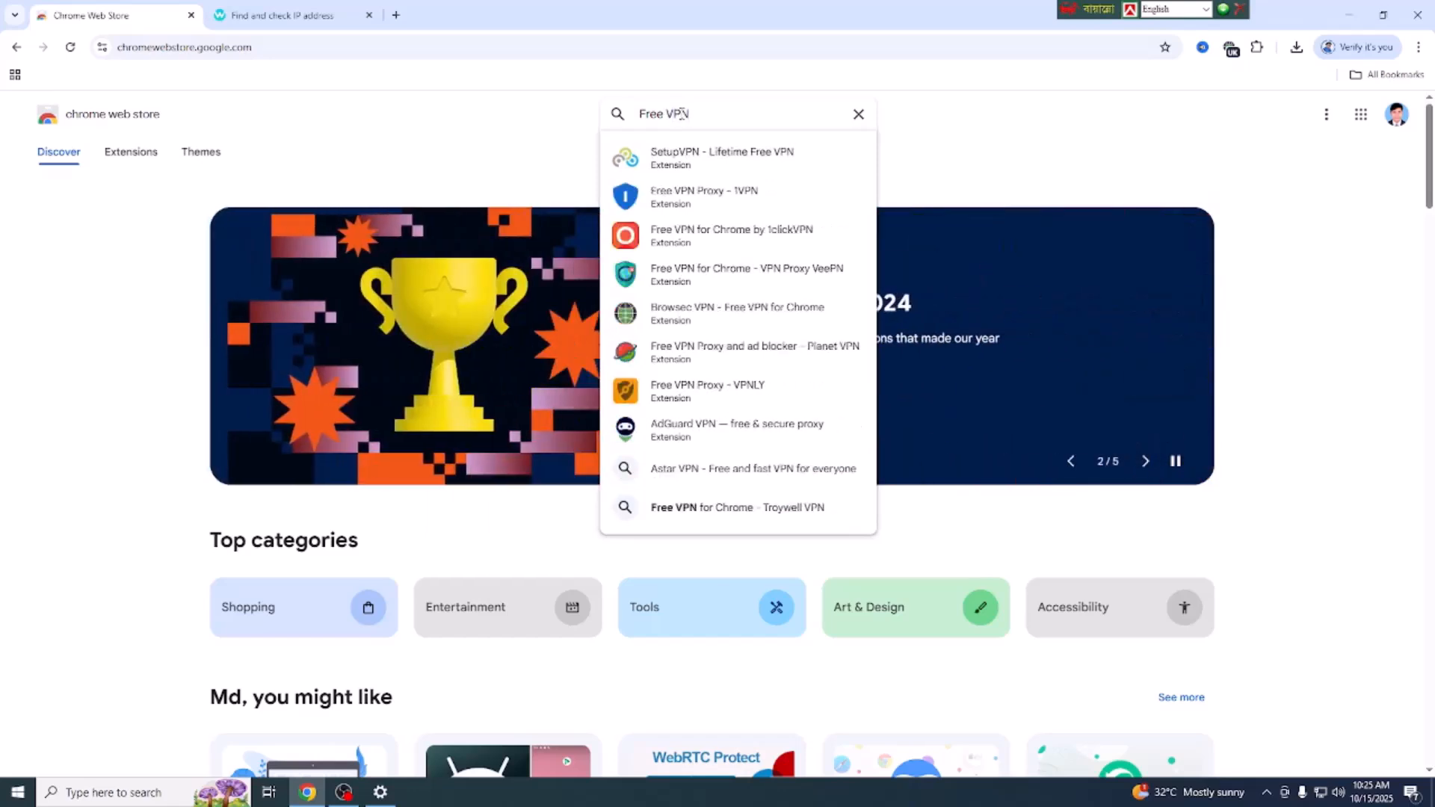
key(Return)
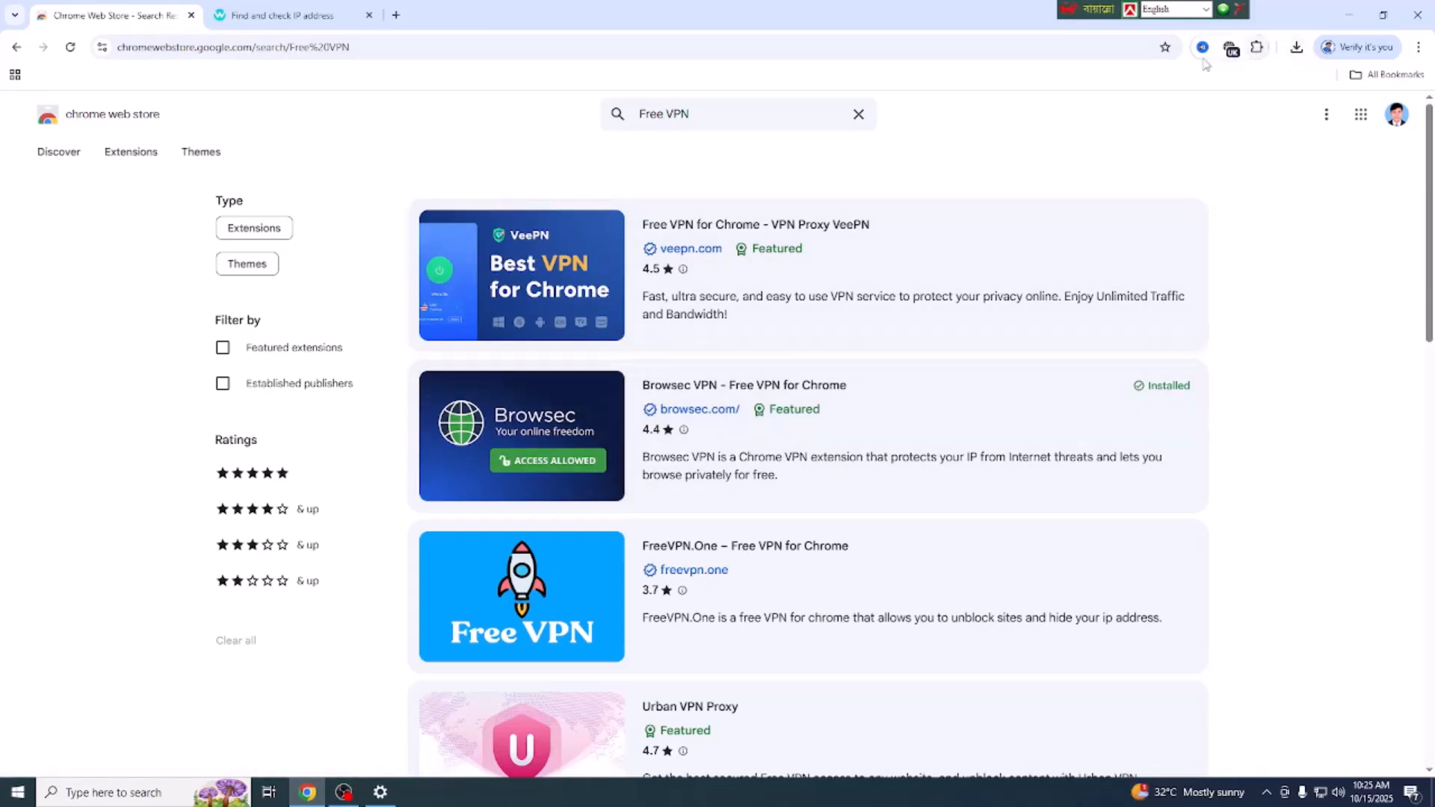
Remove the Browsec VPN extension from Chrome and close its uninstall survey page
click(1231, 50)
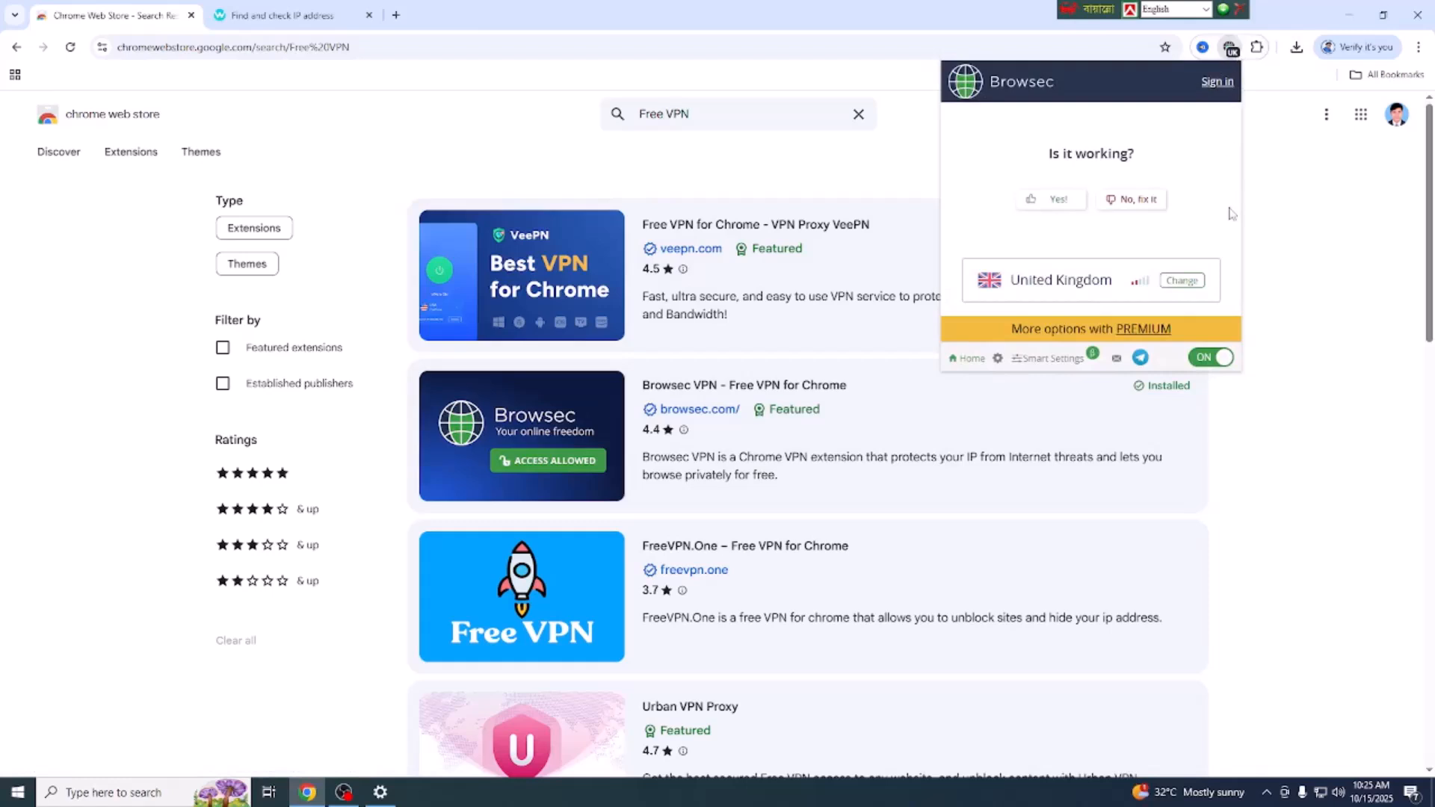
click(1258, 48)
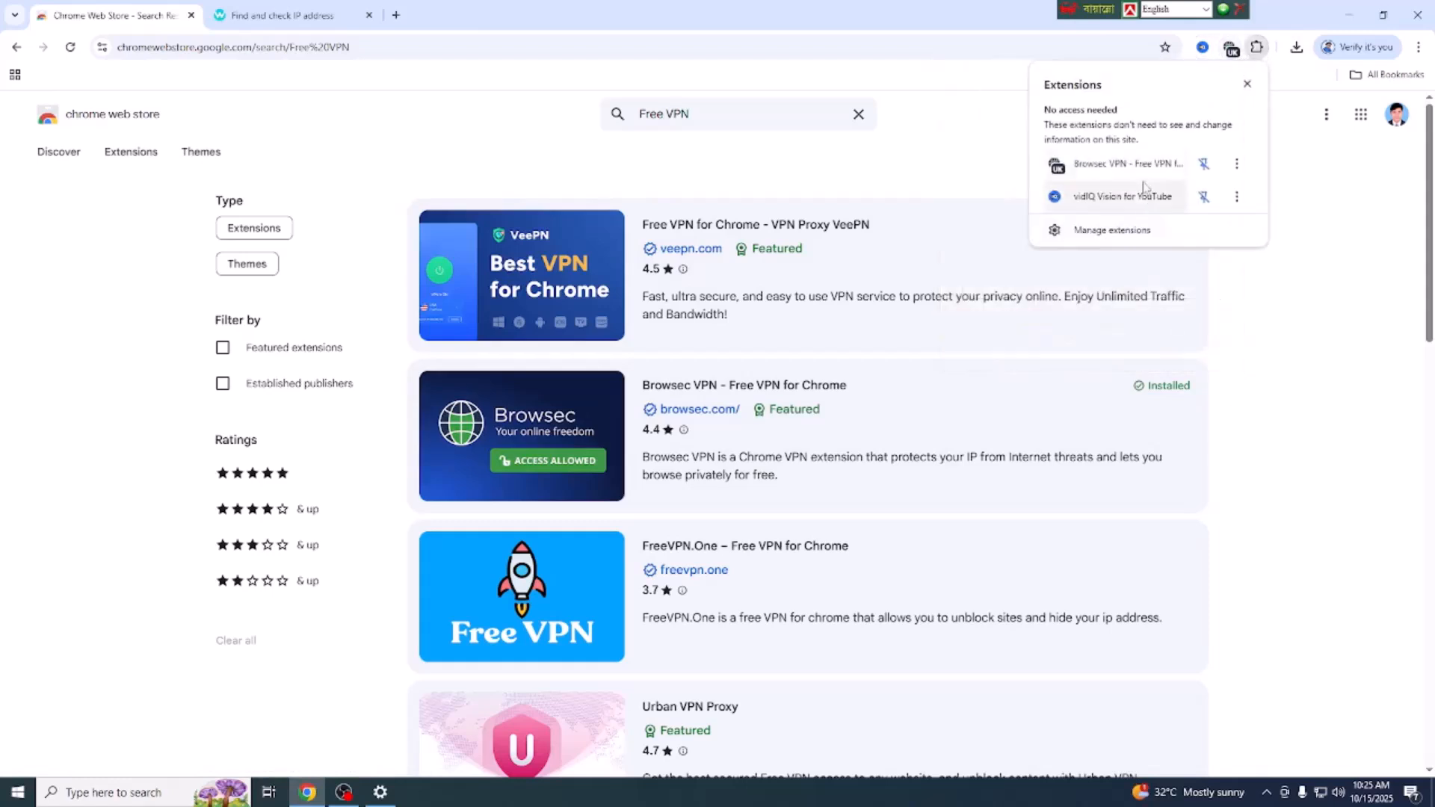
click(1203, 164)
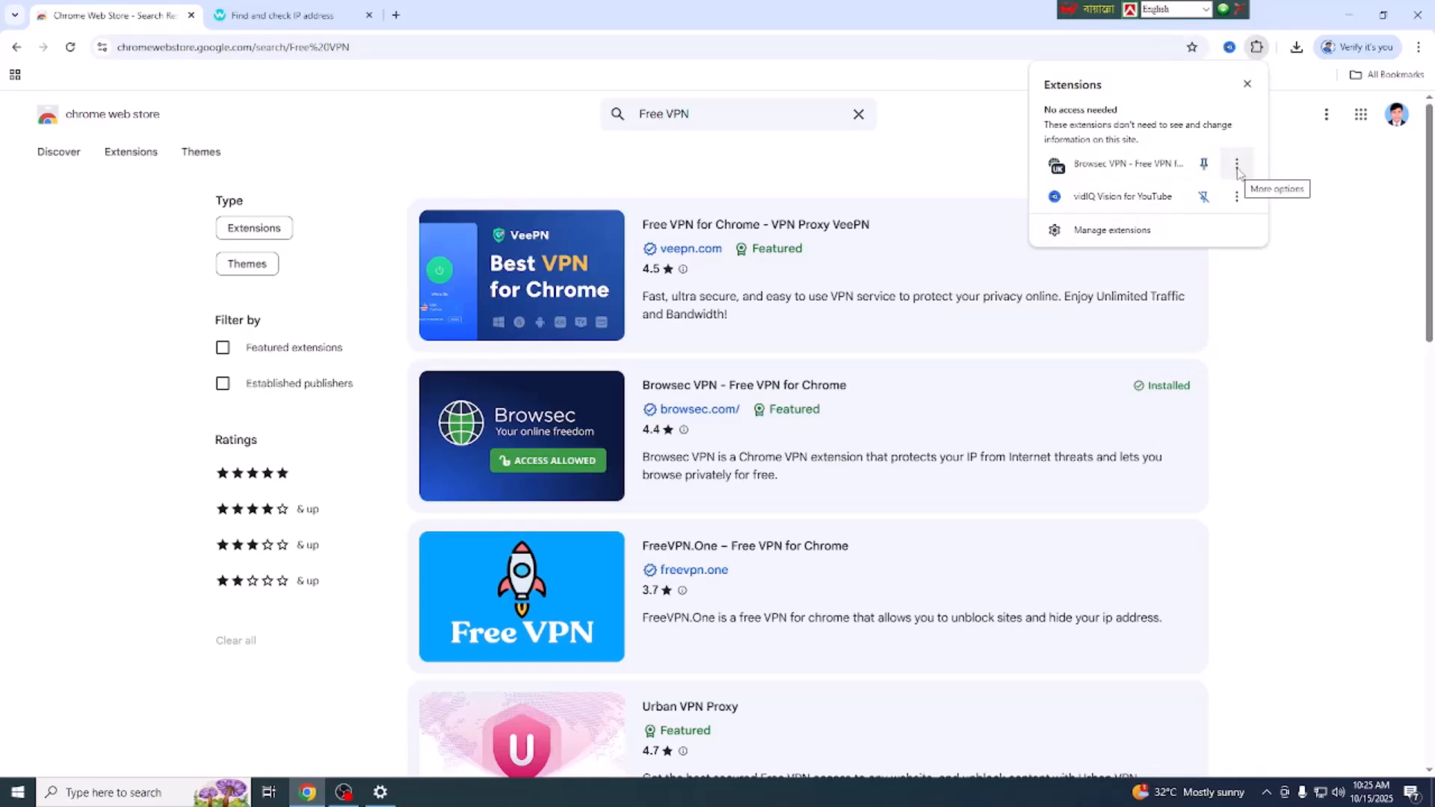
click(1236, 166)
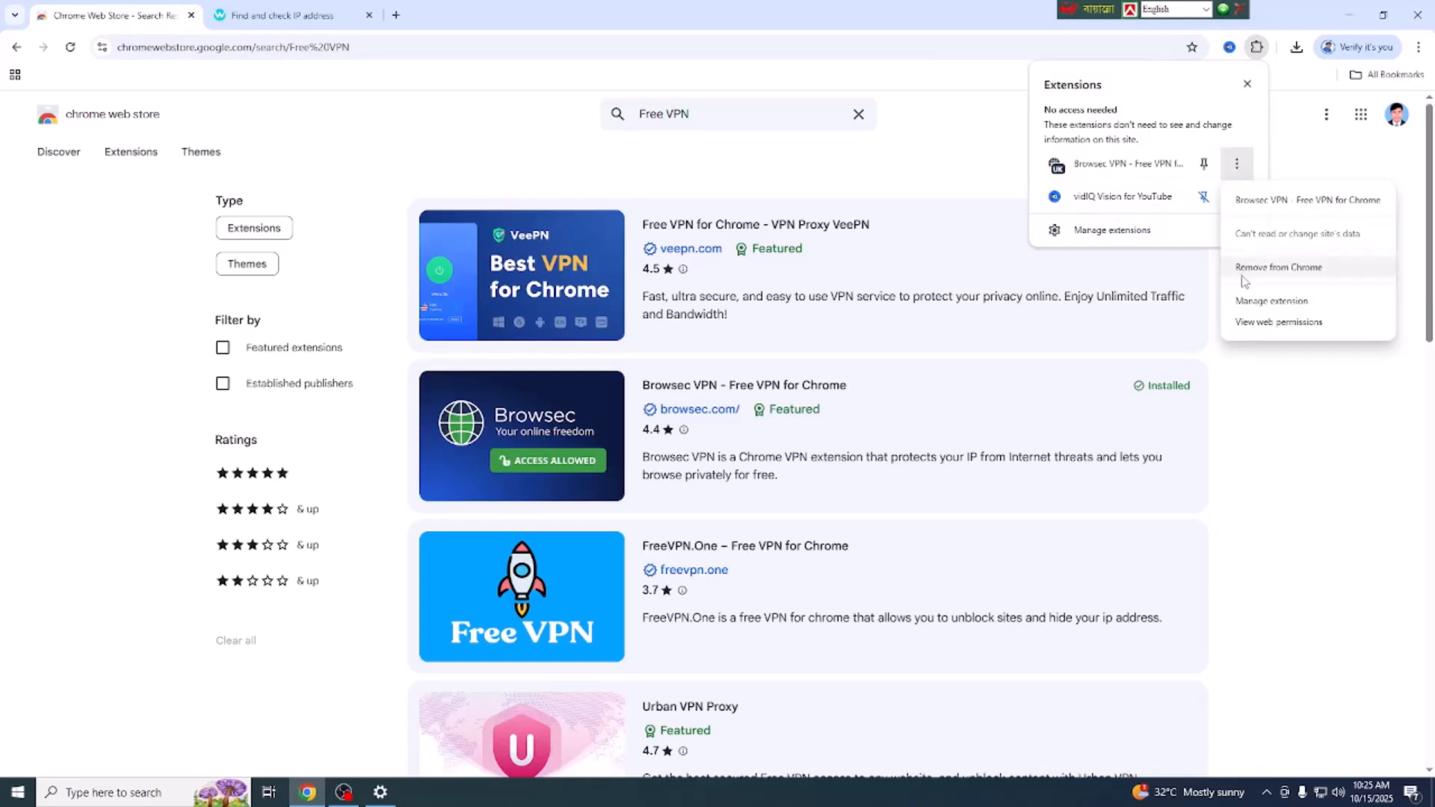
click(1280, 268)
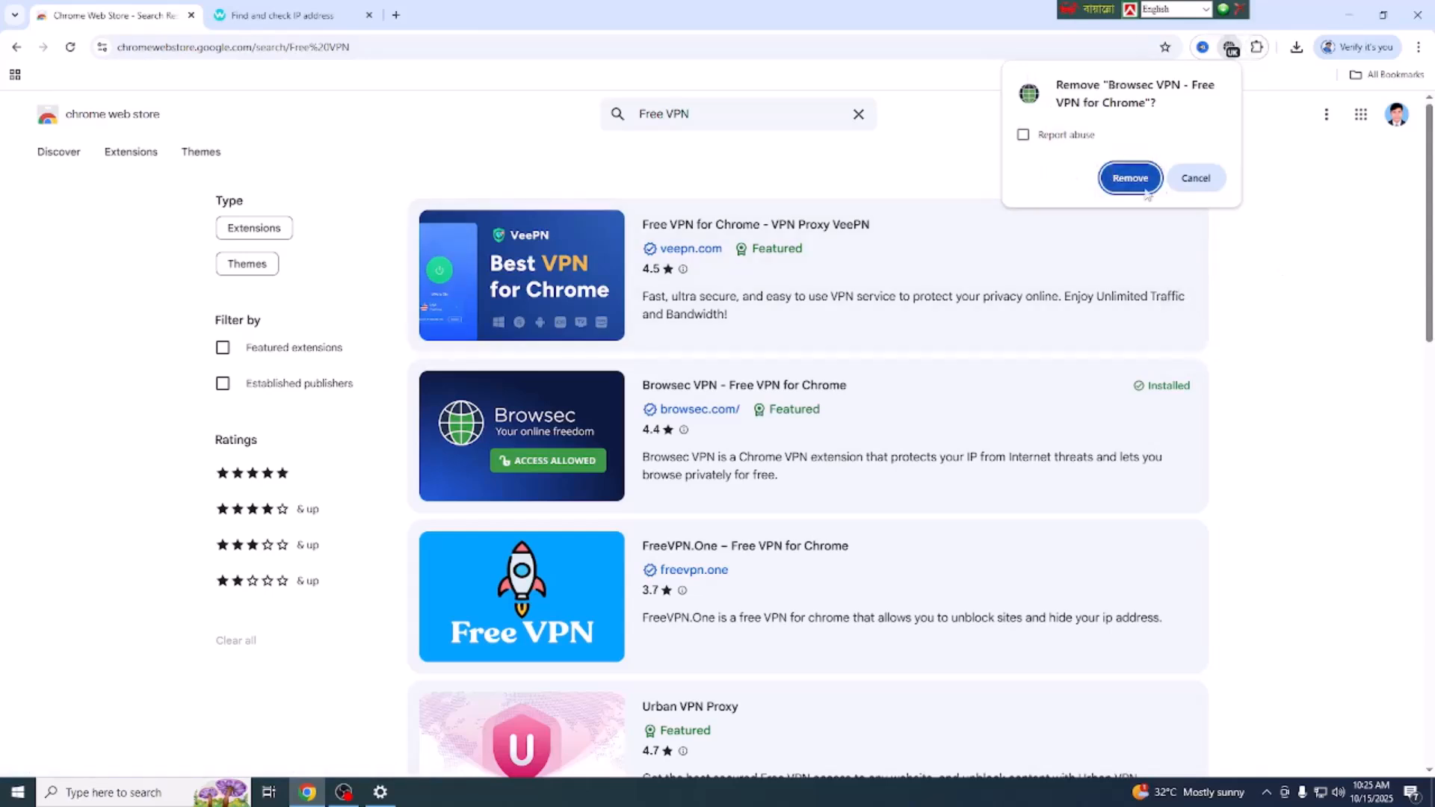
click(1137, 182)
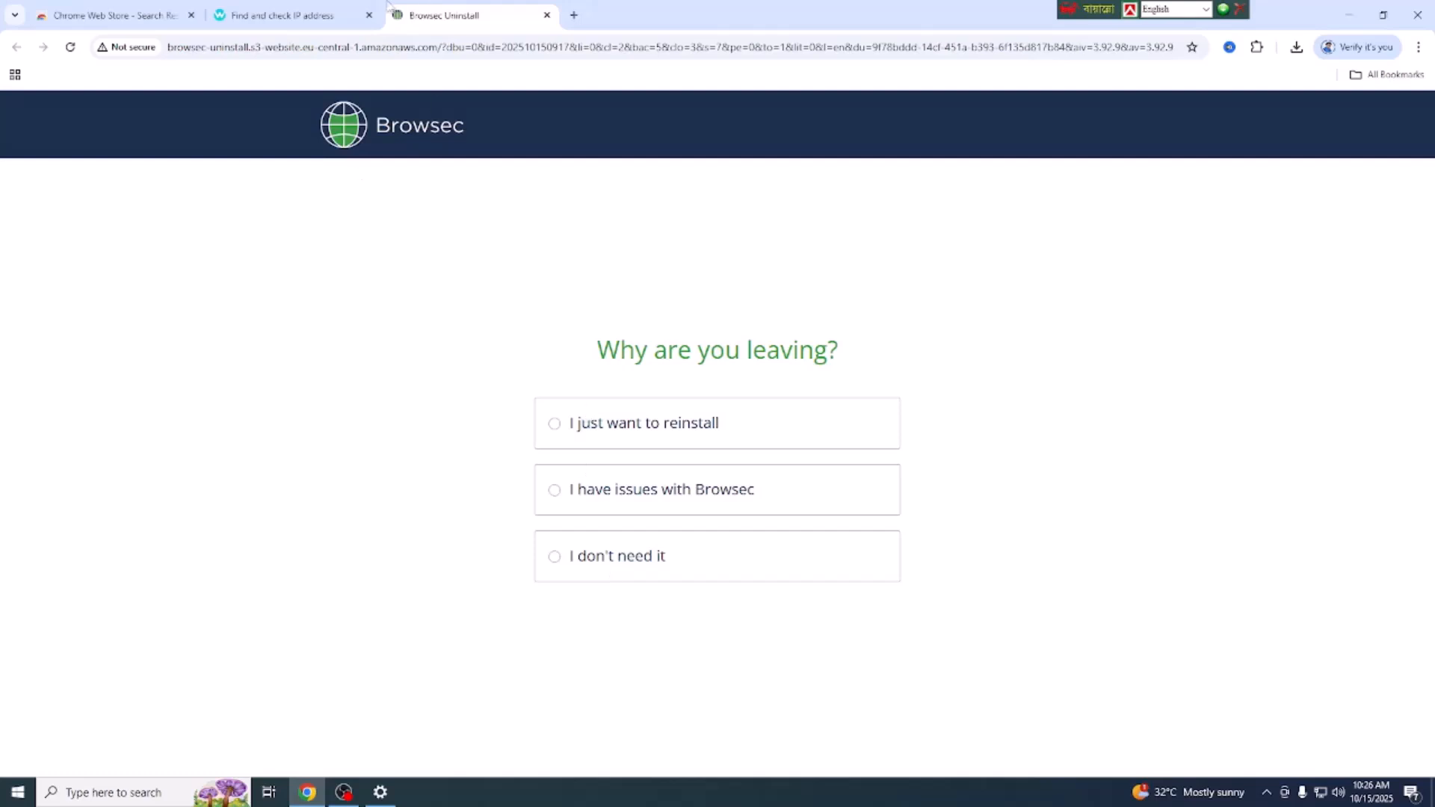
key(ctrl+w)
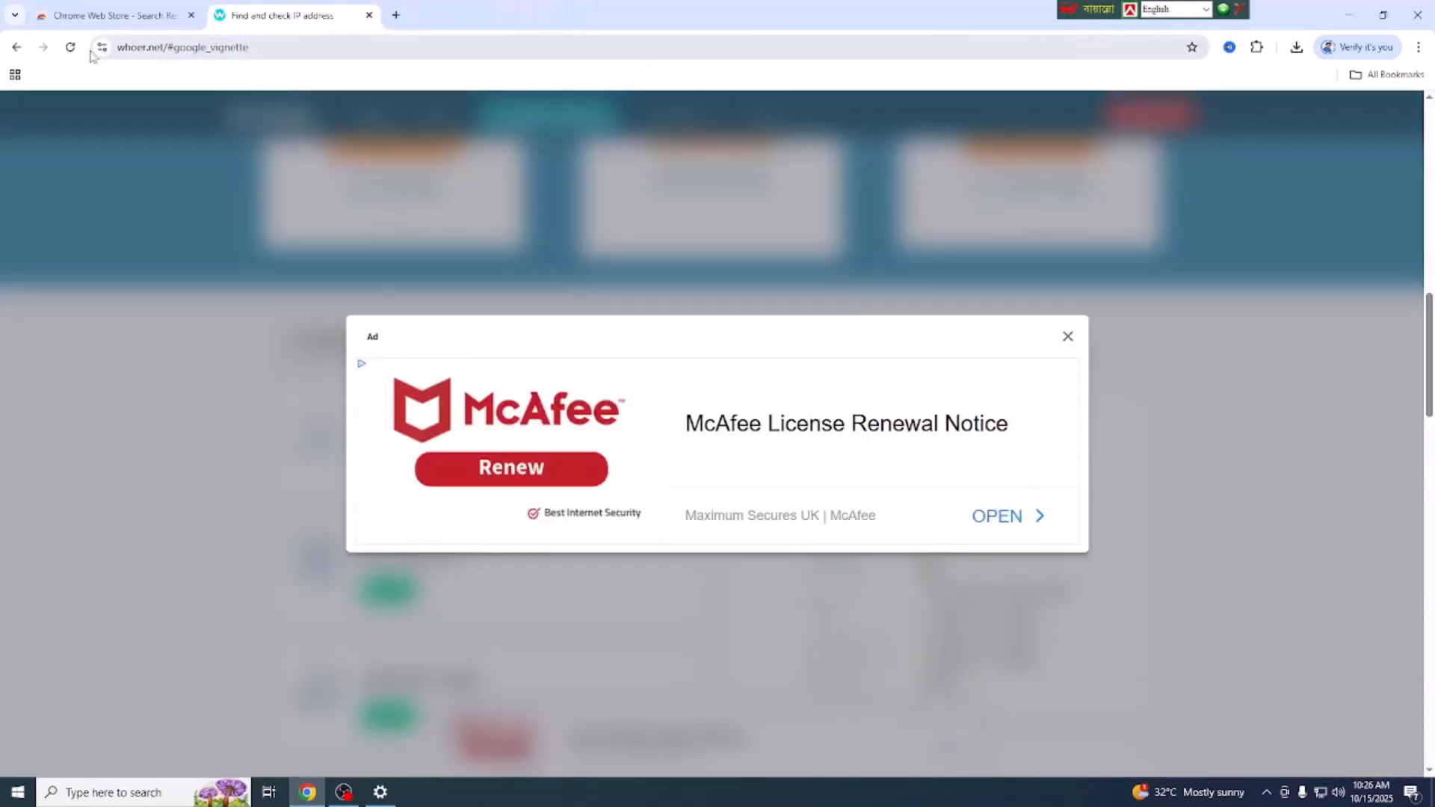
Reload the WHOER page and check the IP address and location without a VPN
click(67, 48)
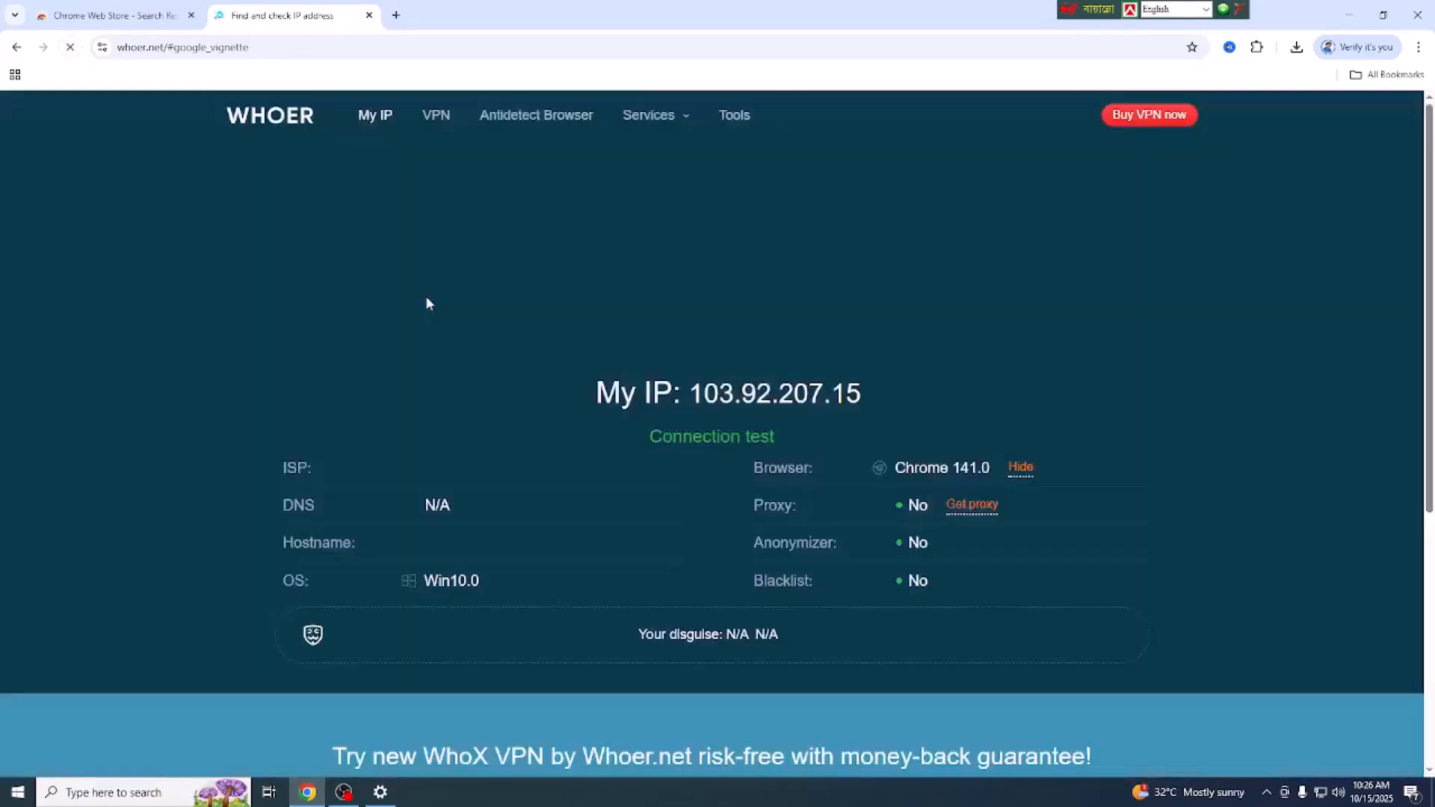
scroll(564, 423, up, 15)
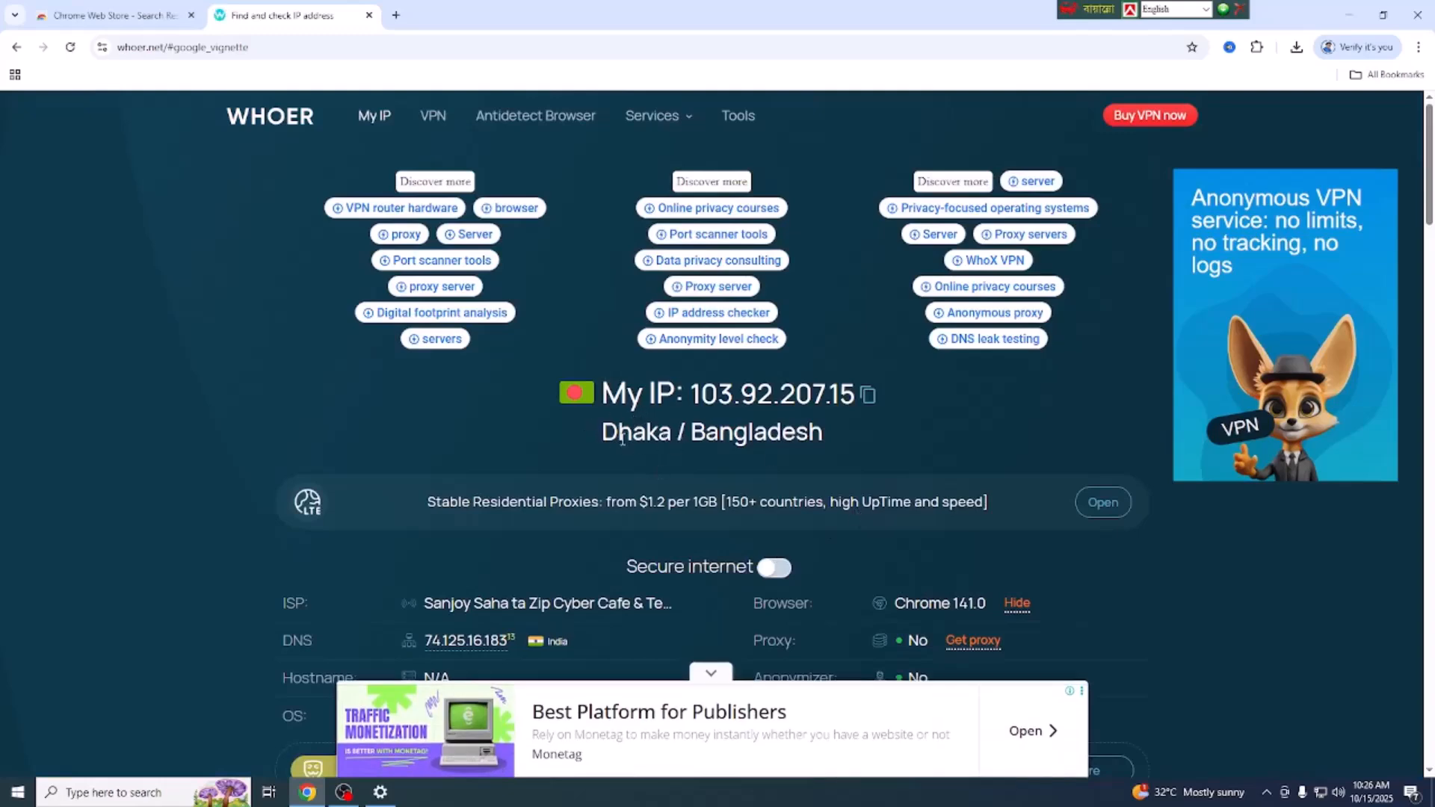
Add the "Free VPN for Chrome - VPN Proxy VeePN" extension to Chrome from the Chrome Web Store results
click(153, 15)
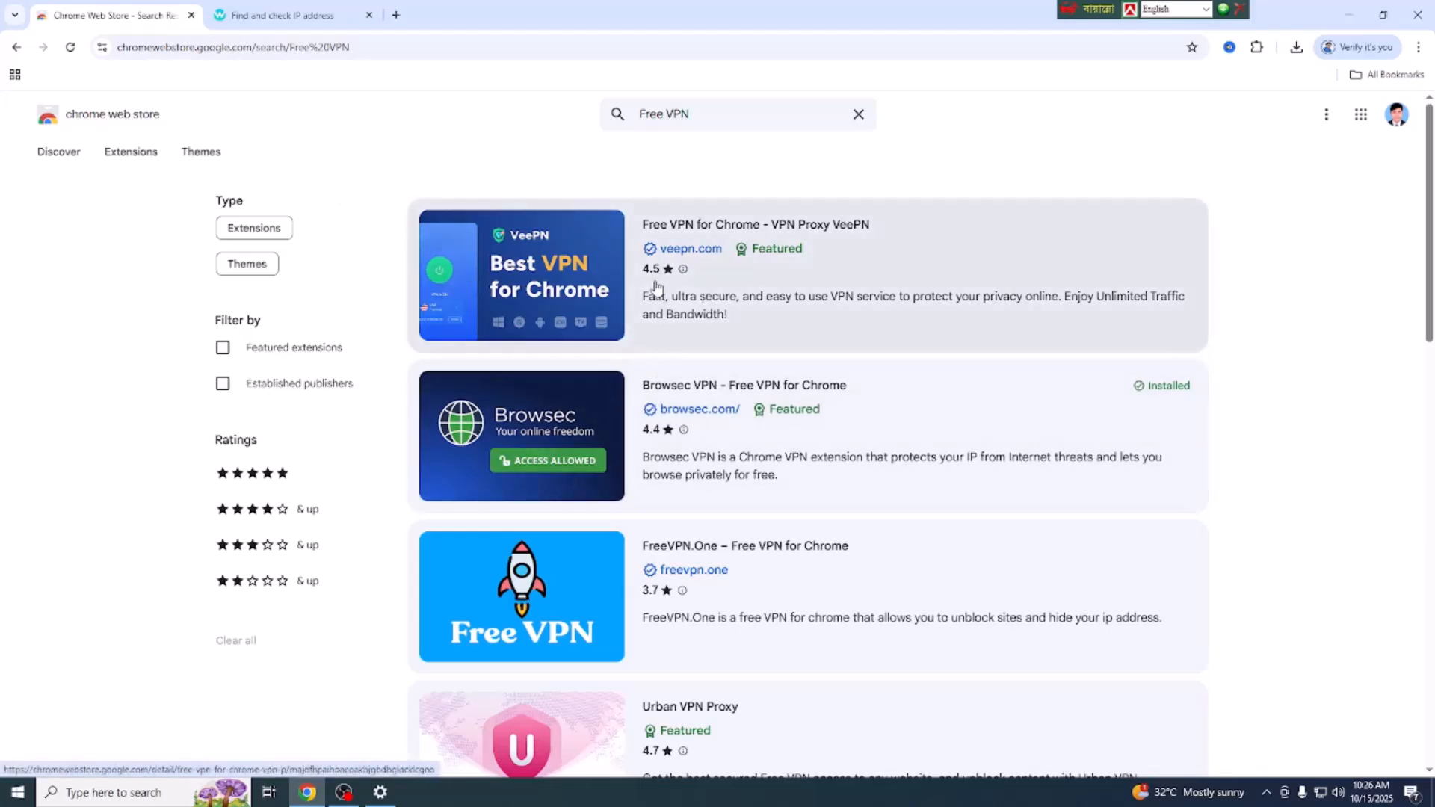
click(588, 272)
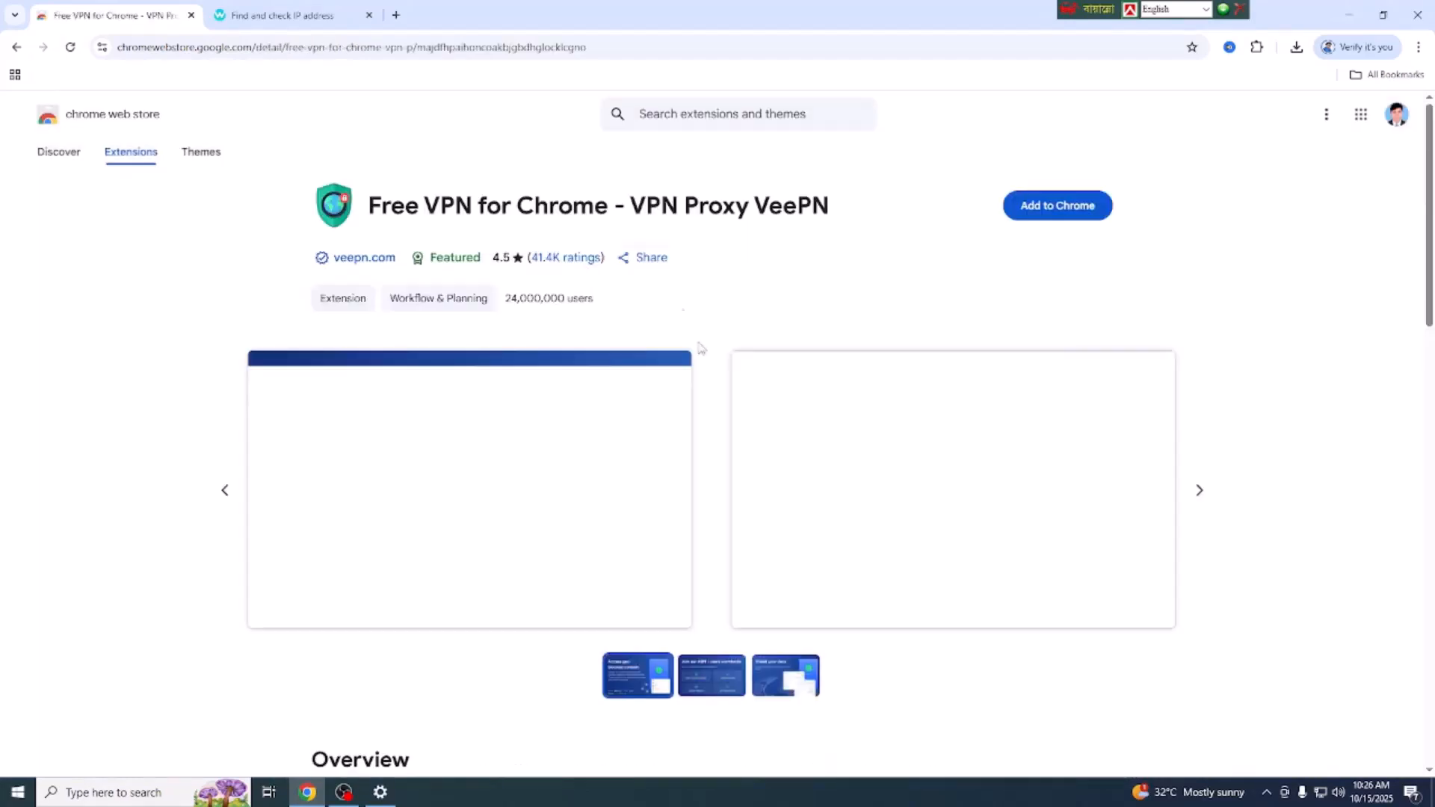
click(1057, 213)
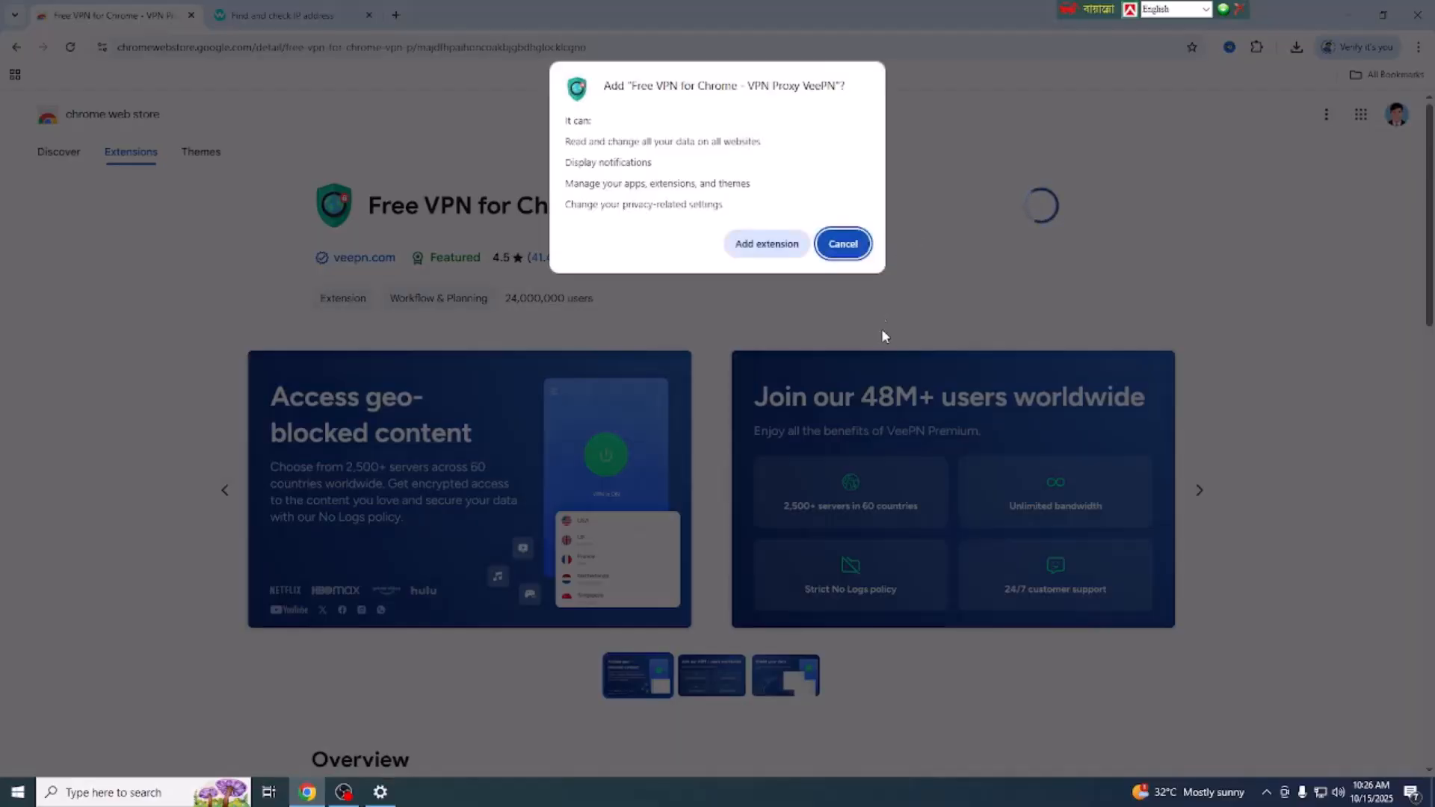
click(768, 251)
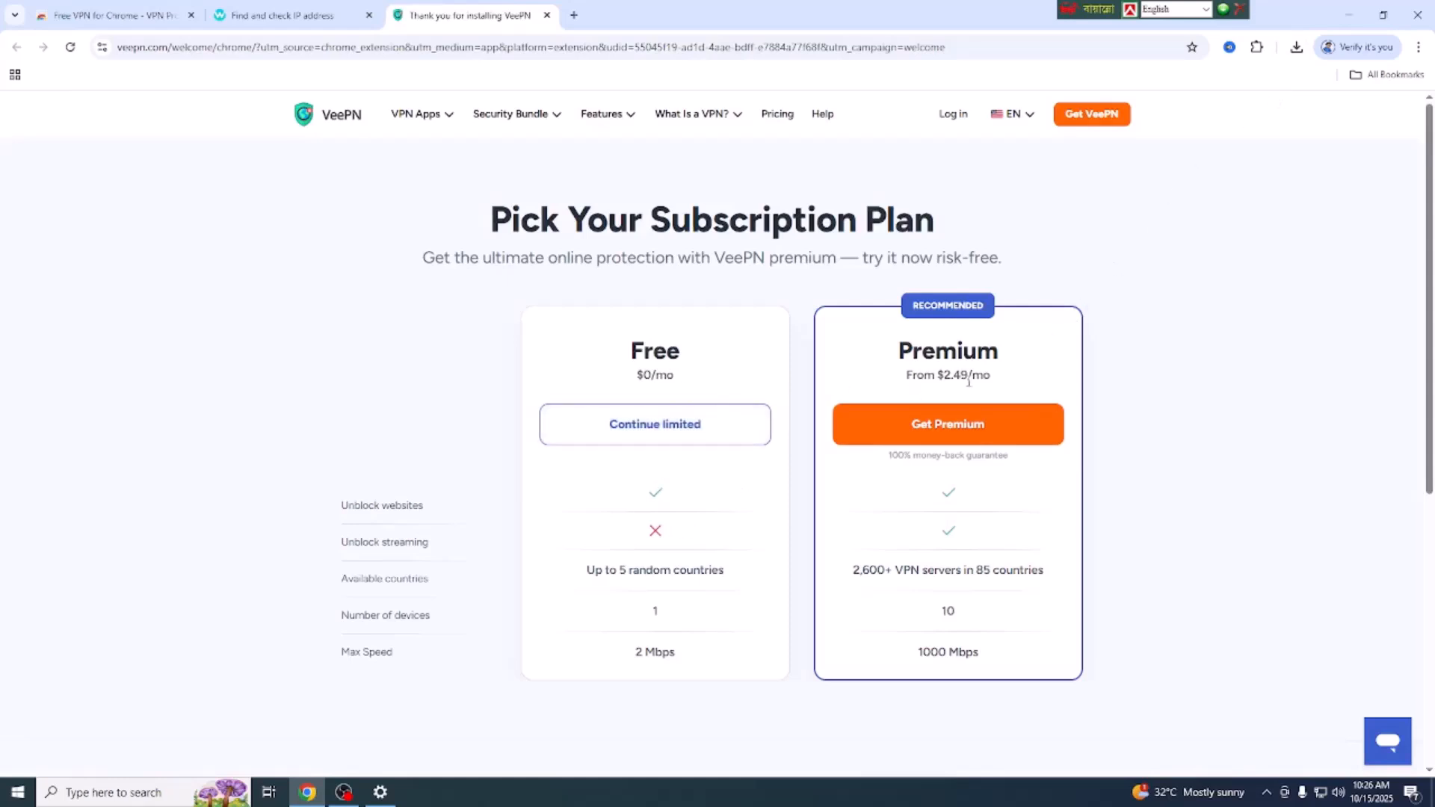
Continue with VeePN's limited Free plan on the welcome page and finish the extension tutorial
click(721, 430)
click(661, 436)
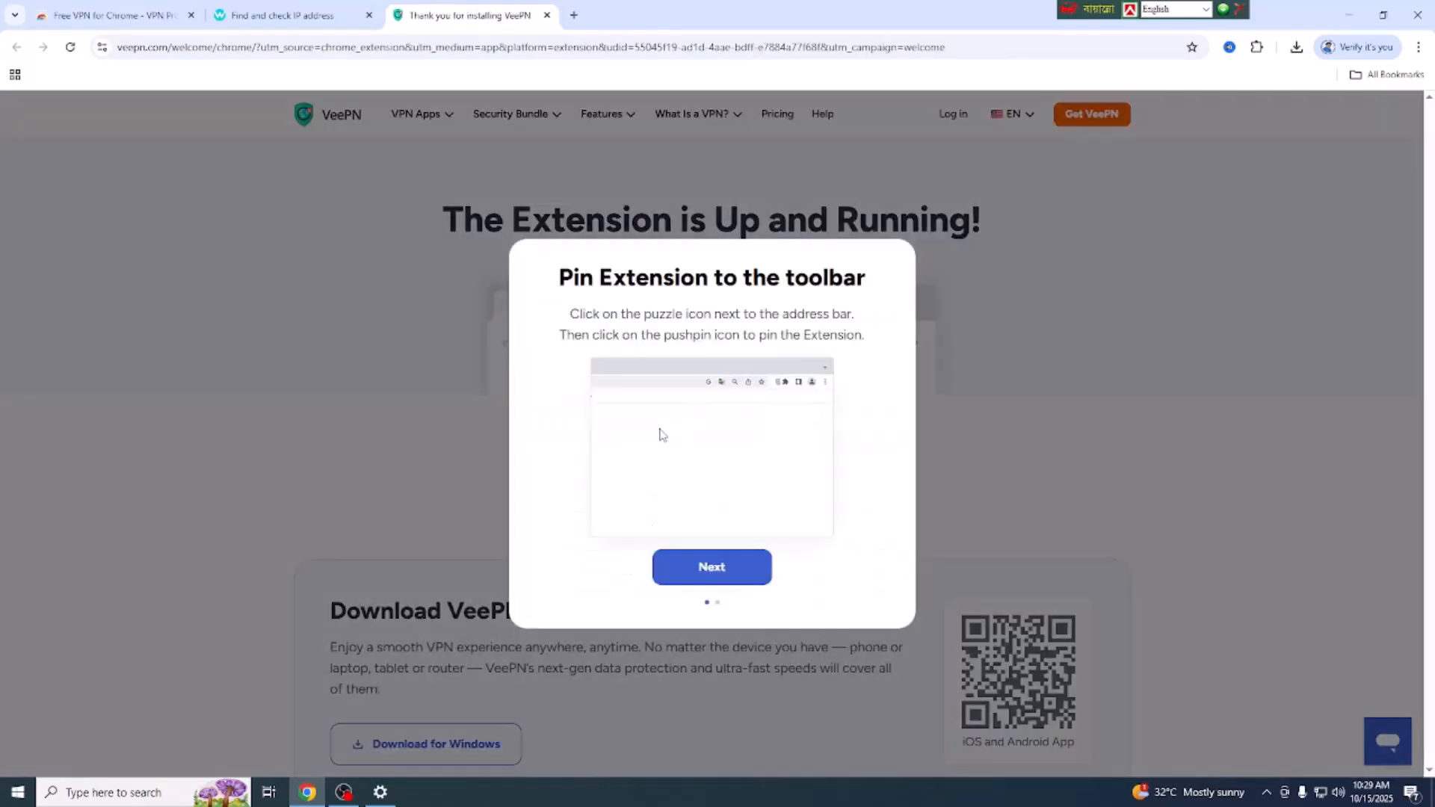
click(725, 582)
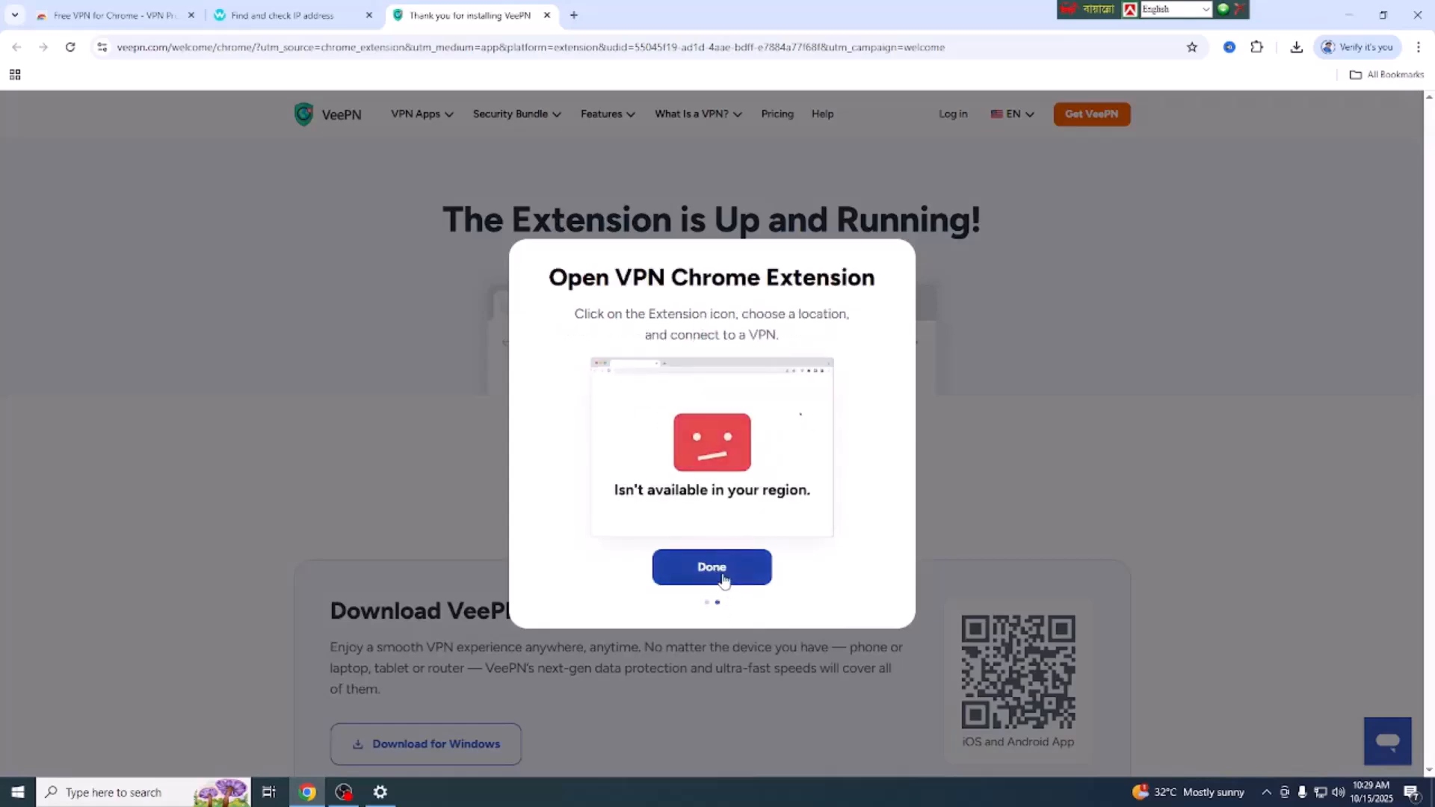
click(712, 568)
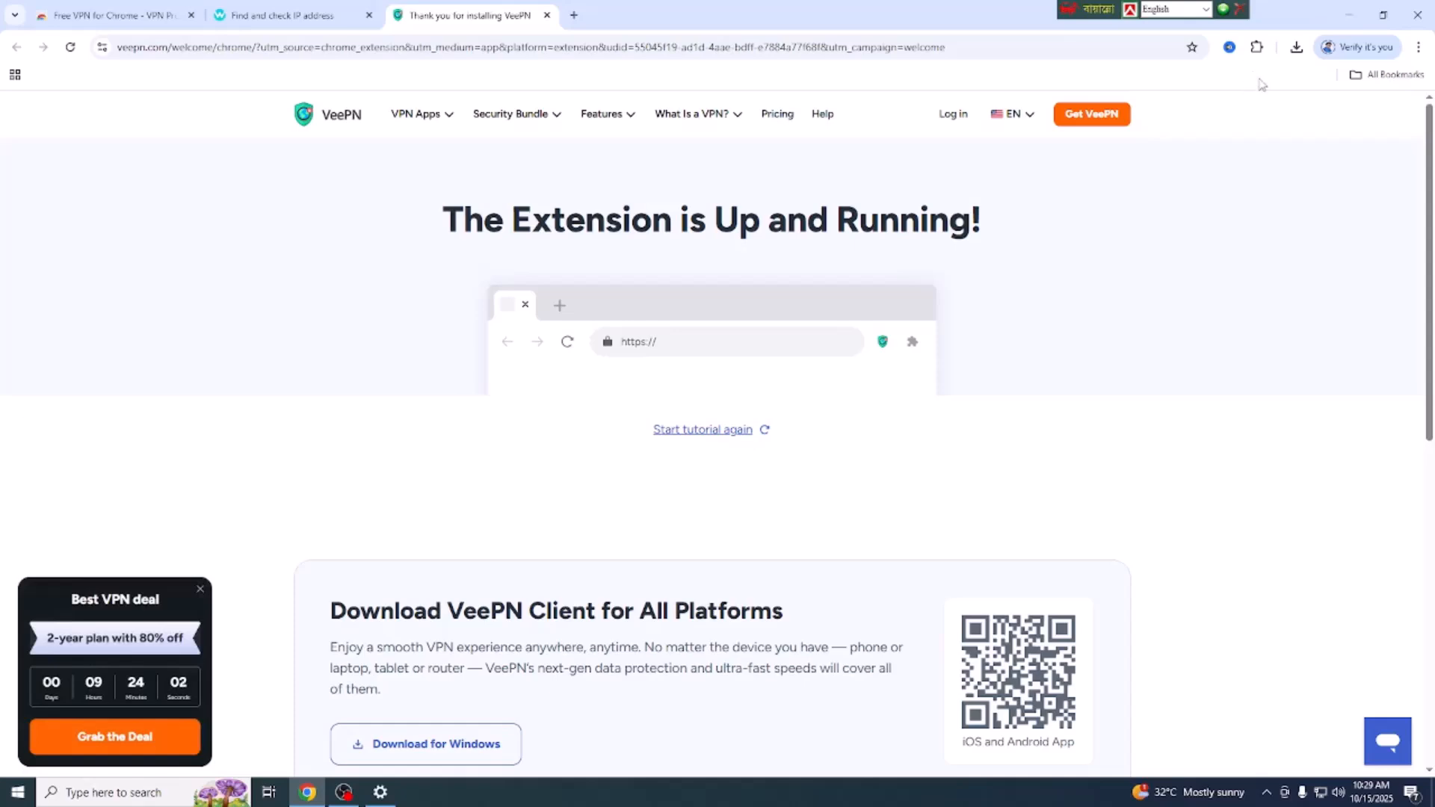
Pin the VeePN extension to the browser toolbar and open it
click(1256, 48)
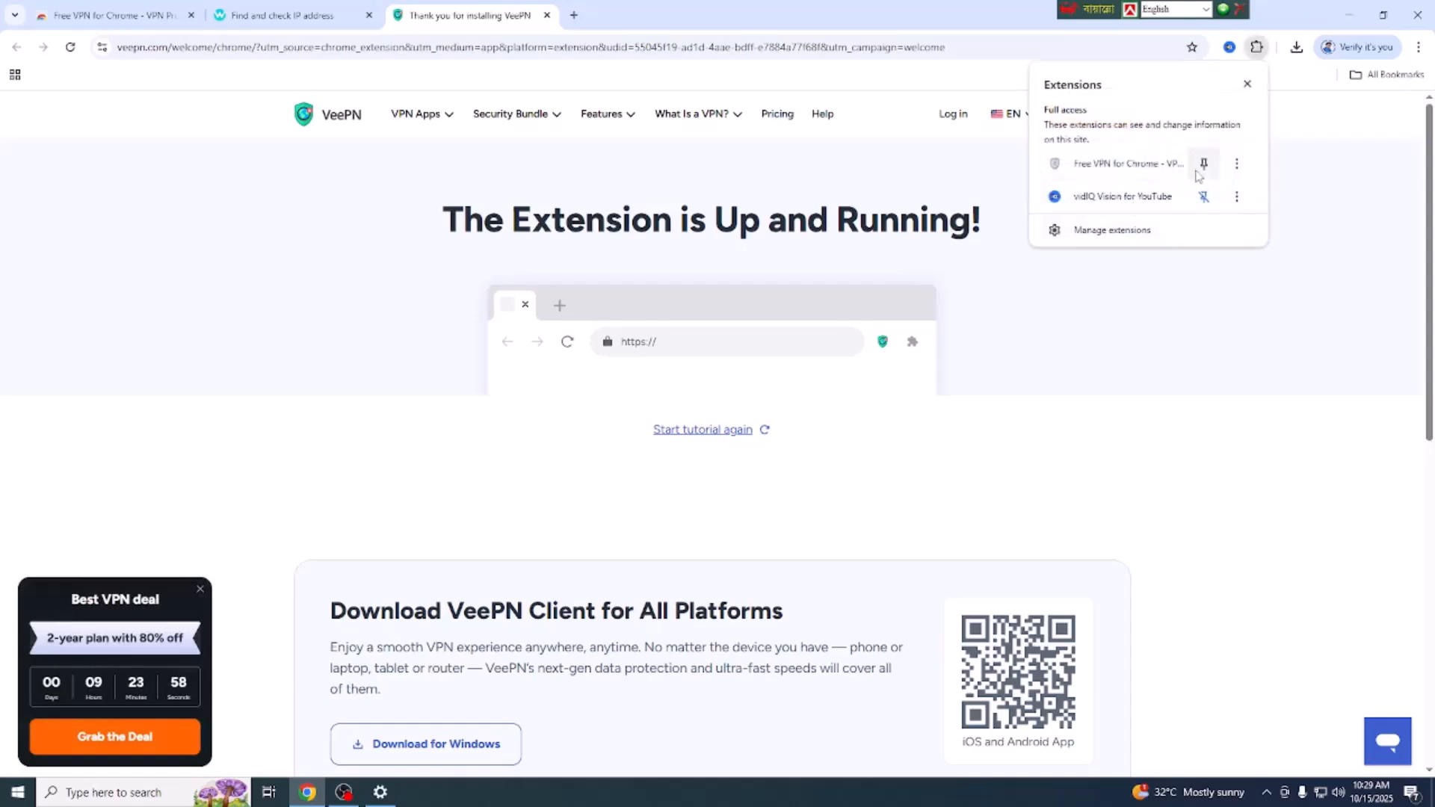
click(1204, 166)
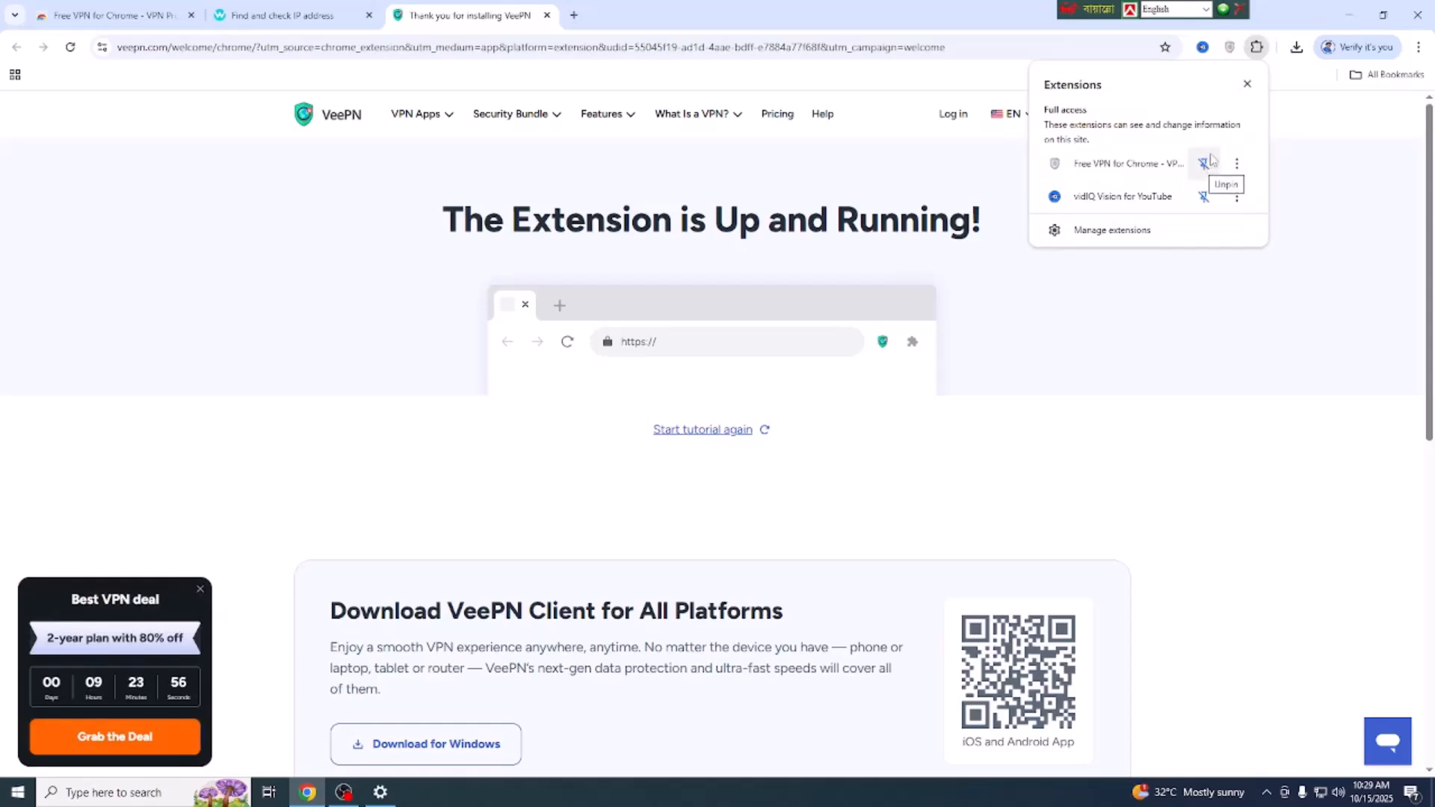
click(1230, 47)
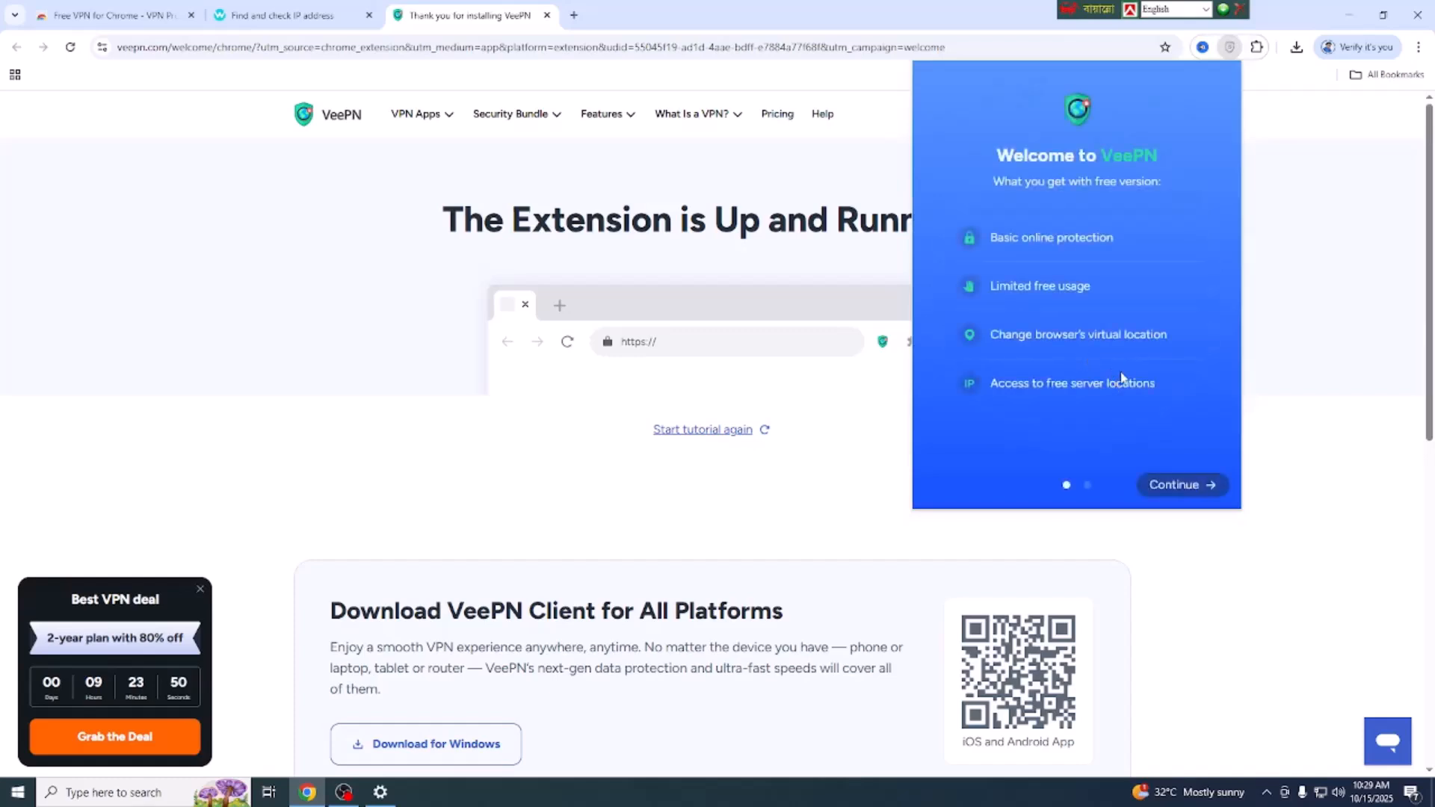
Go through VeePN's introduction, continue with the Free Plan, and open and close the 20% discount offer page
click(1179, 493)
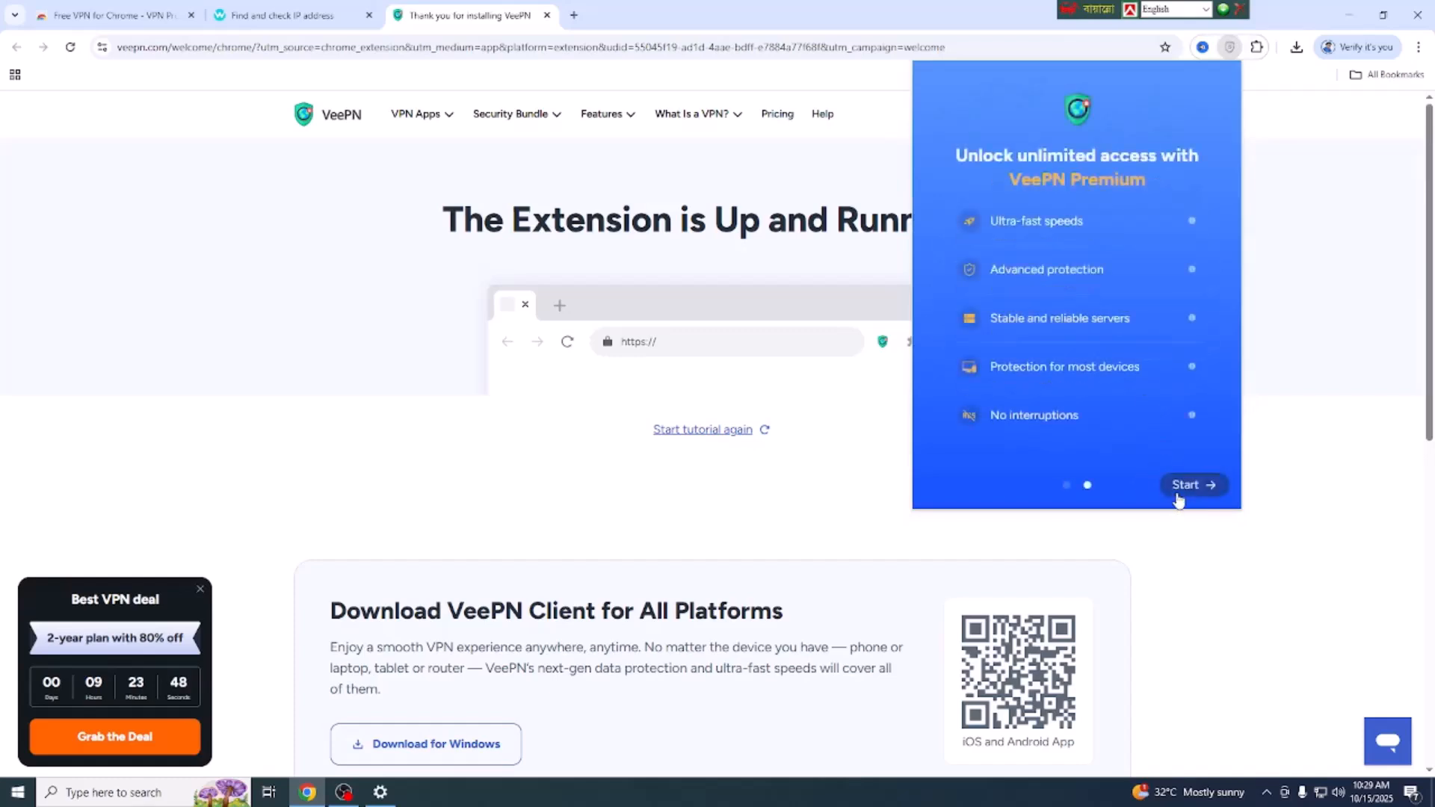
click(1187, 492)
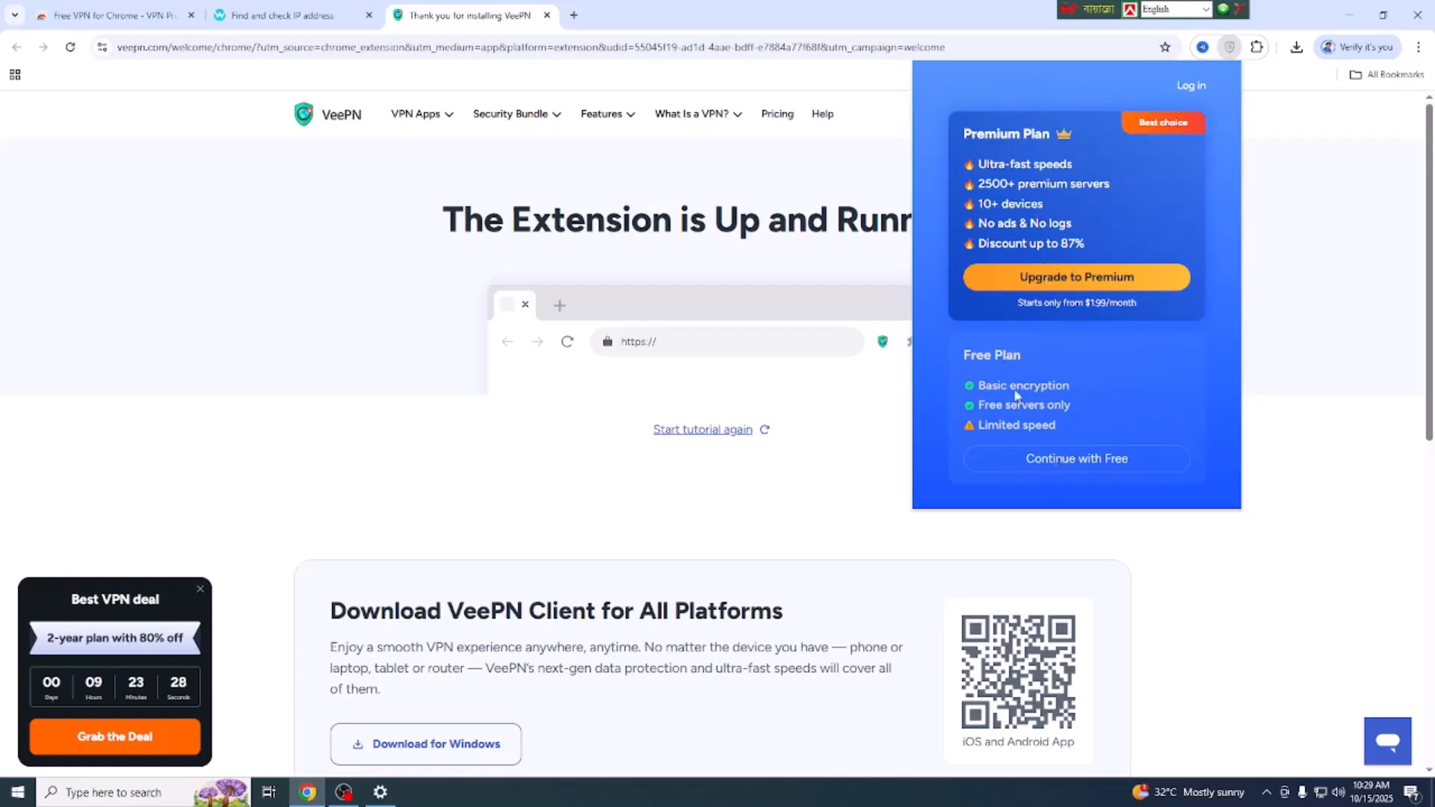
click(1102, 465)
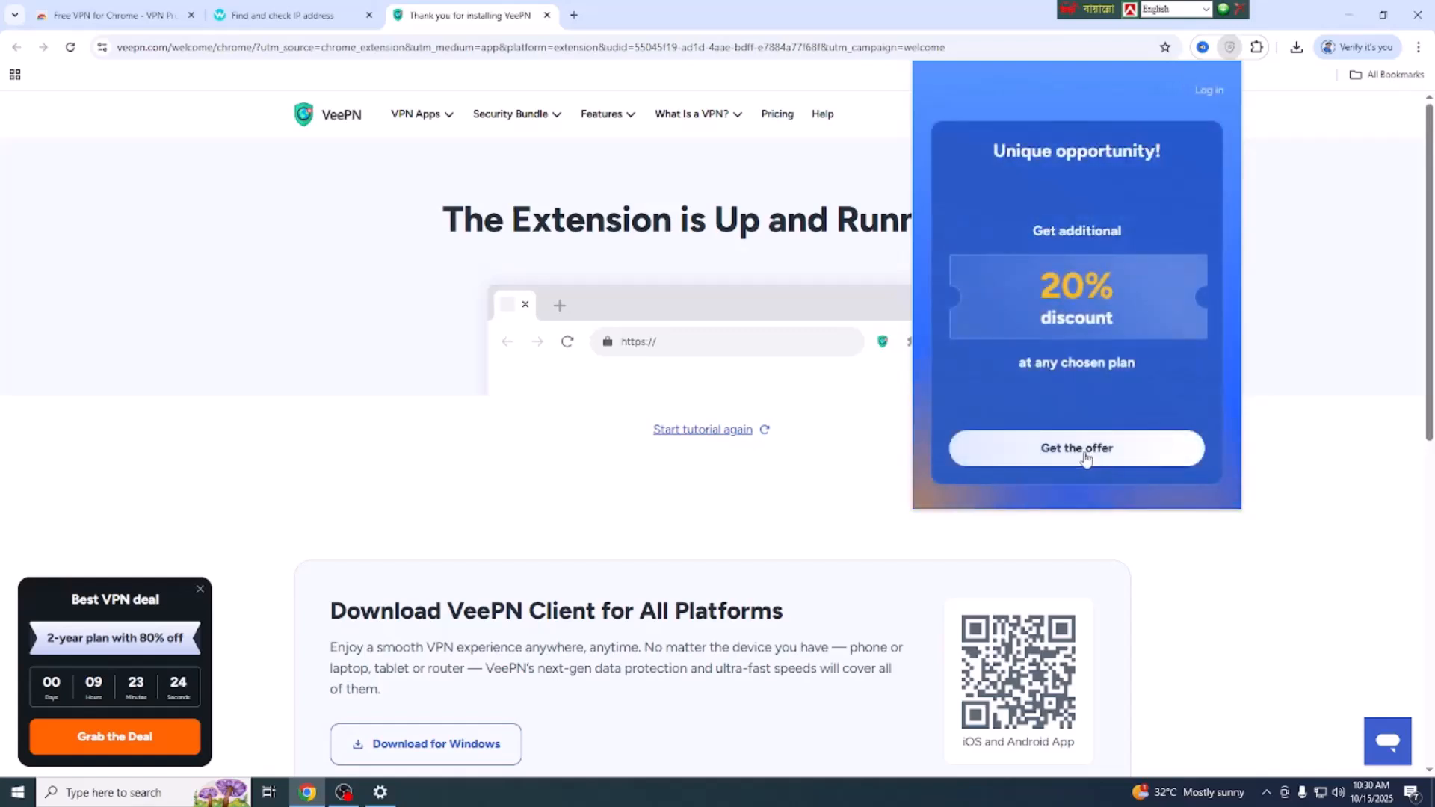
click(1085, 454)
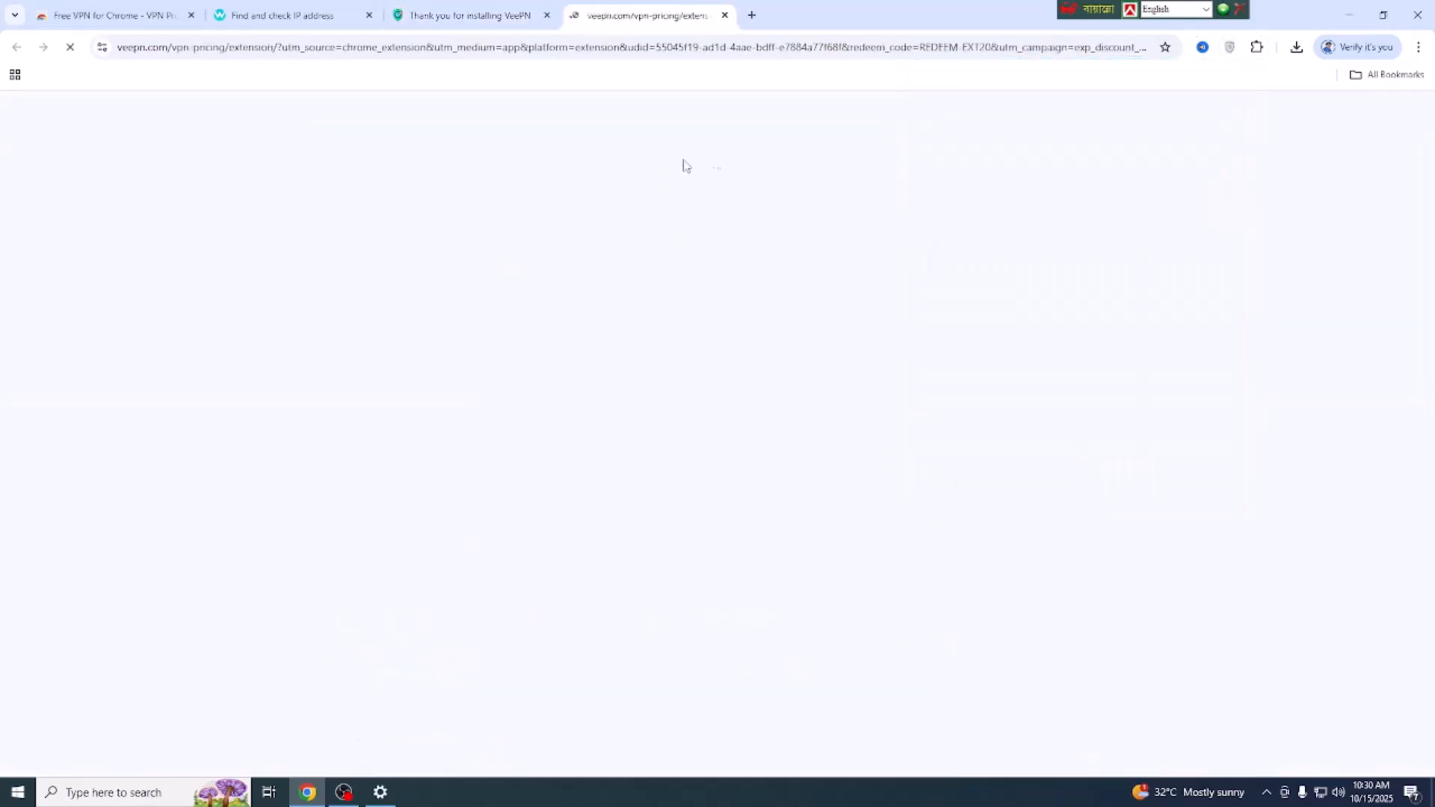
click(724, 16)
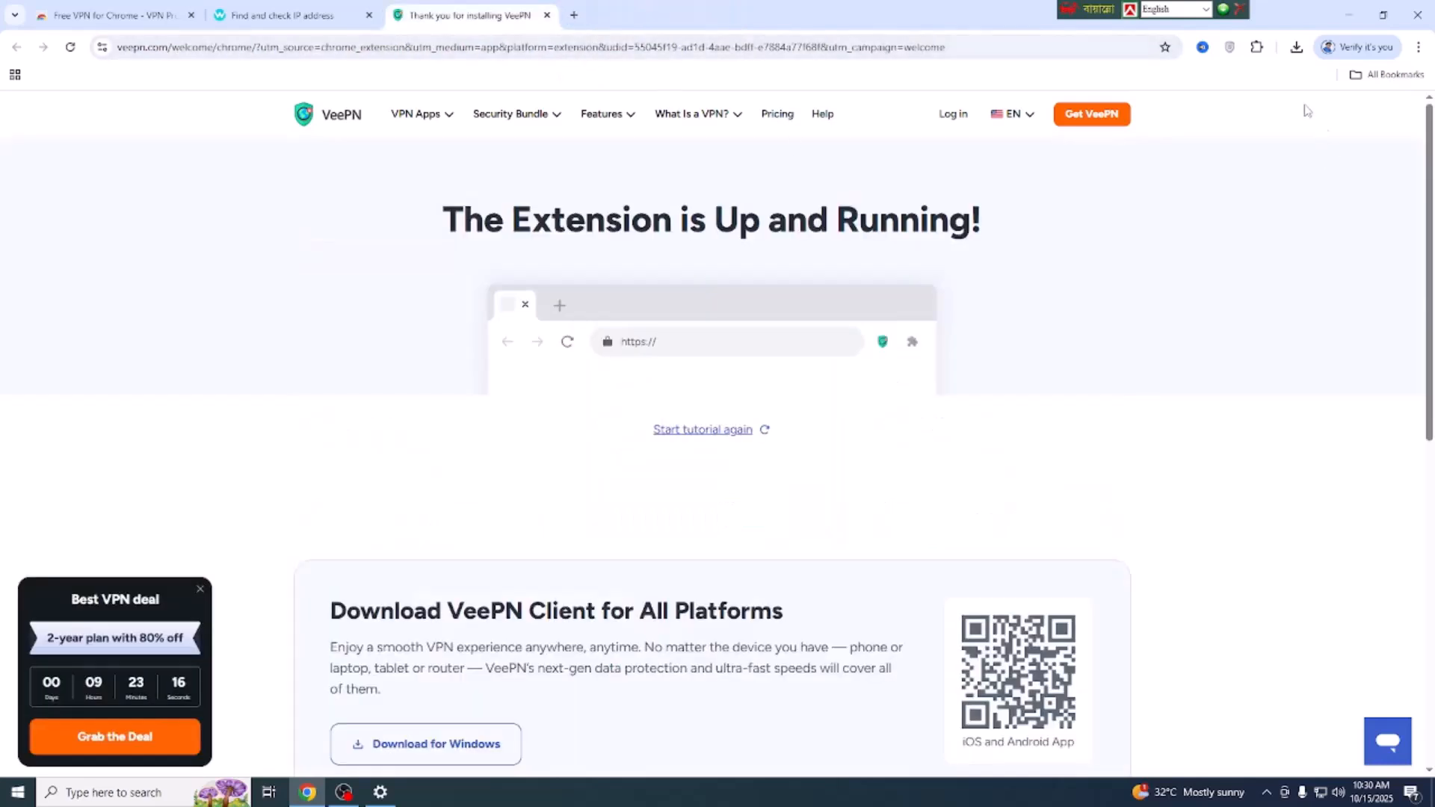
Turn on the VeePN connection with the optimal location, Amsterdam
click(1230, 48)
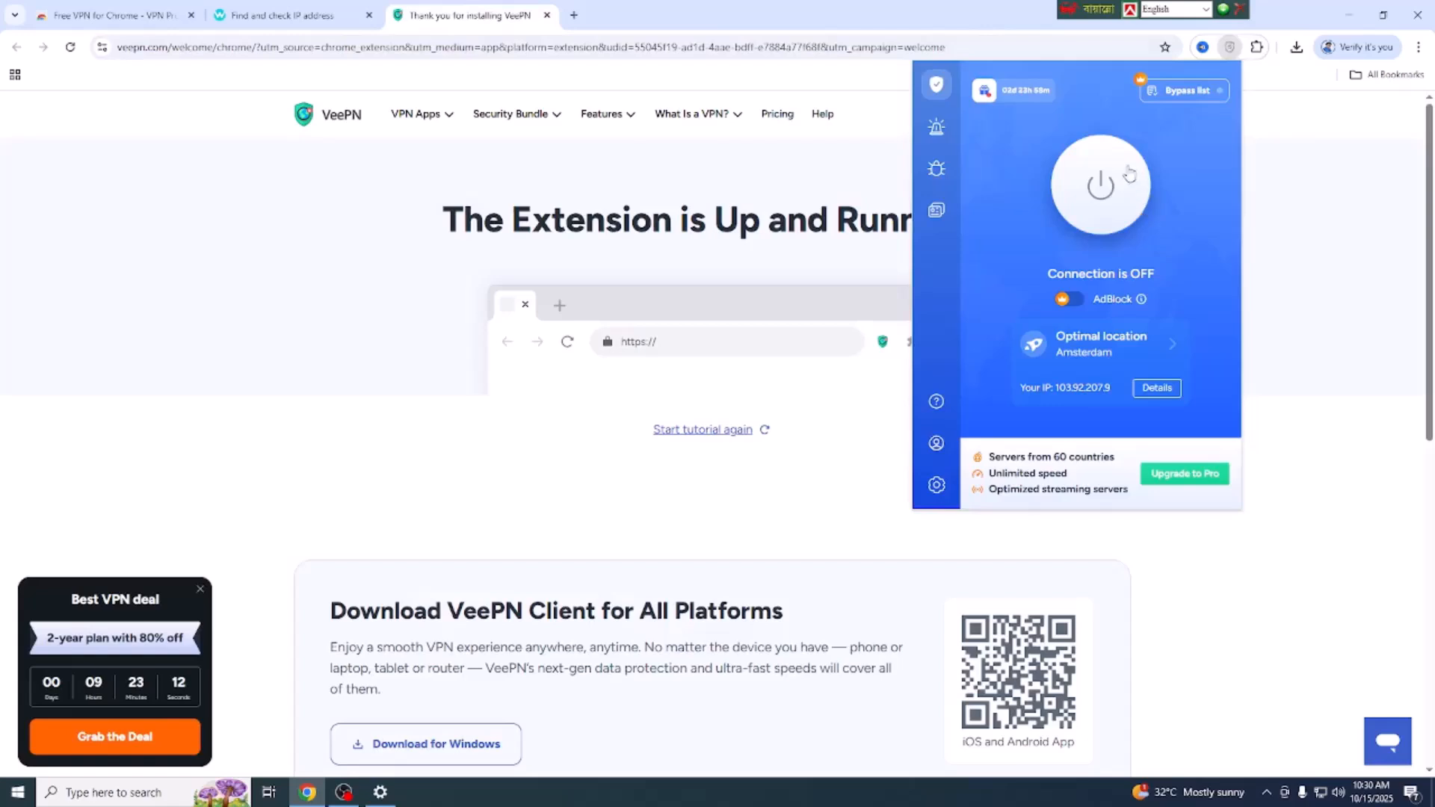
click(1082, 196)
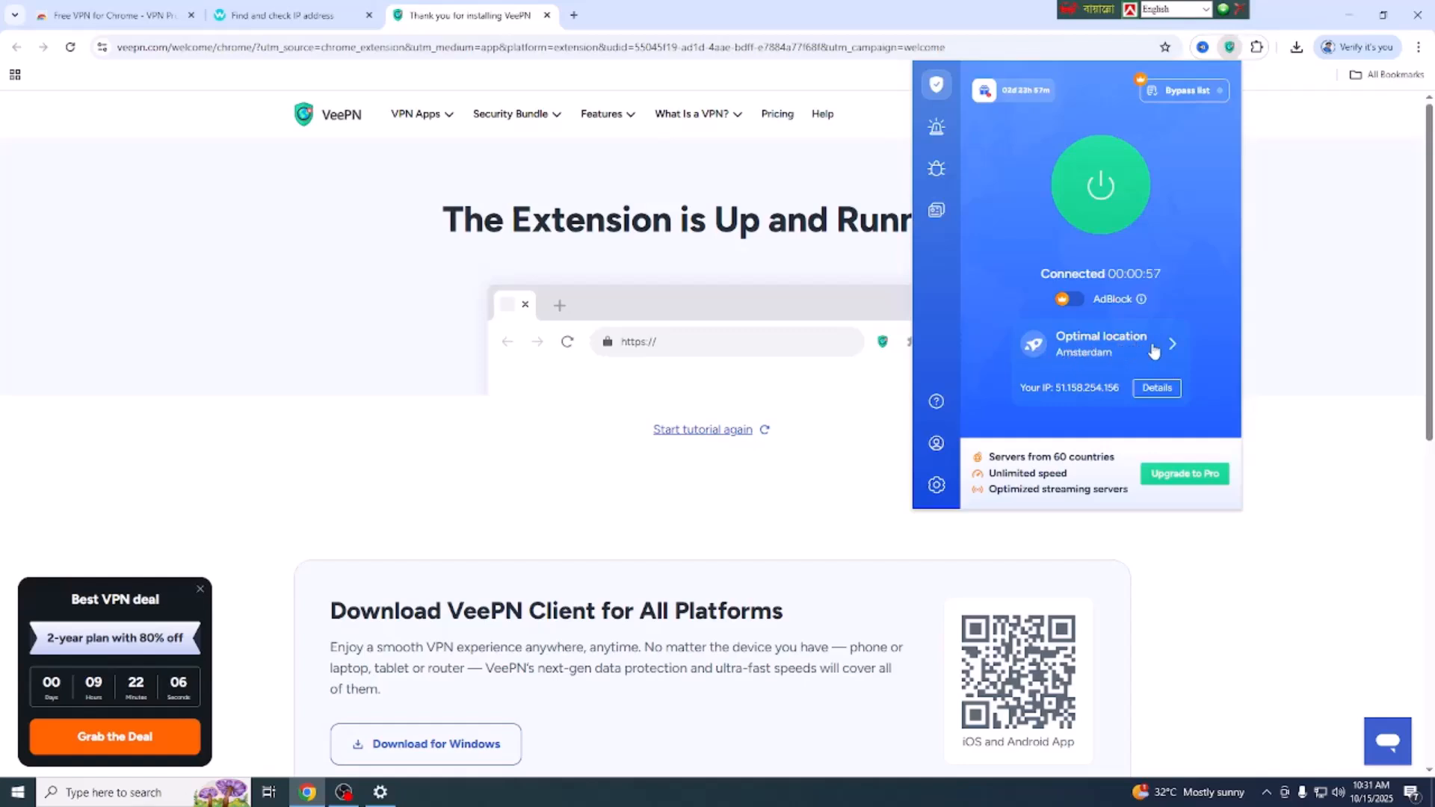
Review VeePN's free and premium locations and switch the connection to the free UK (London) server
click(1158, 353)
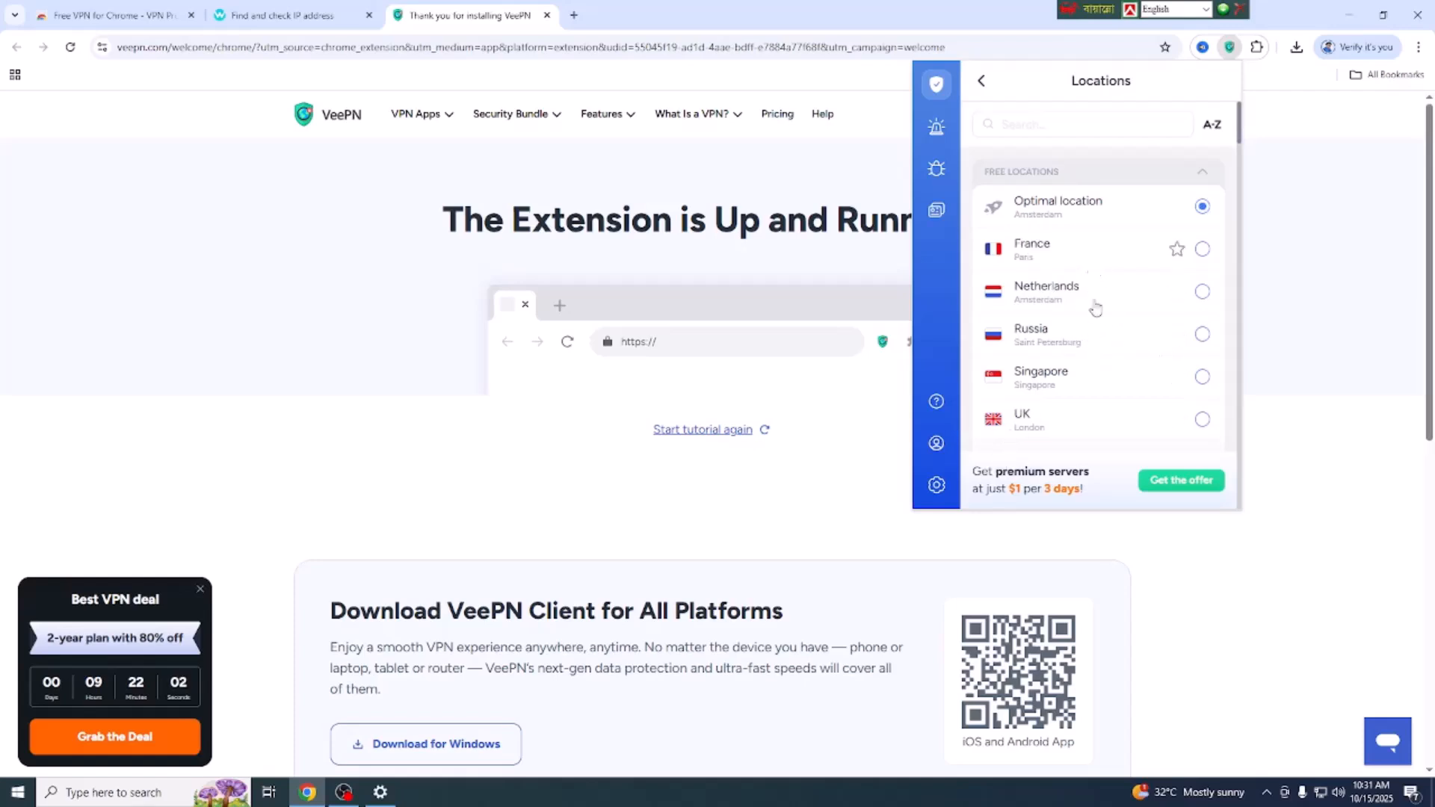
scroll(1119, 308, down, 1)
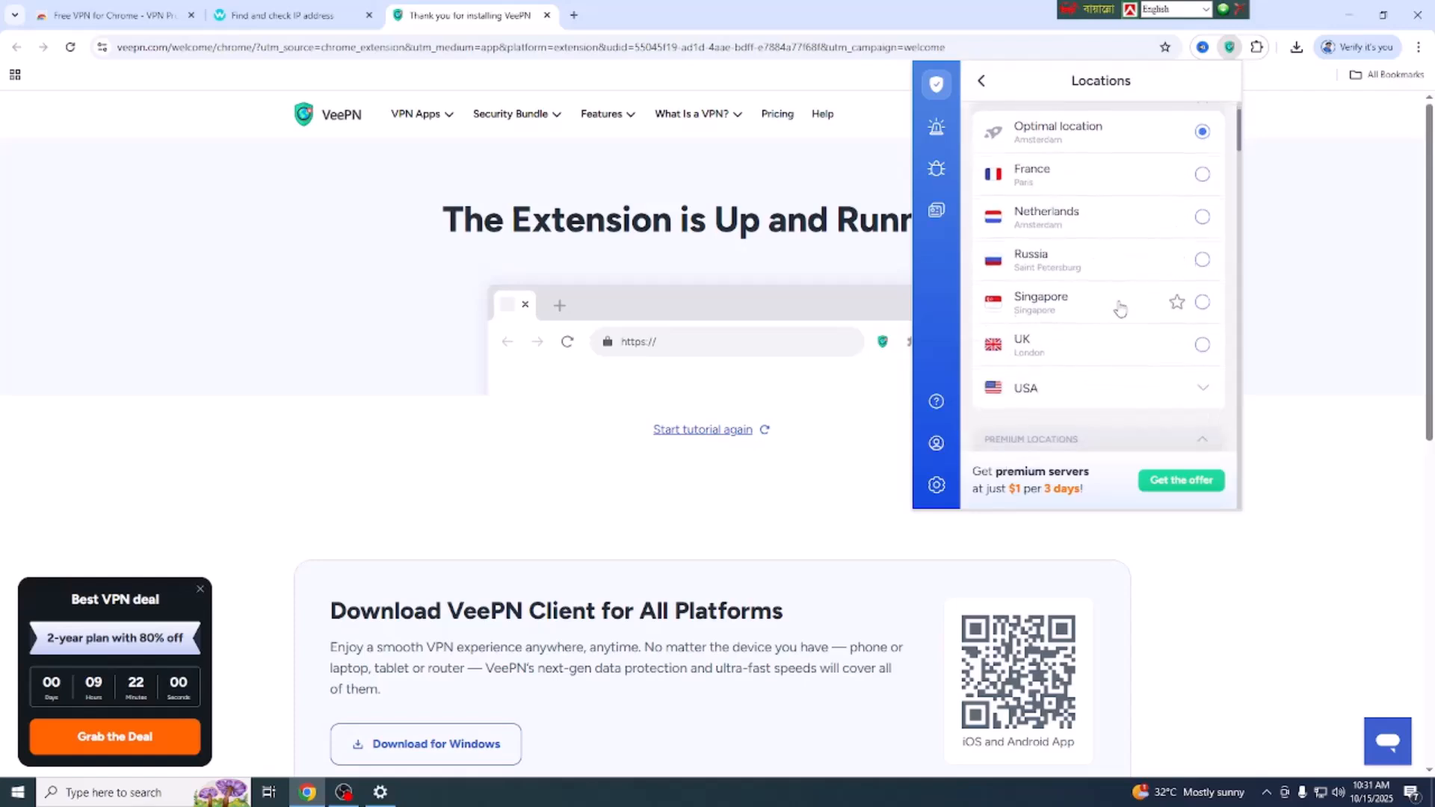
scroll(1119, 309, down, 2)
scroll(1119, 309, down, 2)
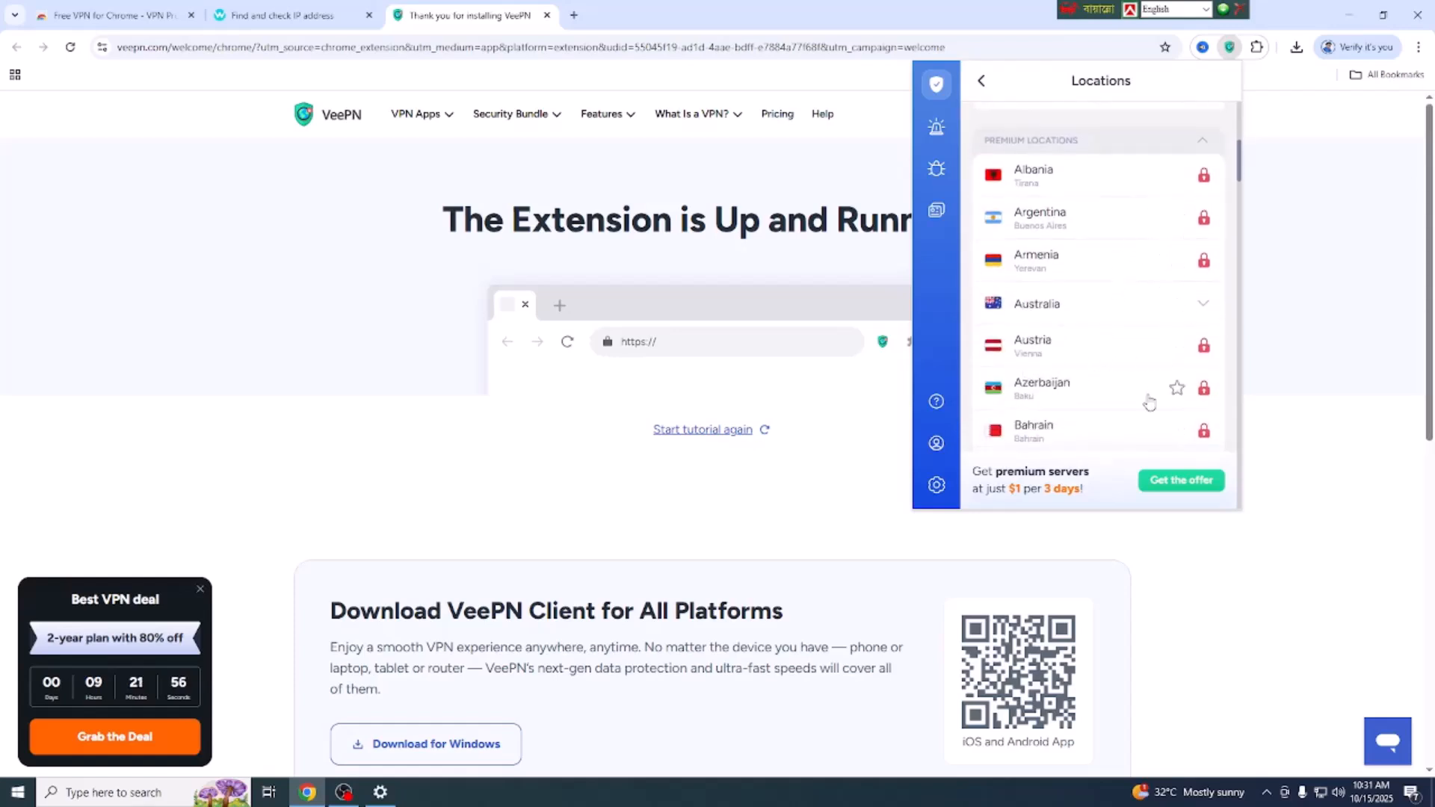
scroll(1148, 401, down, 1)
scroll(1138, 374, up, 5)
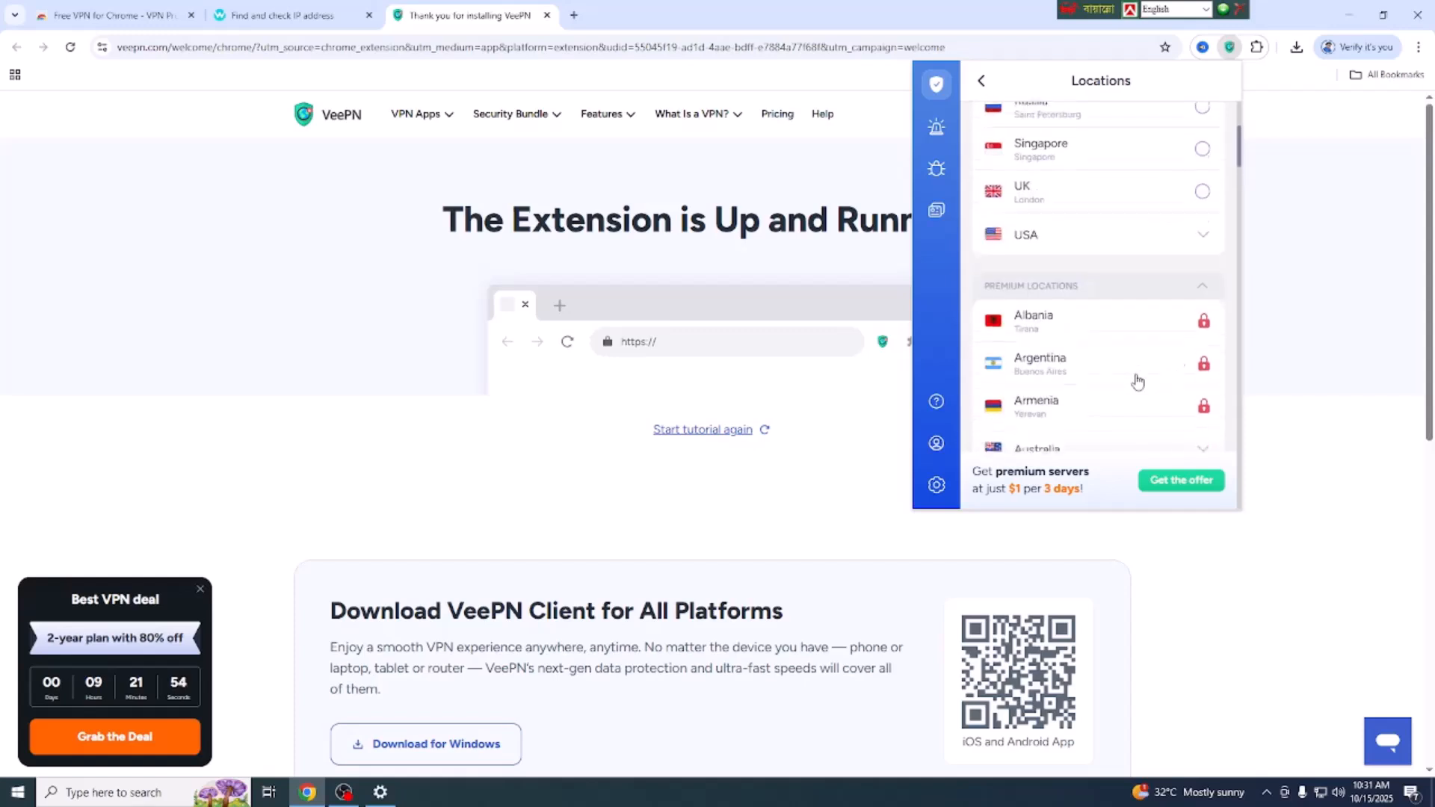
scroll(1138, 377, up, 2)
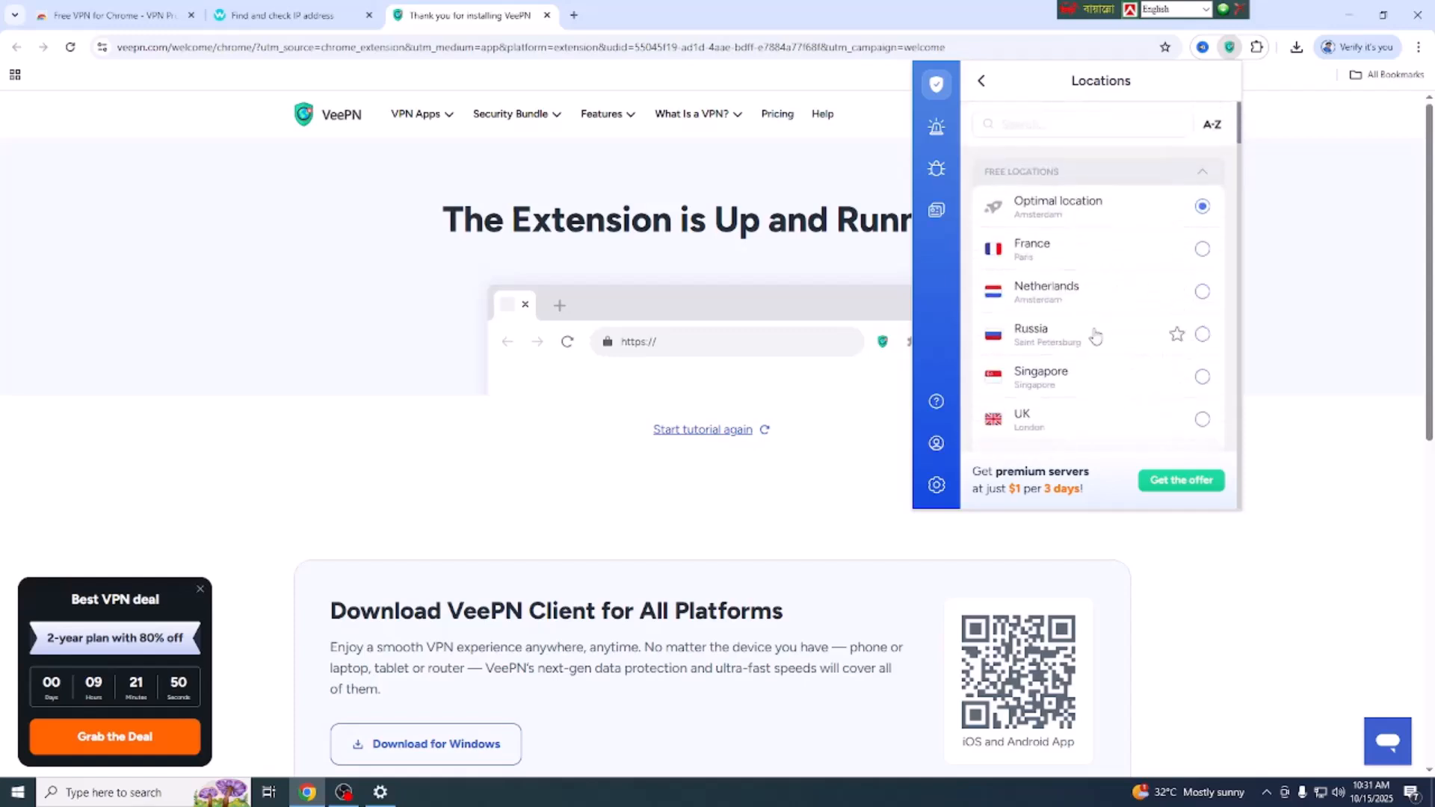
scroll(1111, 378, down, 1)
scroll(1110, 366, up, 1)
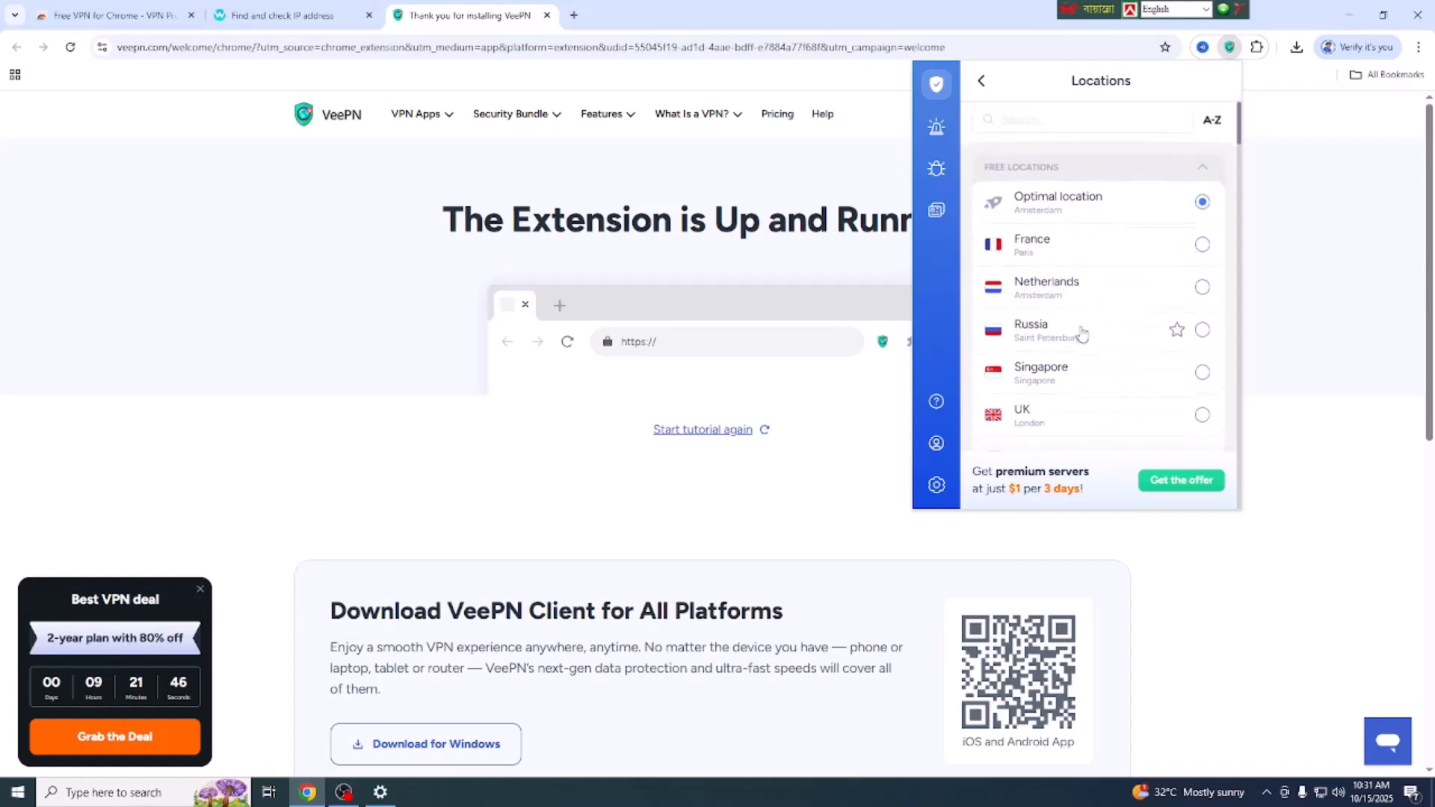
scroll(1076, 329, down, 1)
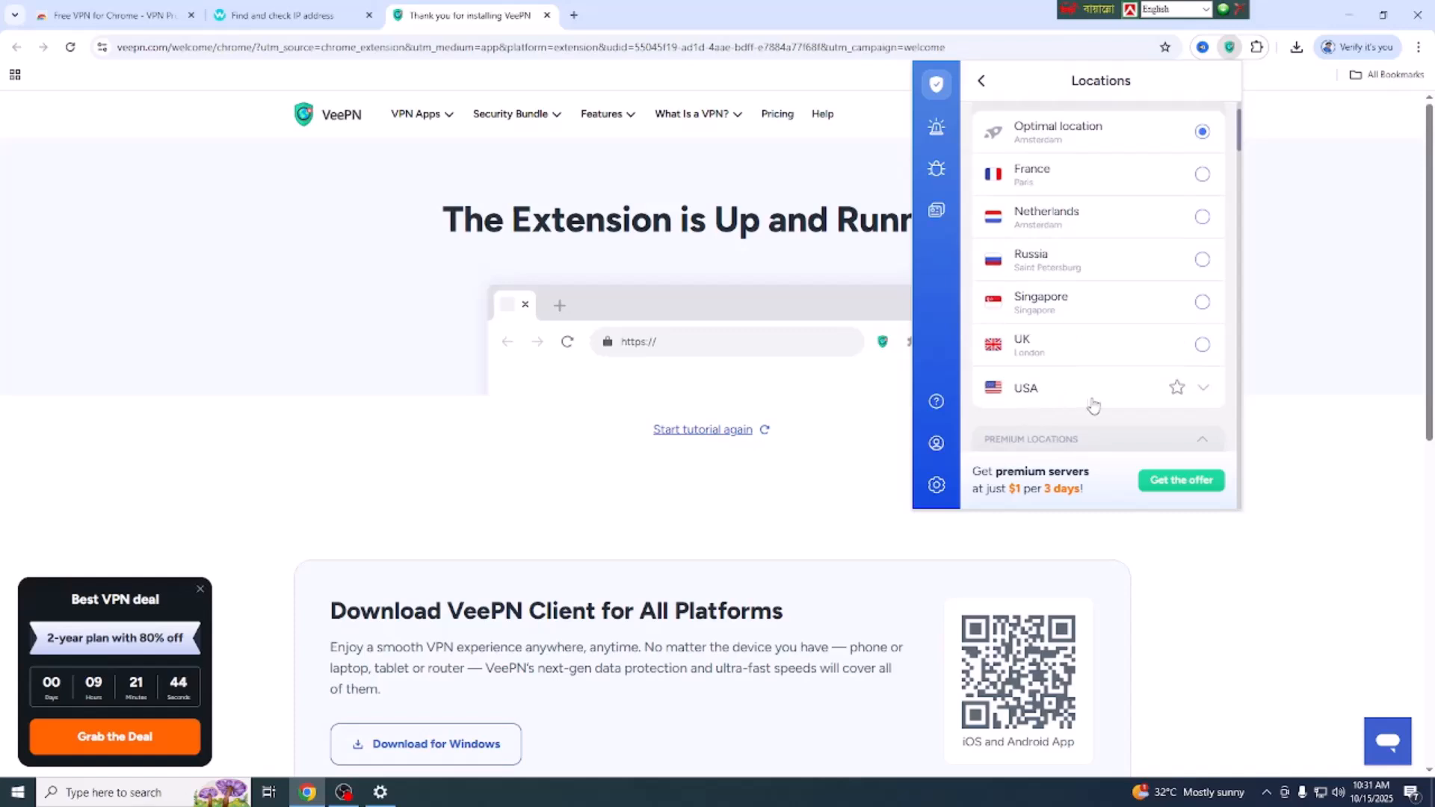
scroll(1089, 407, down, 2)
scroll(1076, 314, up, 3)
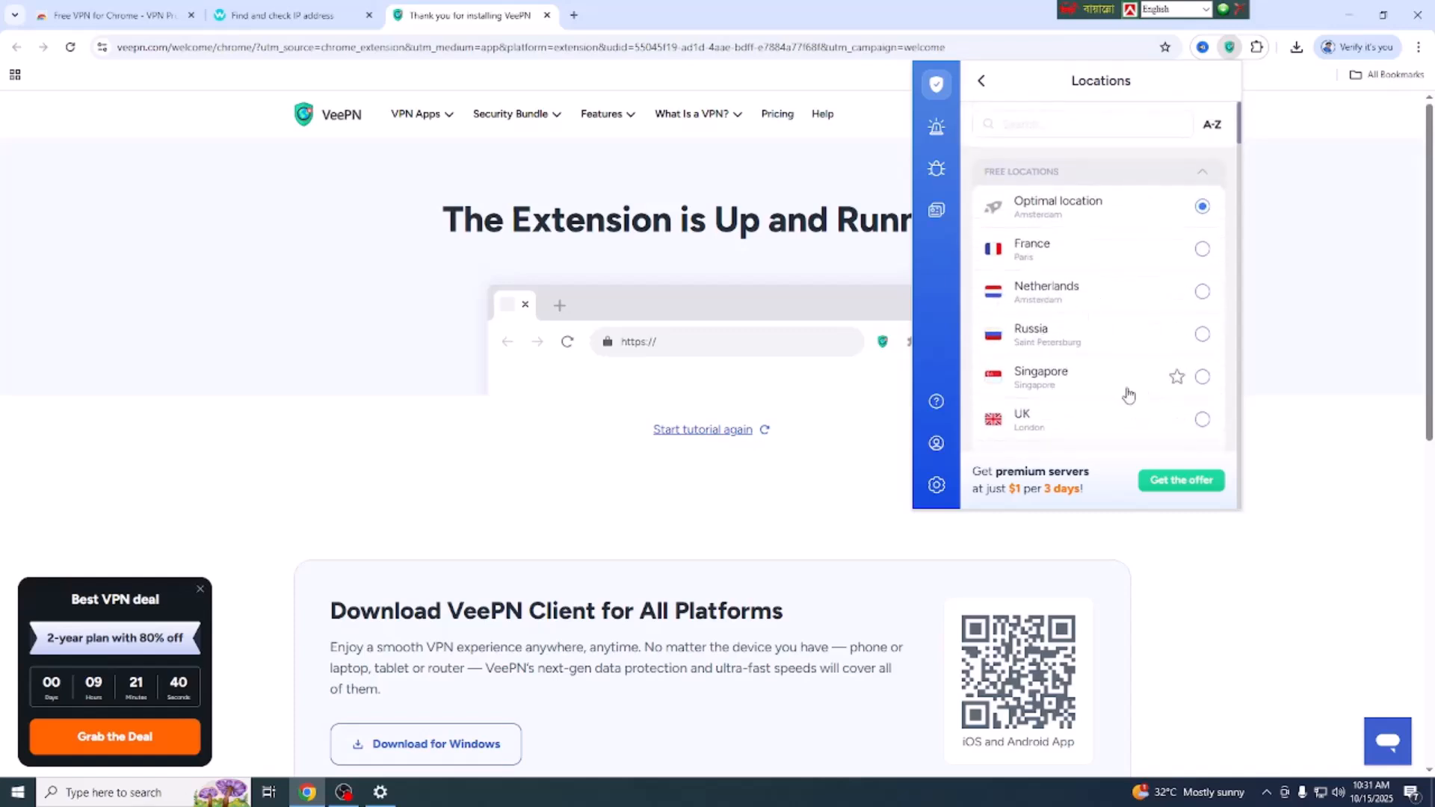
scroll(1127, 403, down, 1)
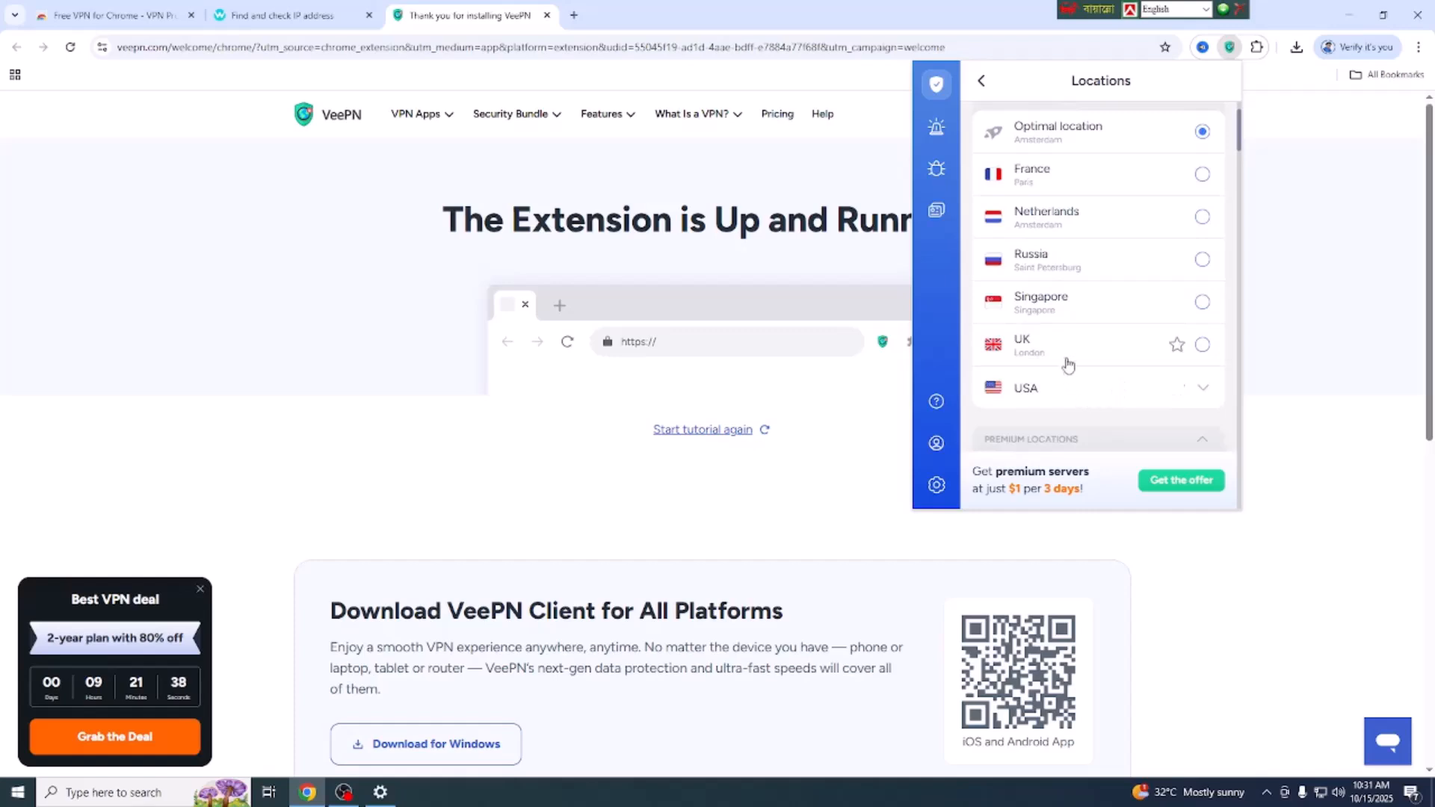
click(1201, 345)
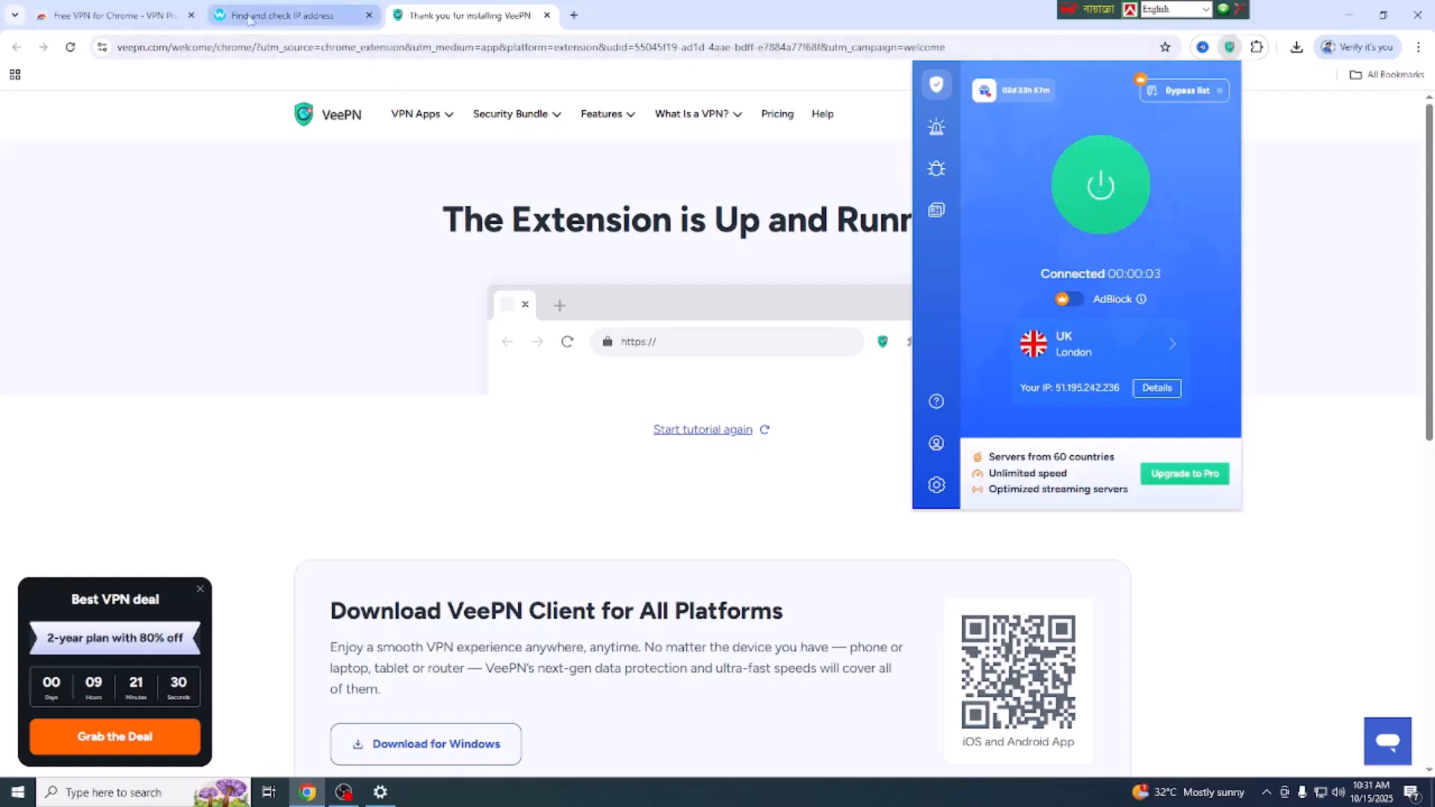
Reload the whoer.net page and examine the IP country, disguise rating, location details and local versus system time
click(271, 19)
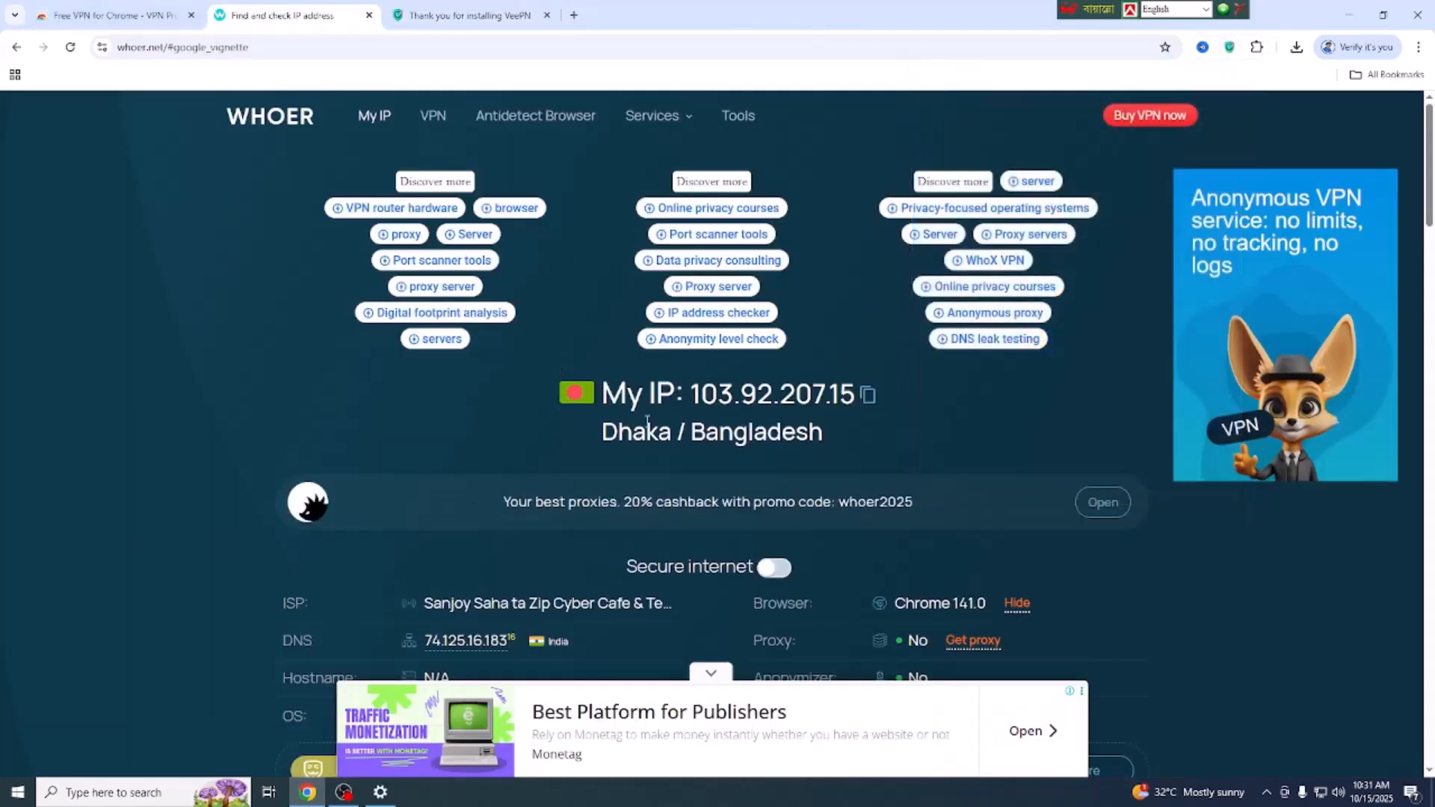
click(71, 48)
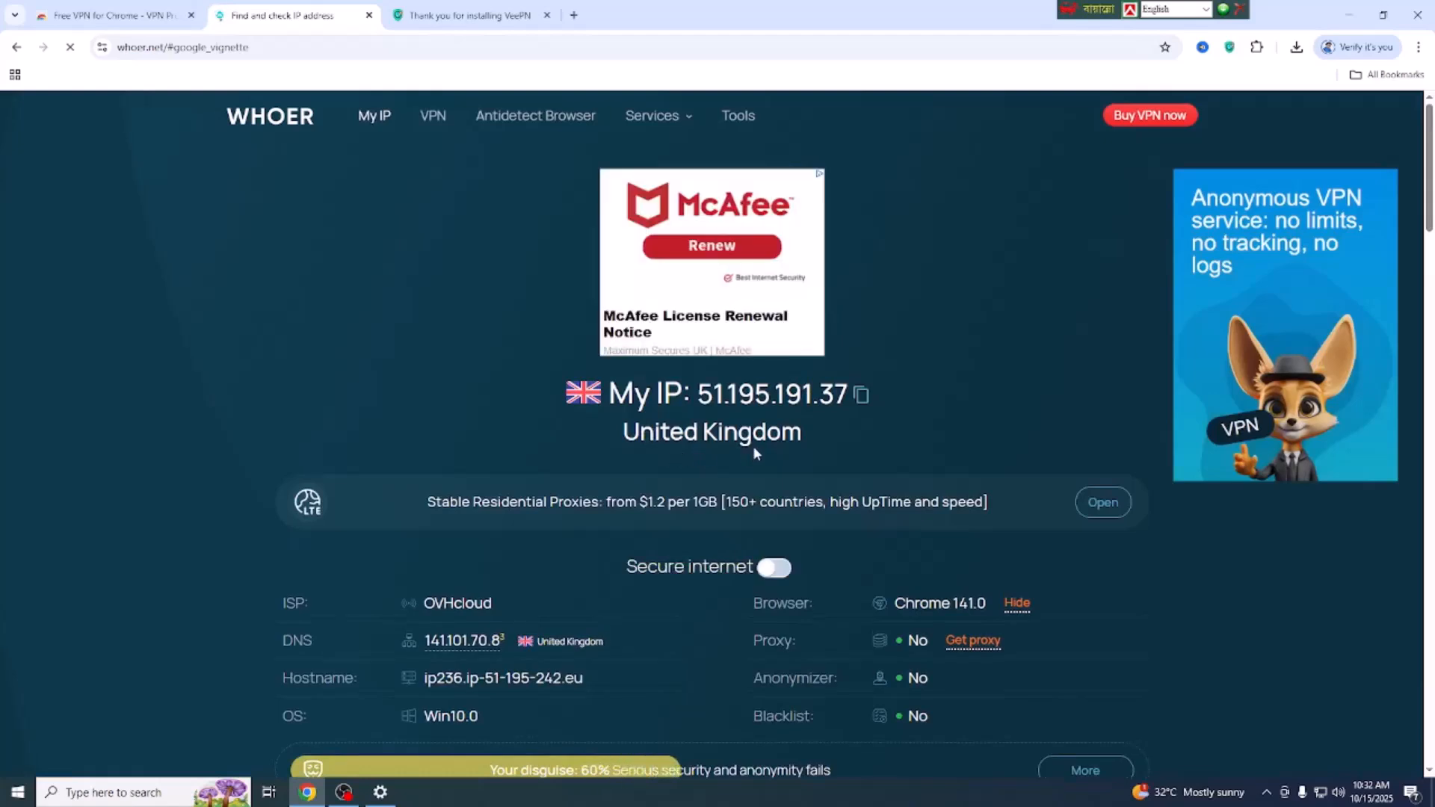
scroll(752, 442, down, 5)
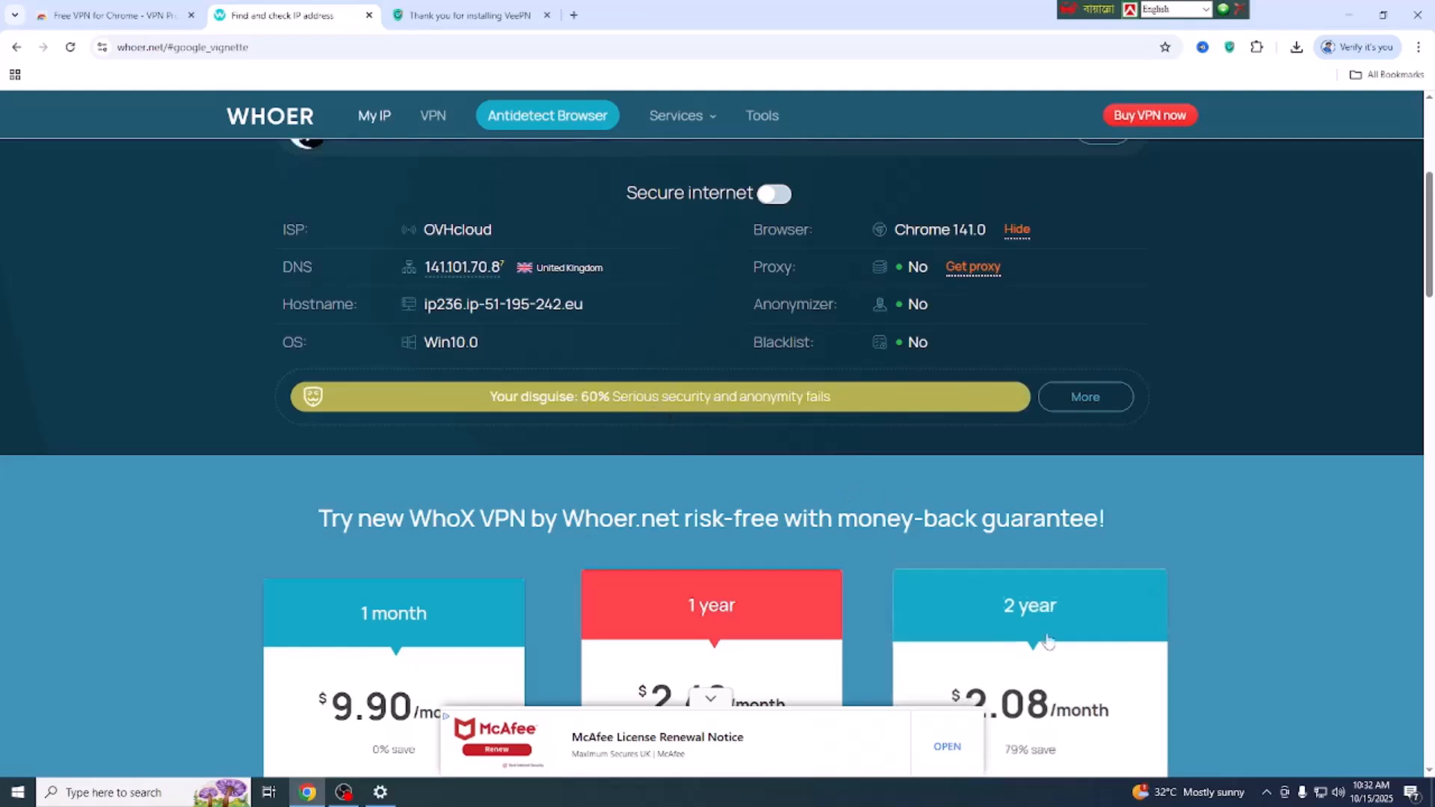
scroll(1089, 640, down, 9)
scroll(1217, 669, down, 10)
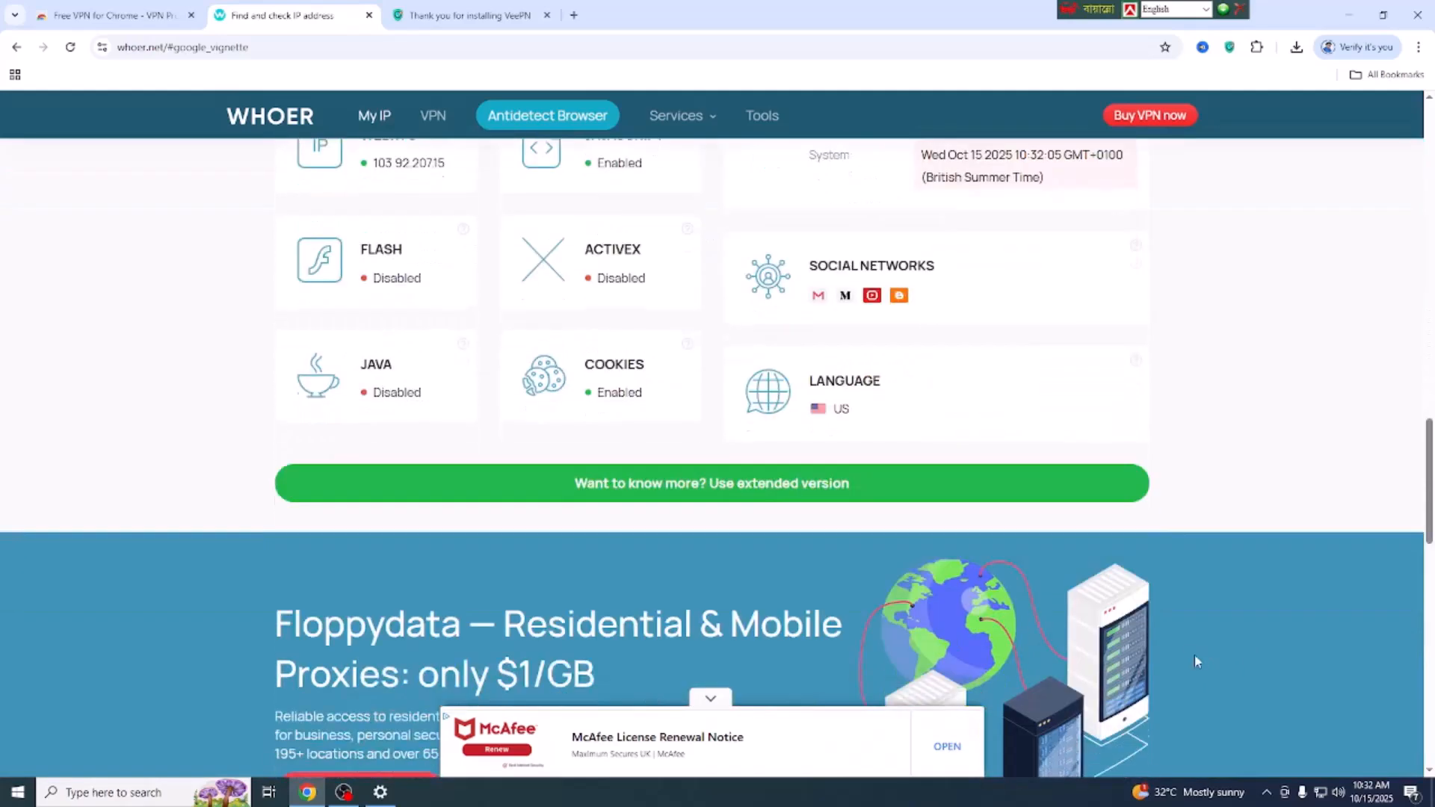
scroll(1218, 669, up, 4)
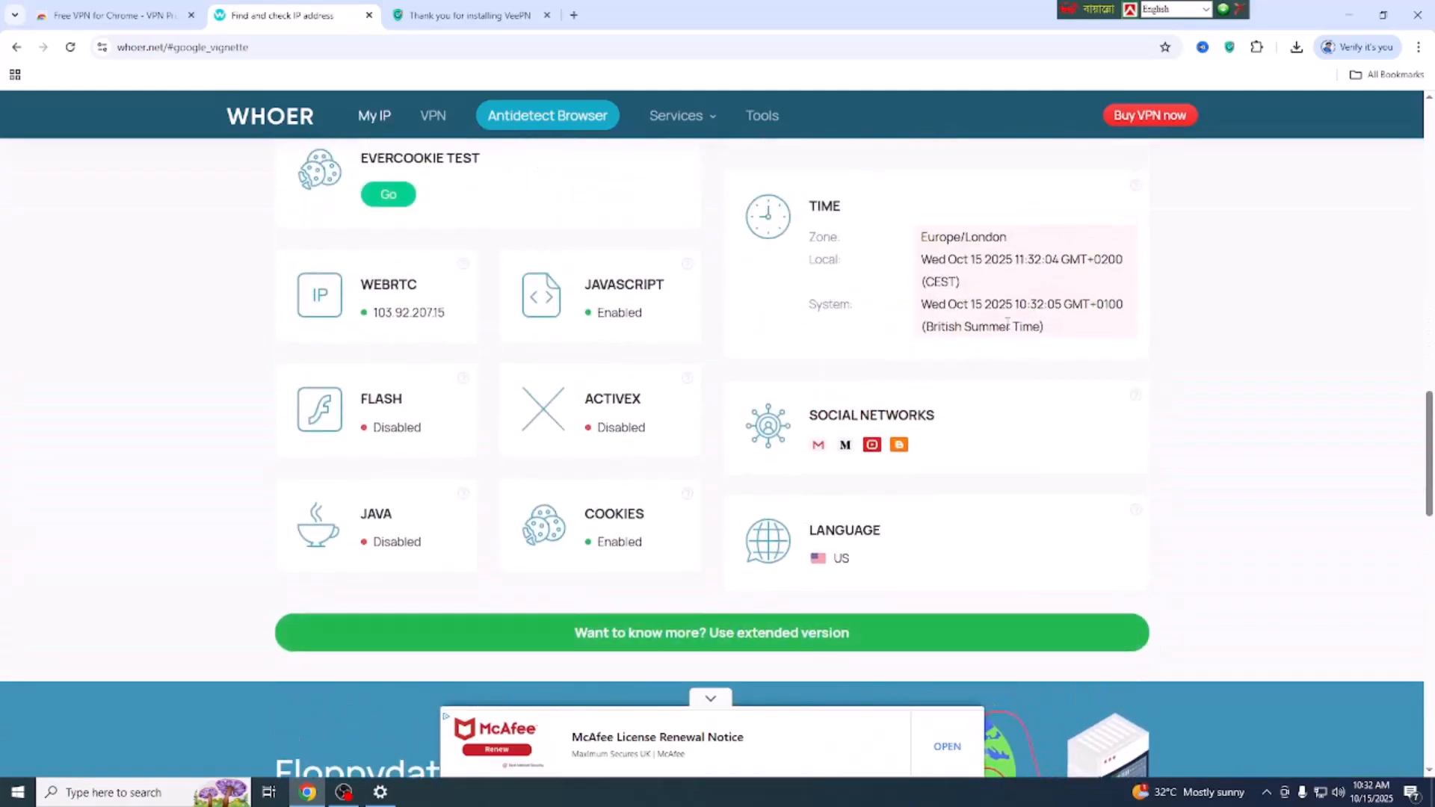
scroll(710, 413, up, 15)
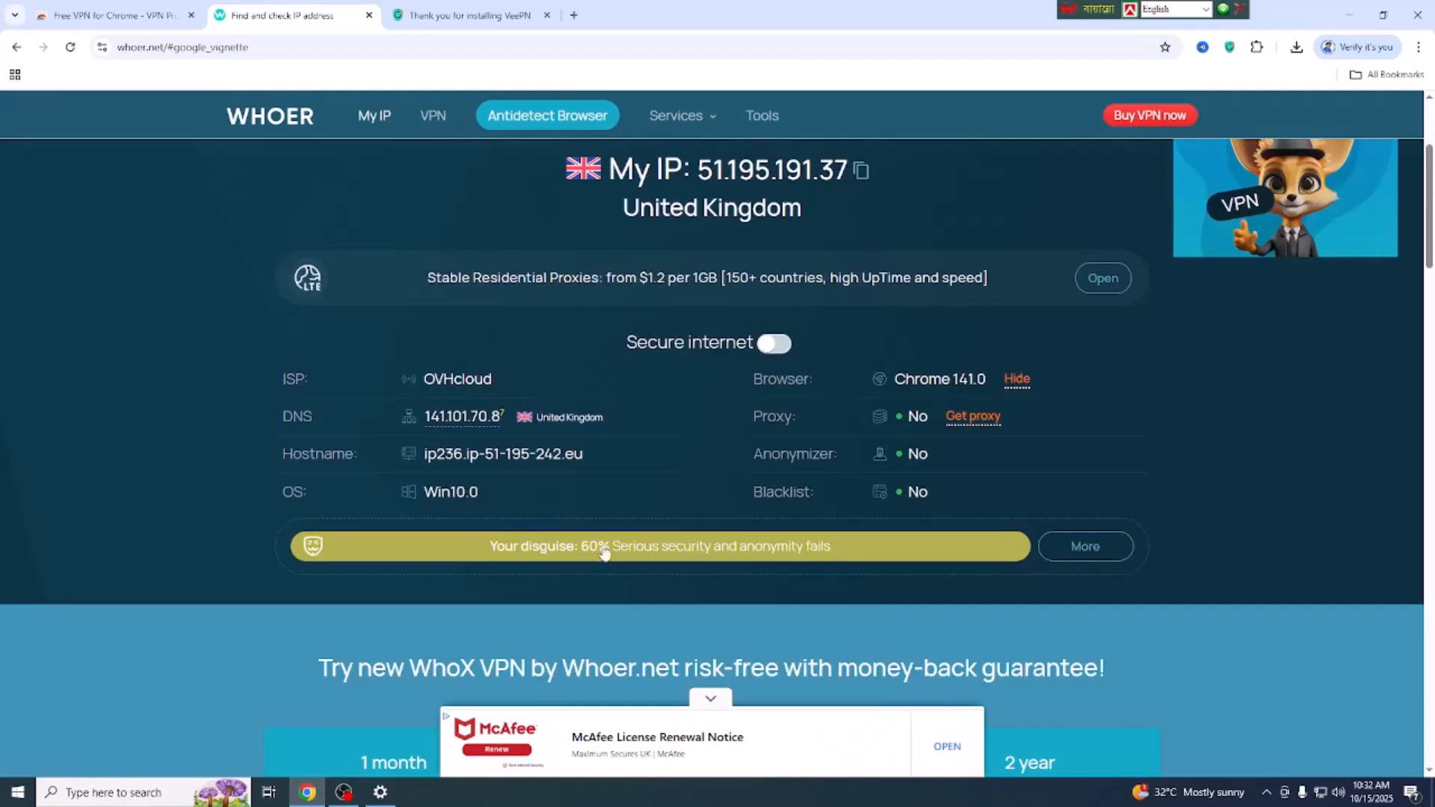
scroll(985, 622, down, 18)
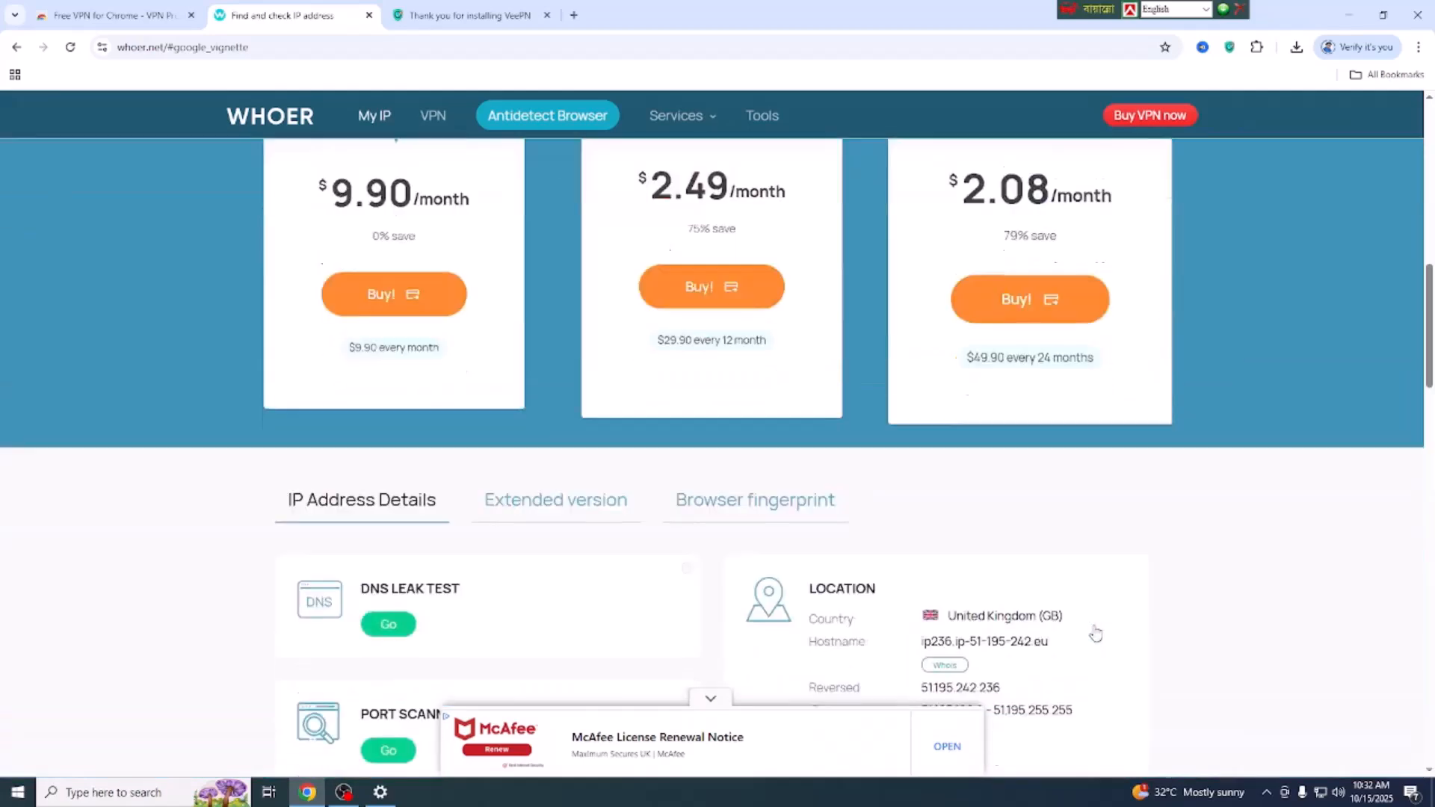
scroll(1065, 586, up, 8)
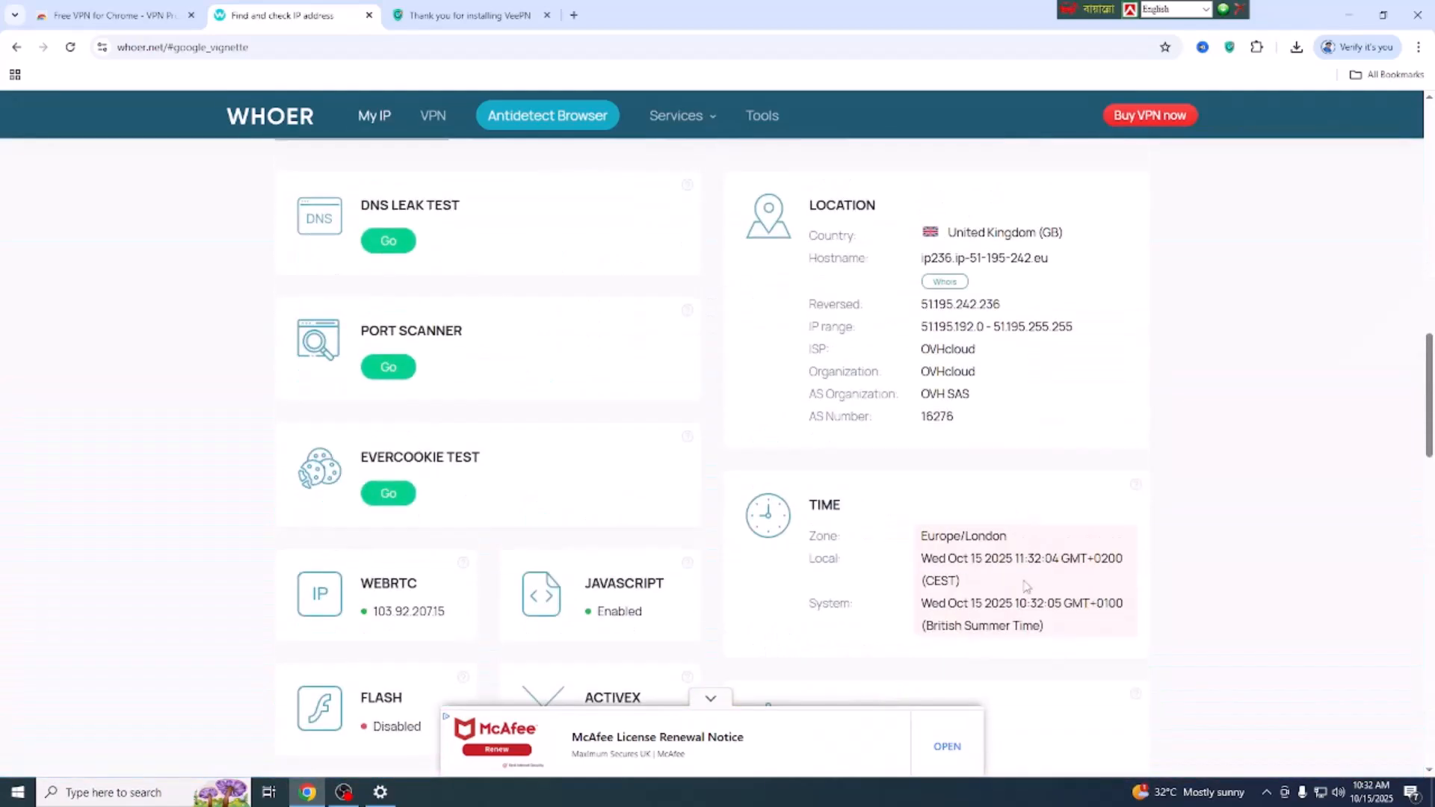
scroll(462, 467, up, 10)
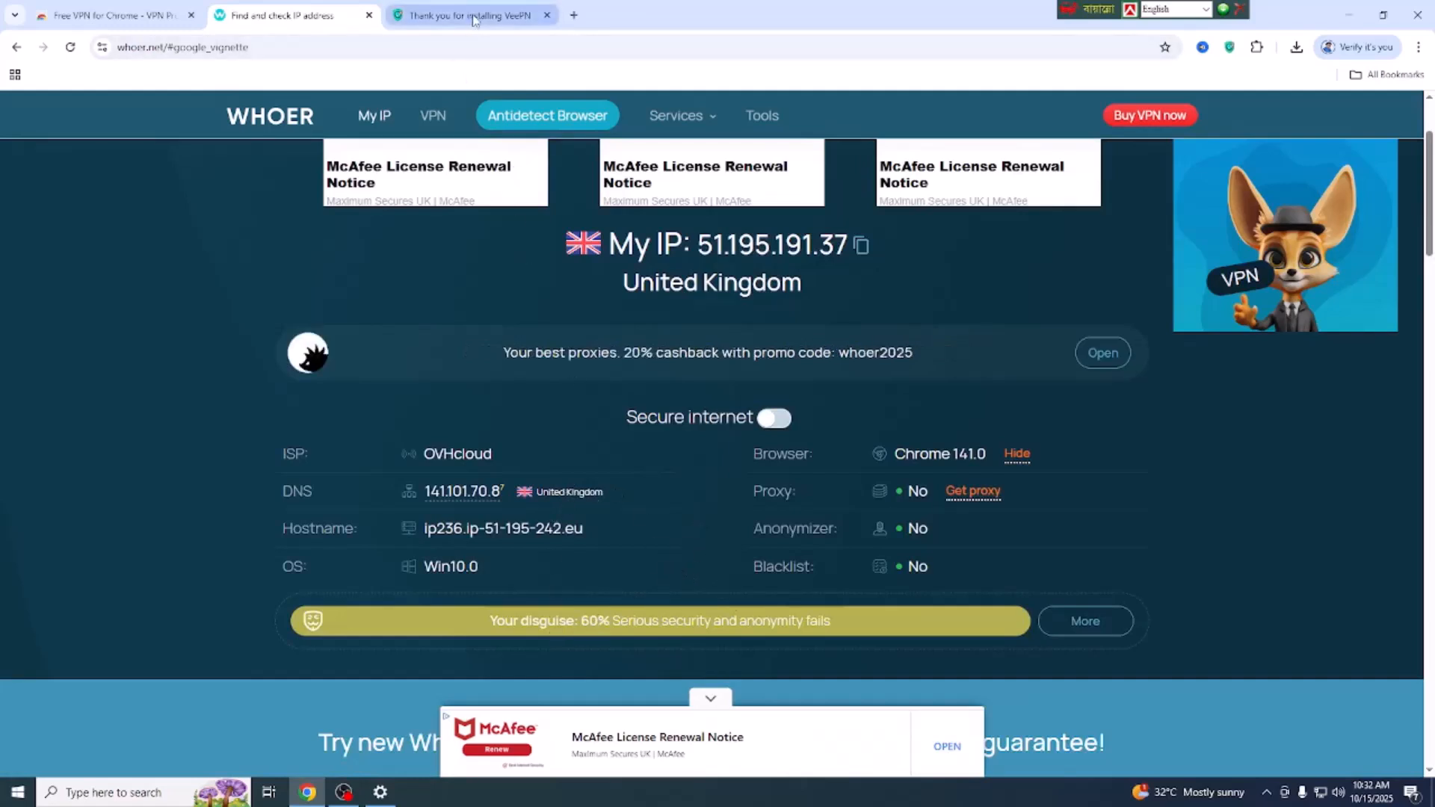
Switch the VeePN connection to the free Singapore location
click(1230, 48)
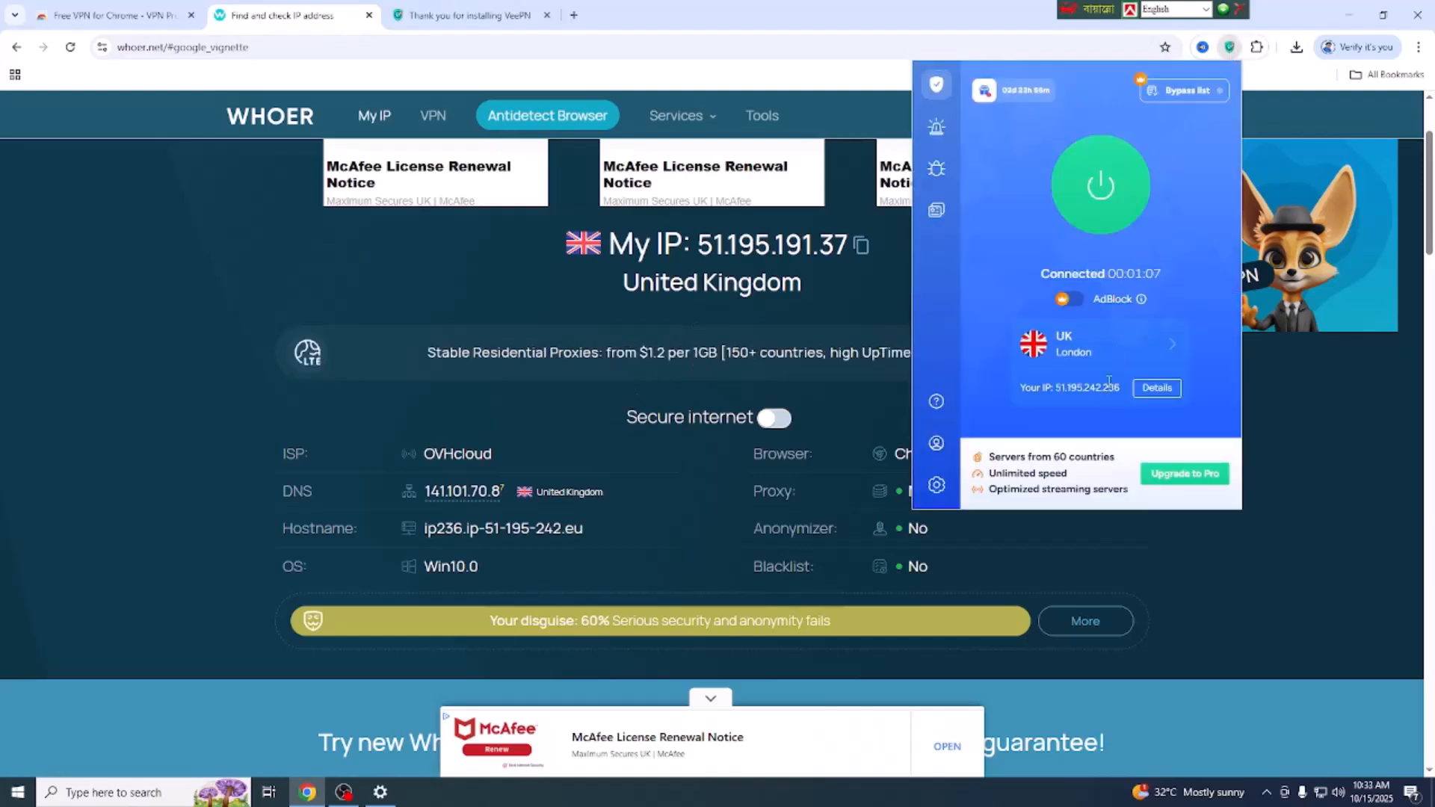
click(1169, 353)
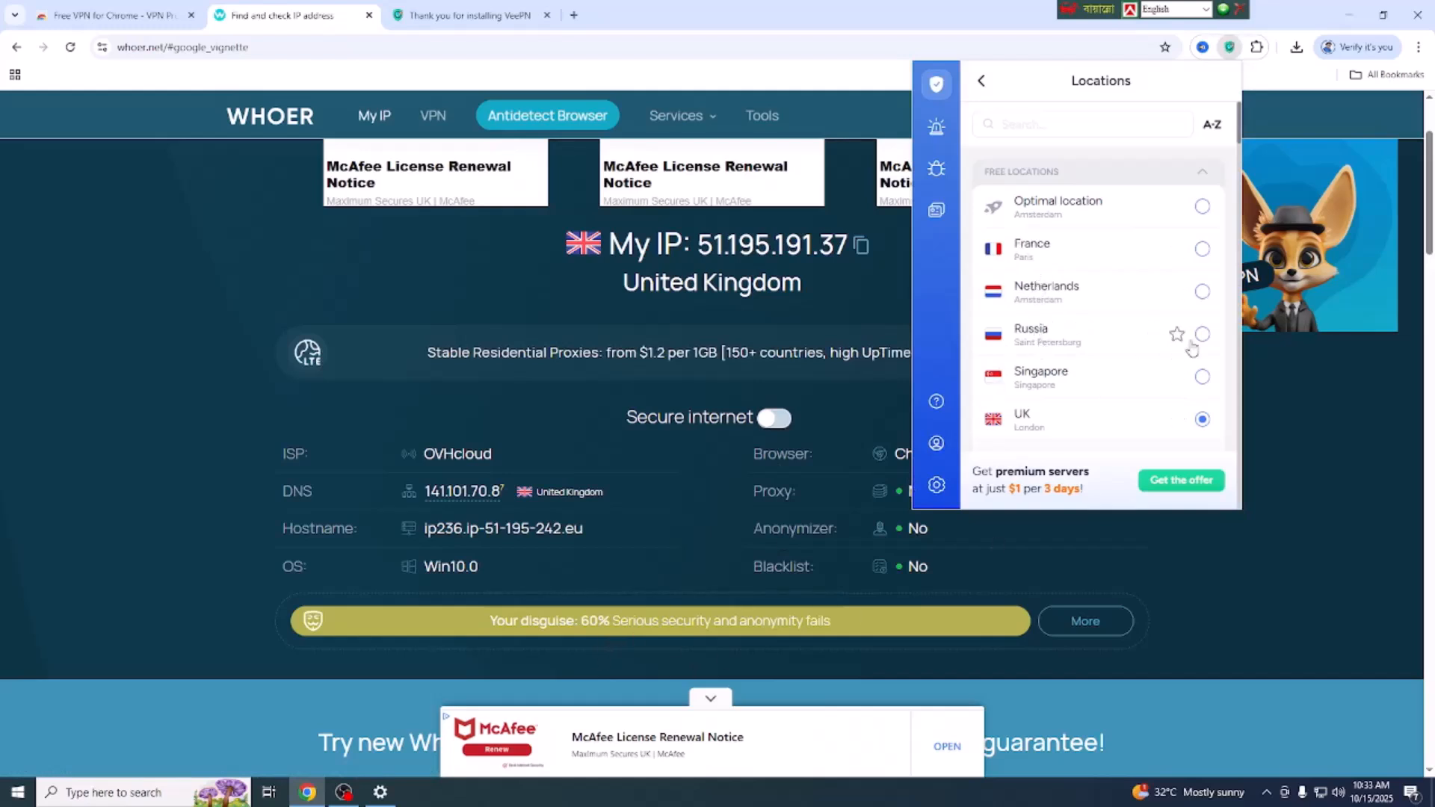
click(1202, 377)
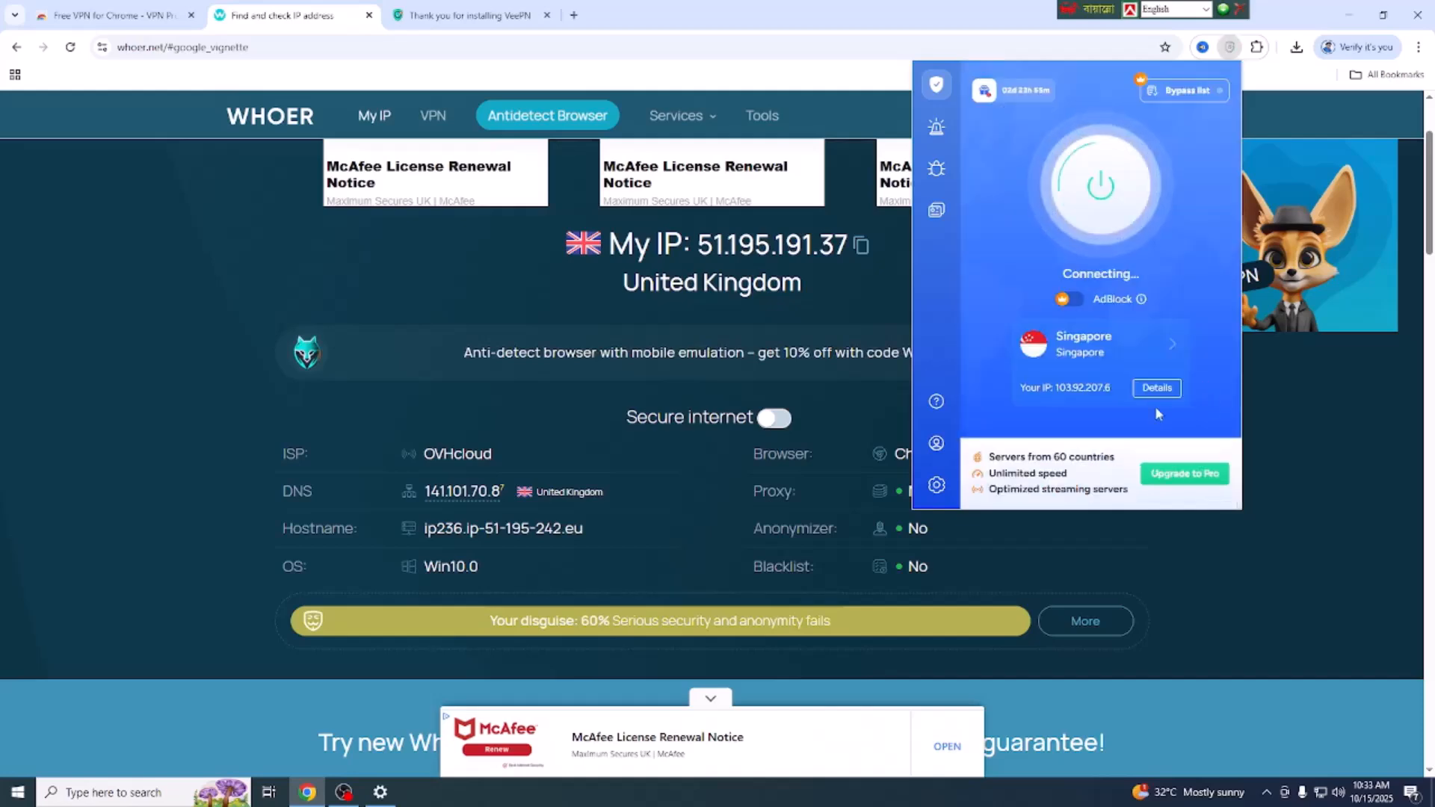
Return to whoer.net, reload it, and check the IP address location, disguise rating and time zone for the Singapore connection
click(419, 17)
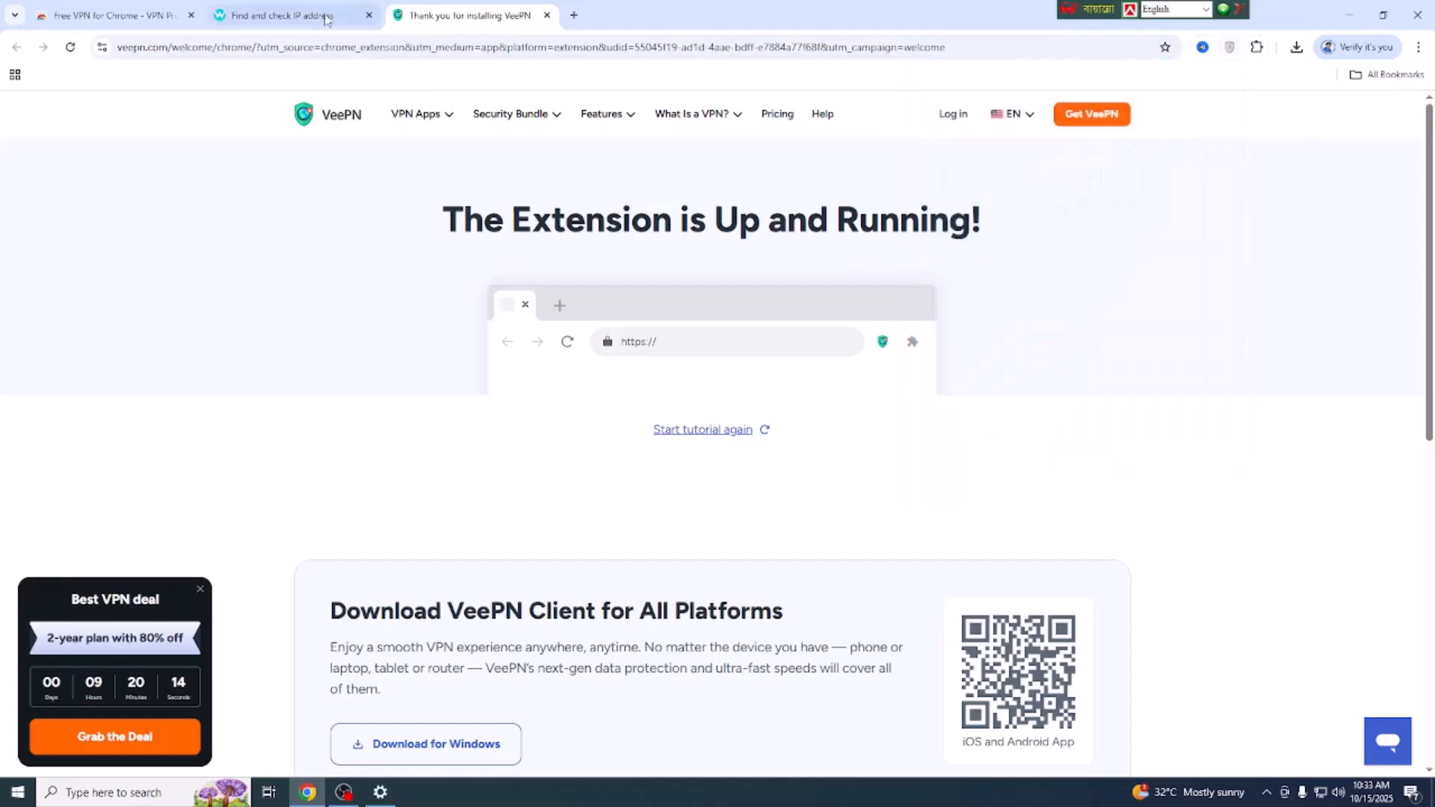
click(285, 15)
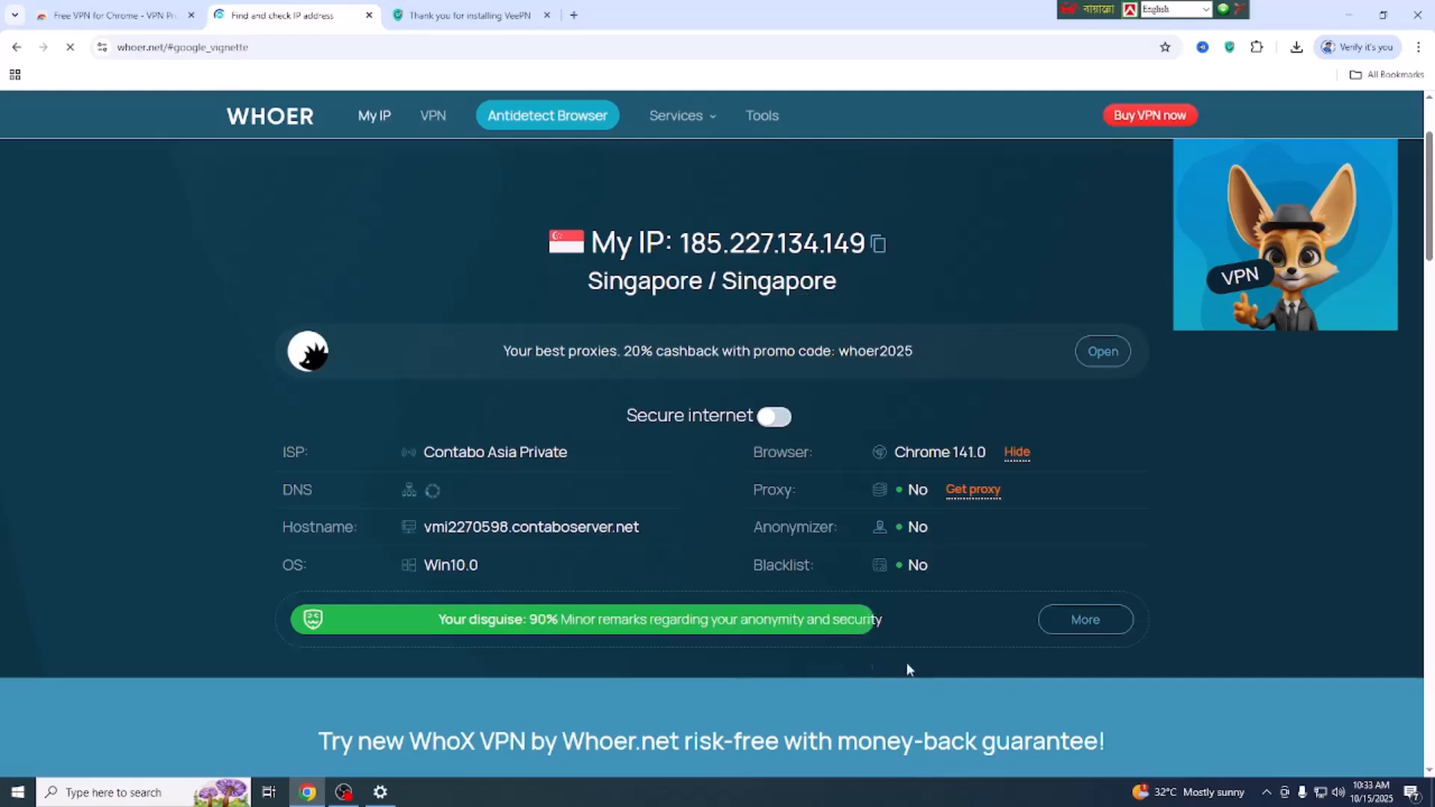
scroll(1097, 696, down, 15)
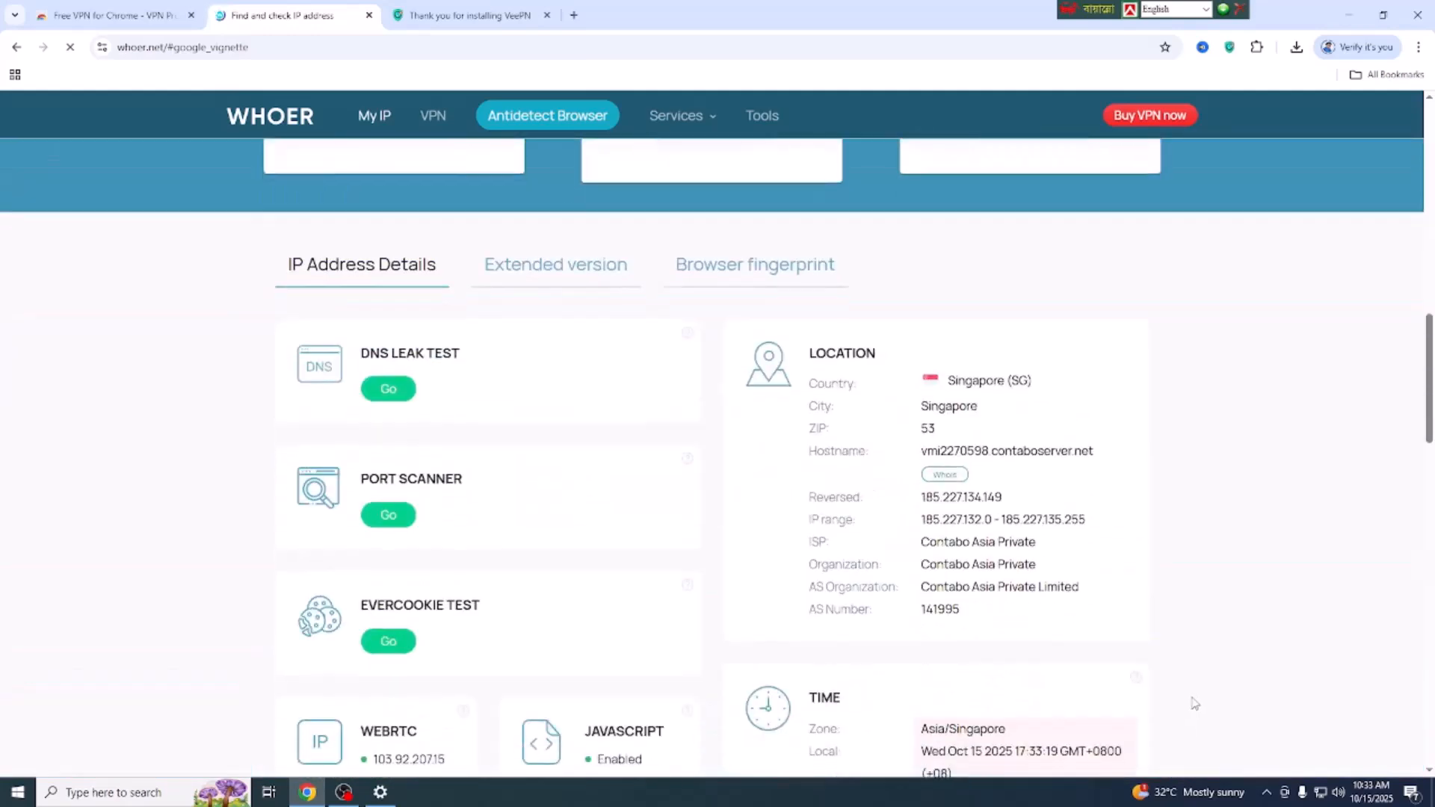
scroll(1077, 568, up, 4)
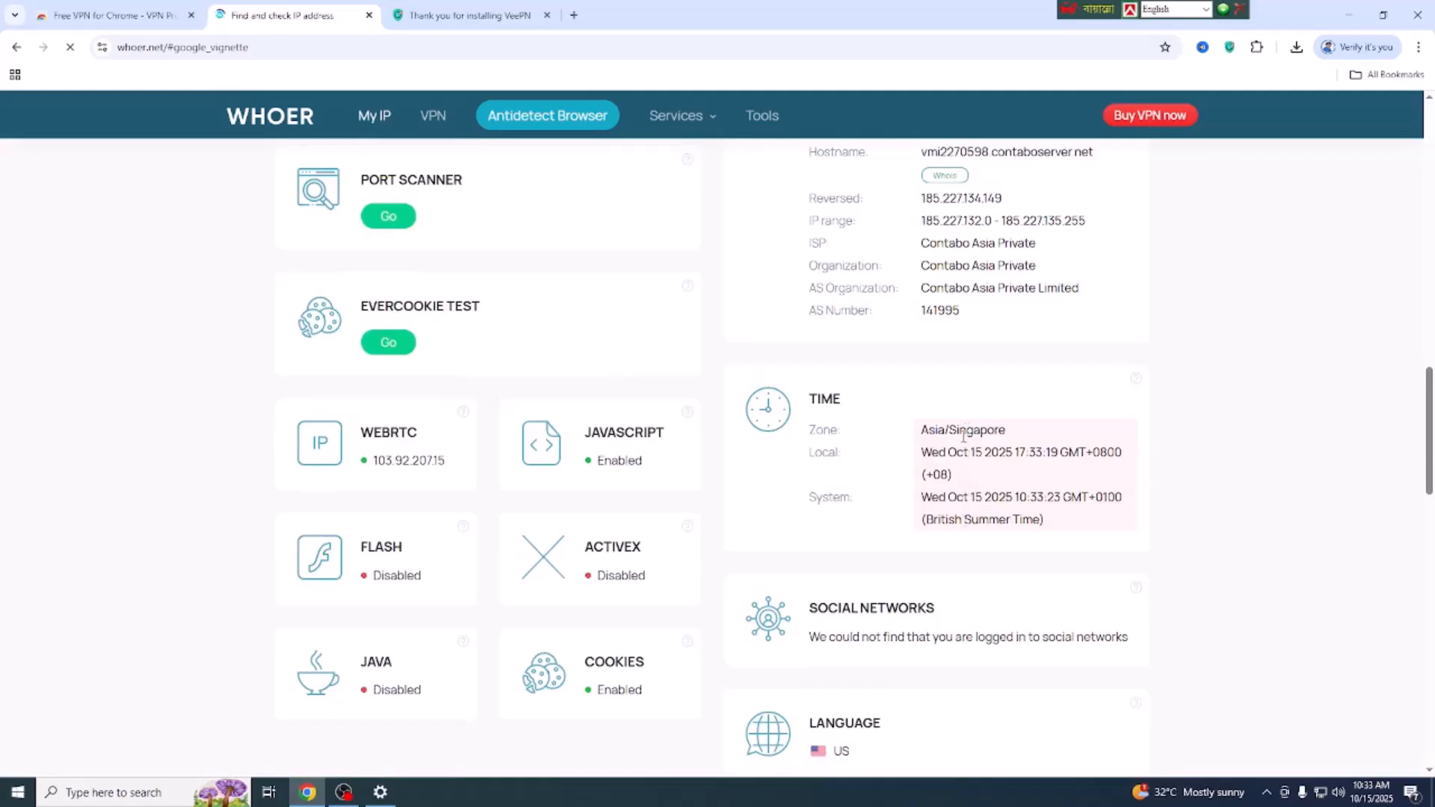
scroll(730, 577, up, 12)
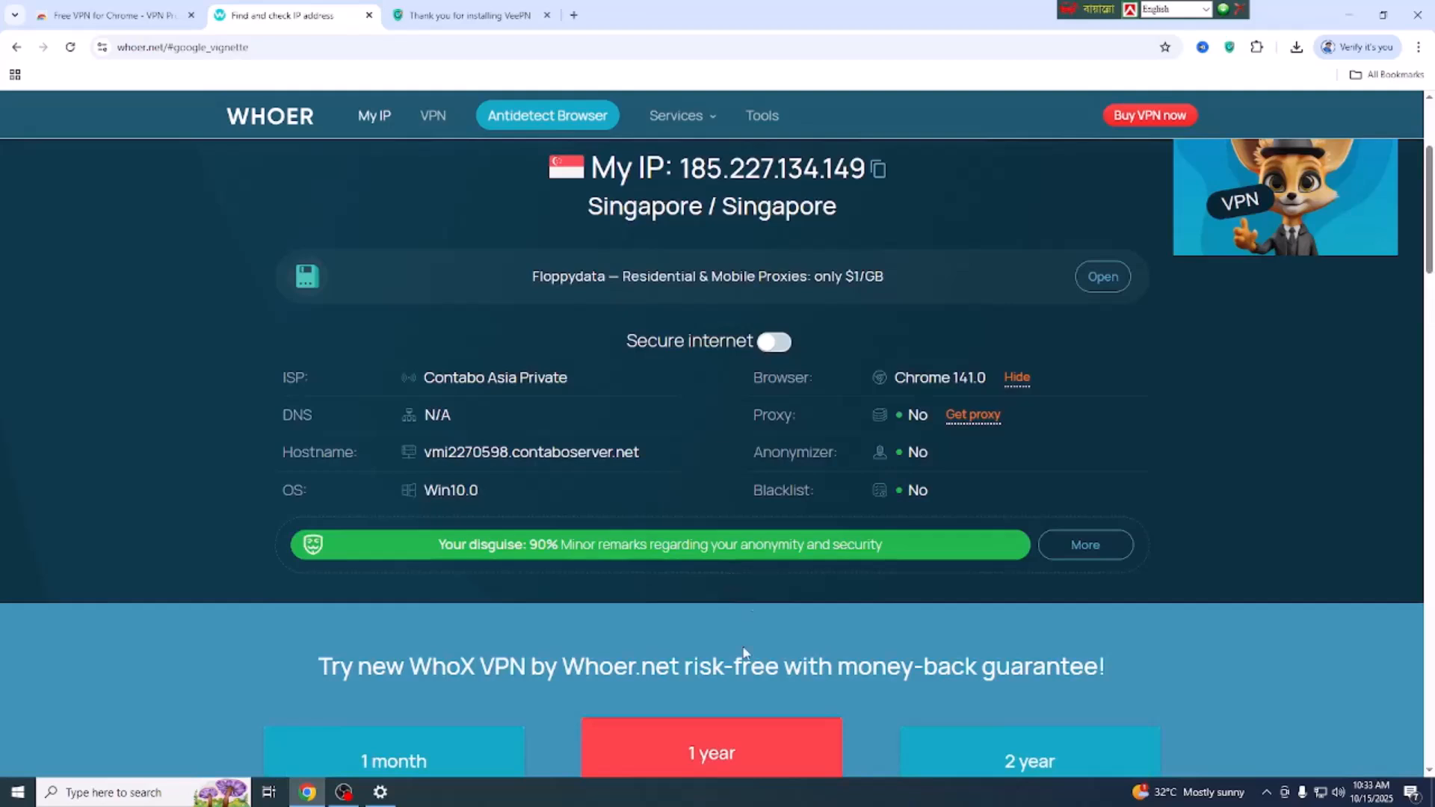
scroll(737, 553, up, 3)
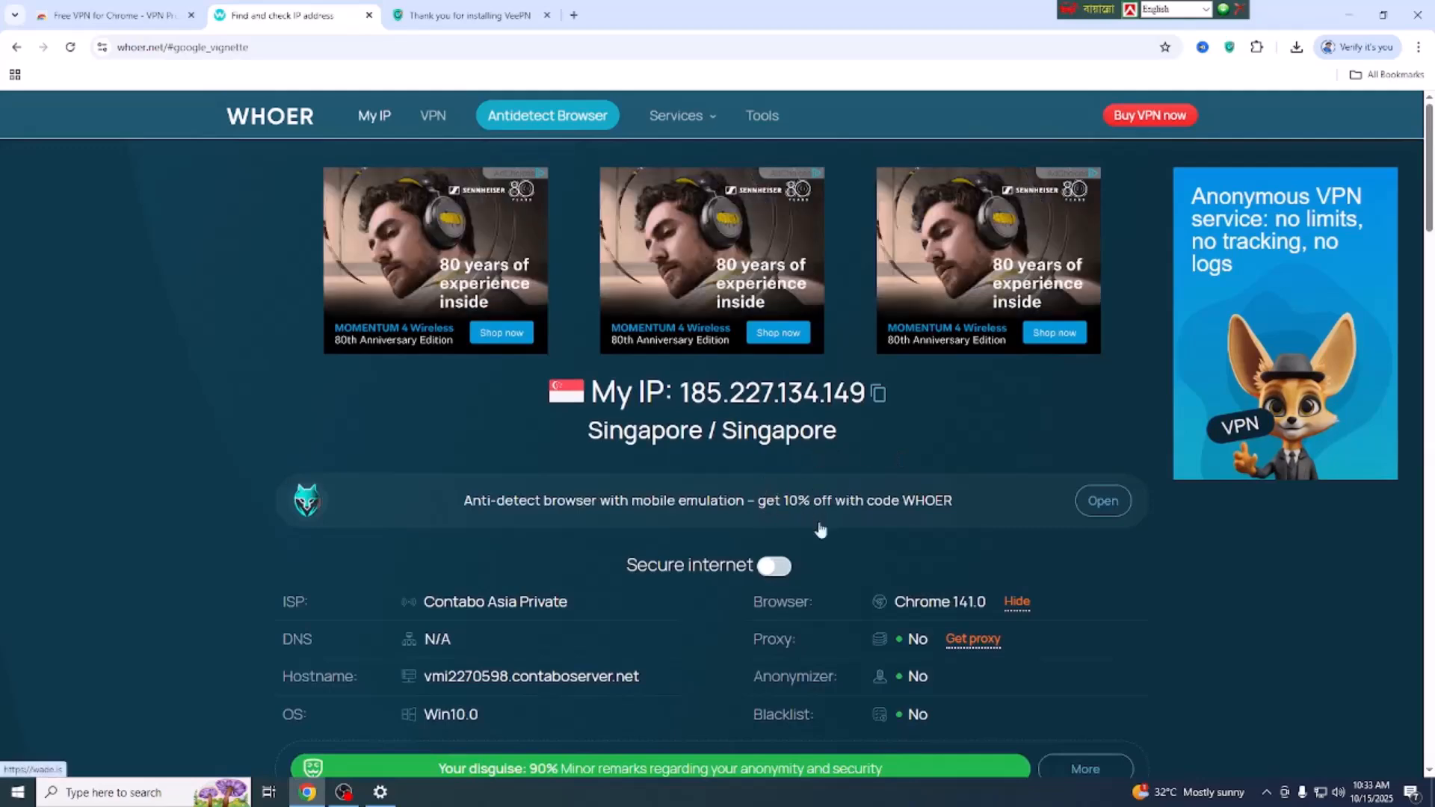
scroll(822, 508, down, 1)
scroll(814, 497, up, 1)
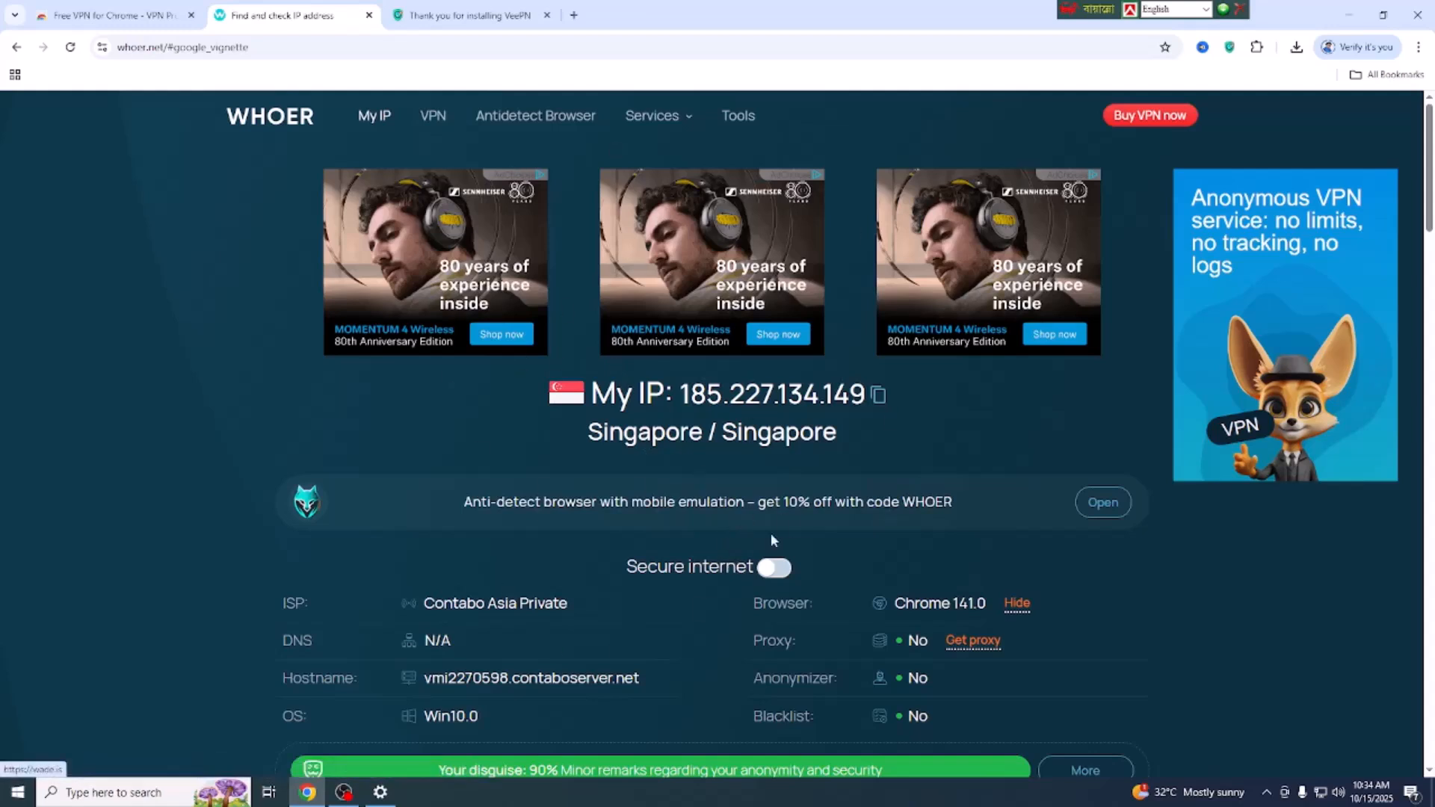
Open the VeePN extension popup over the IP check page and dismiss it
click(1230, 47)
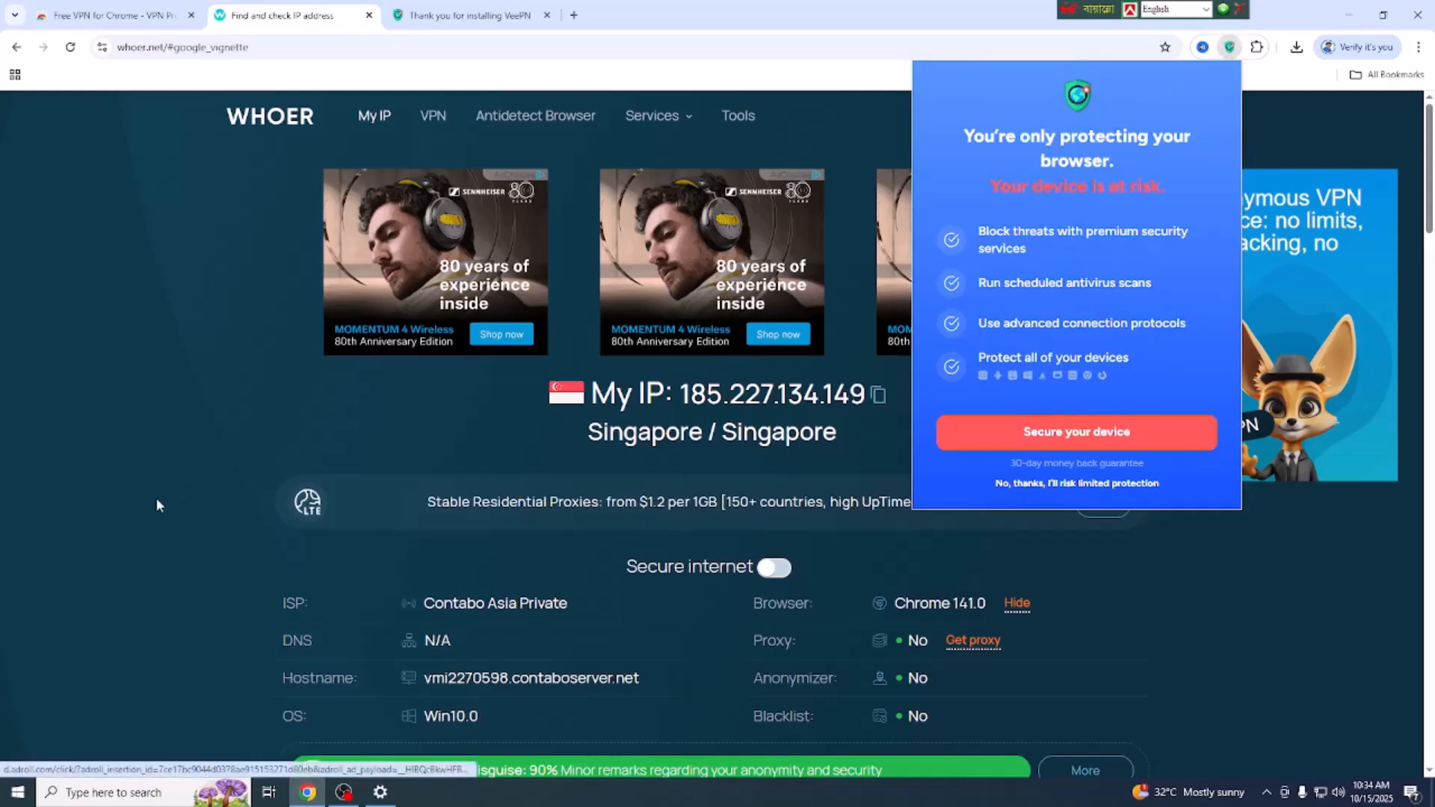
click(160, 472)
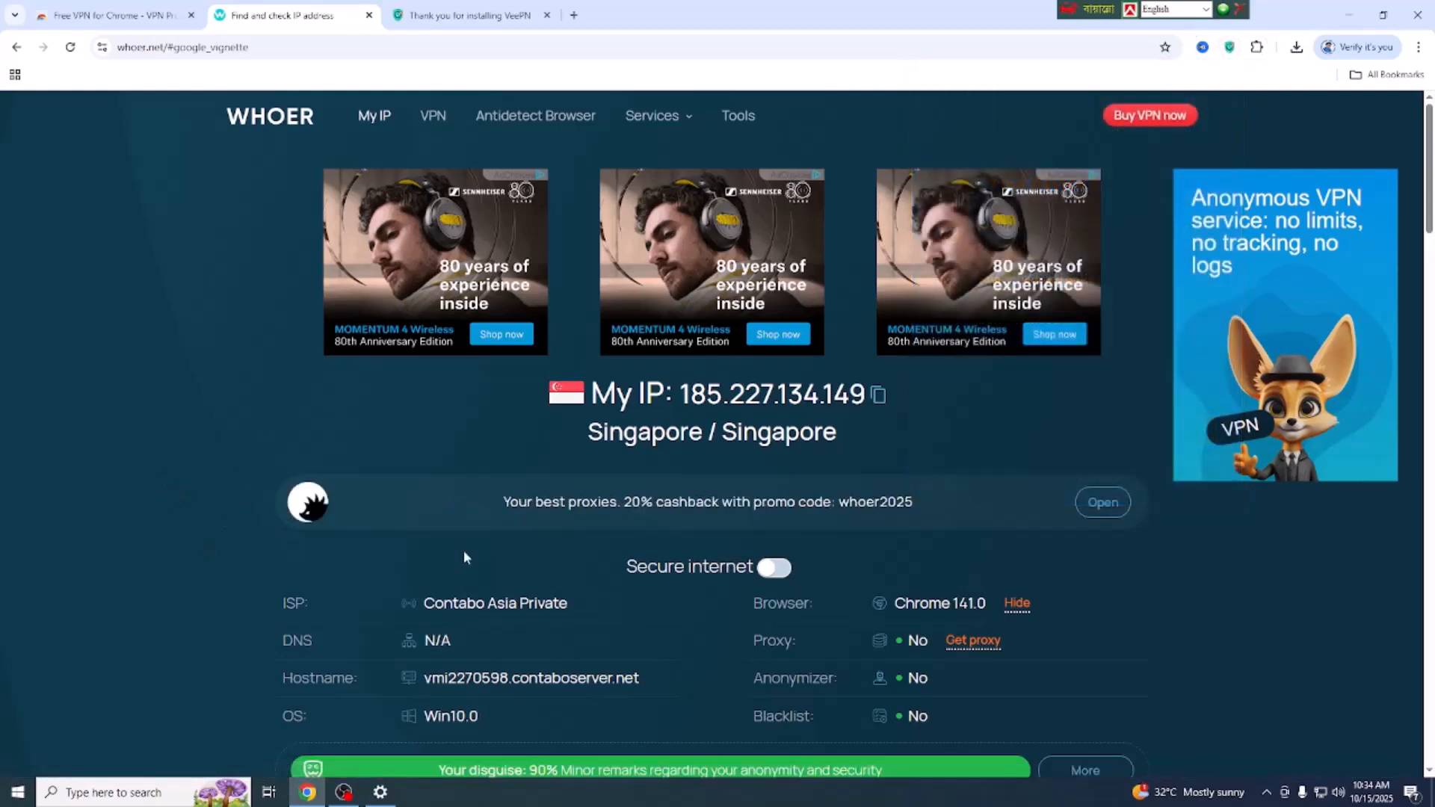